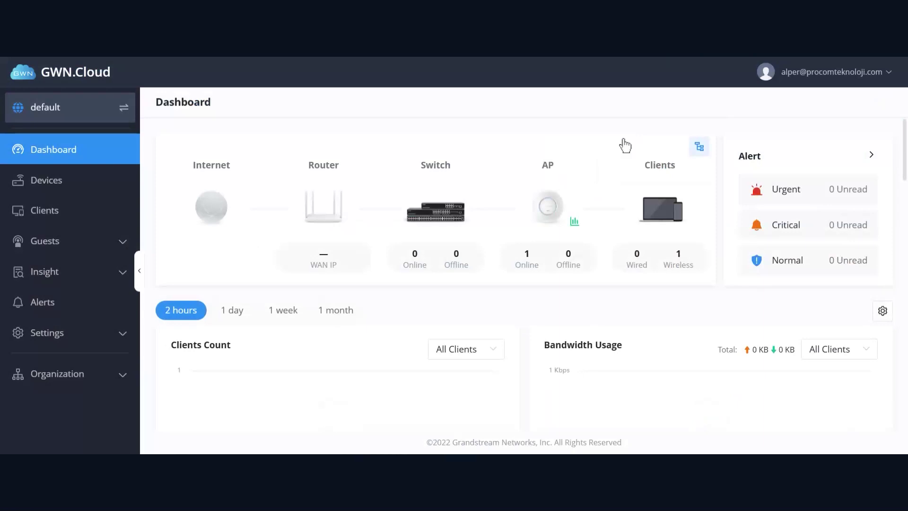
# - Review the dashboard's network overview, client and bandwidth charts, guest sessions, client statistics and top-usage widgets
pyautogui.scroll(-3, 624, 145)
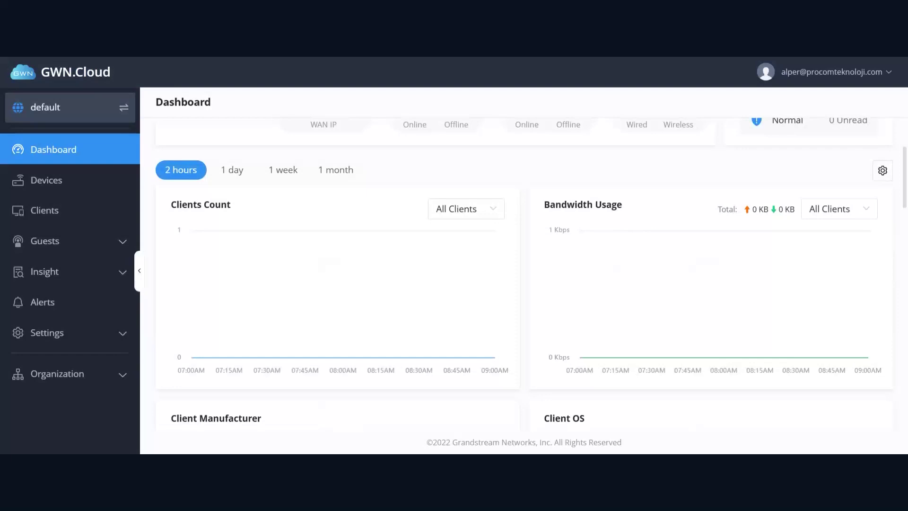
pyautogui.scroll(-3, 614, 174)
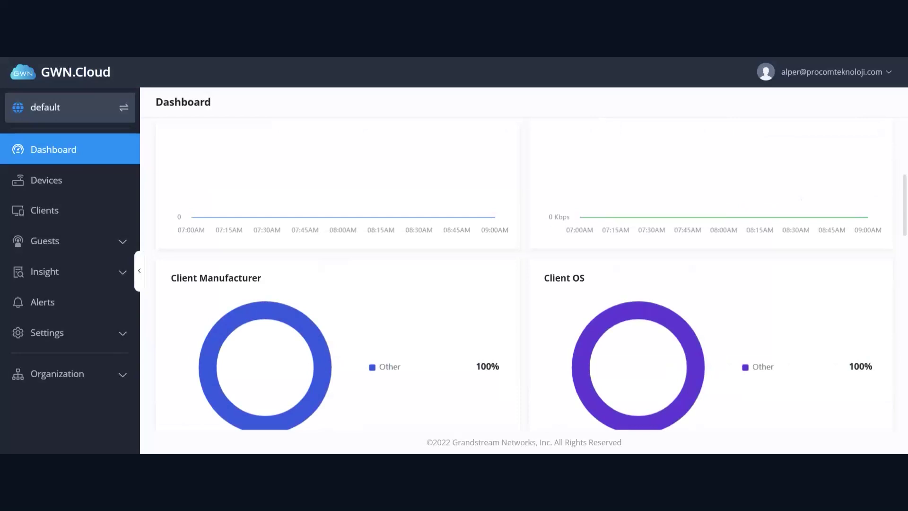
pyautogui.scroll(-2, 618, 271)
pyautogui.scroll(-2, 560, 292)
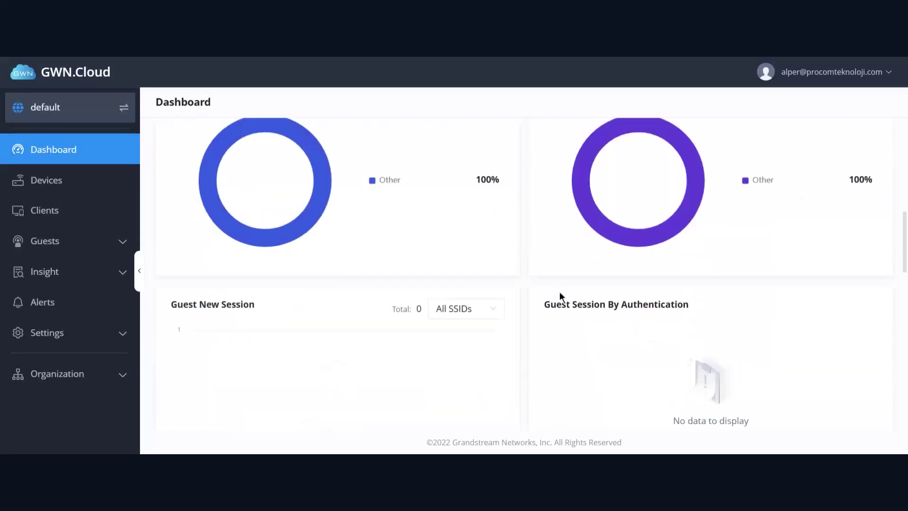
pyautogui.scroll(-1, 560, 293)
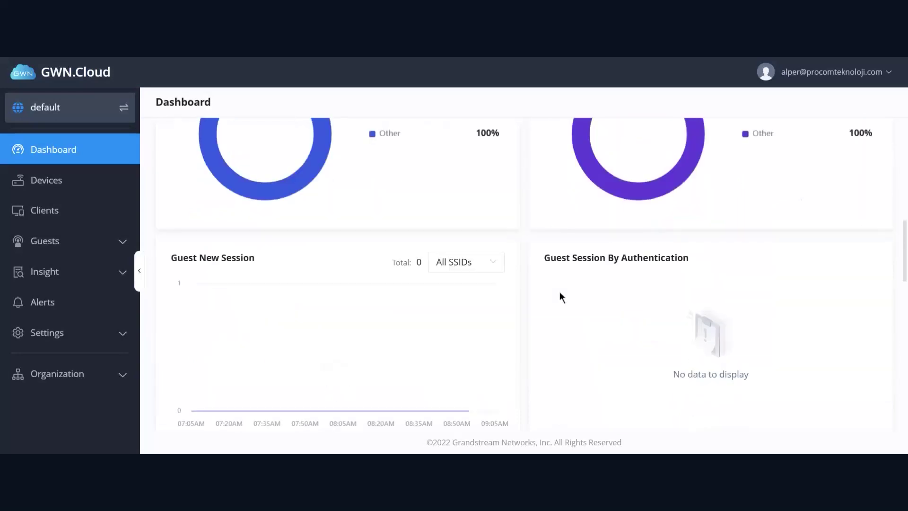
pyautogui.scroll(-1, 562, 297)
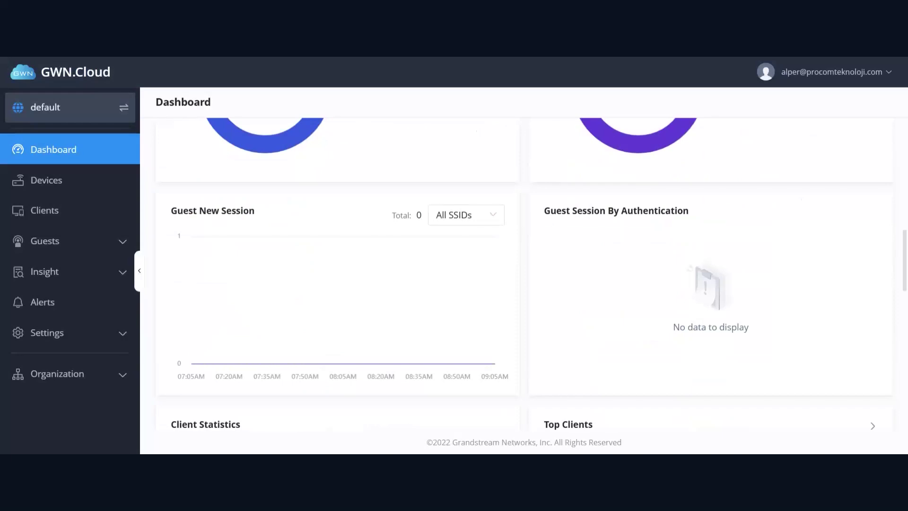
pyautogui.scroll(-3, 560, 292)
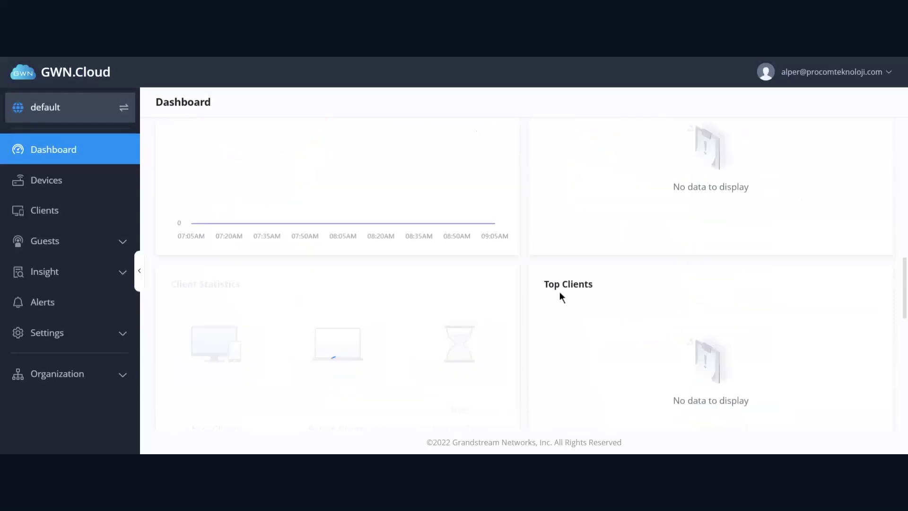
pyautogui.scroll(-3, 560, 292)
pyautogui.scroll(-1, 560, 292)
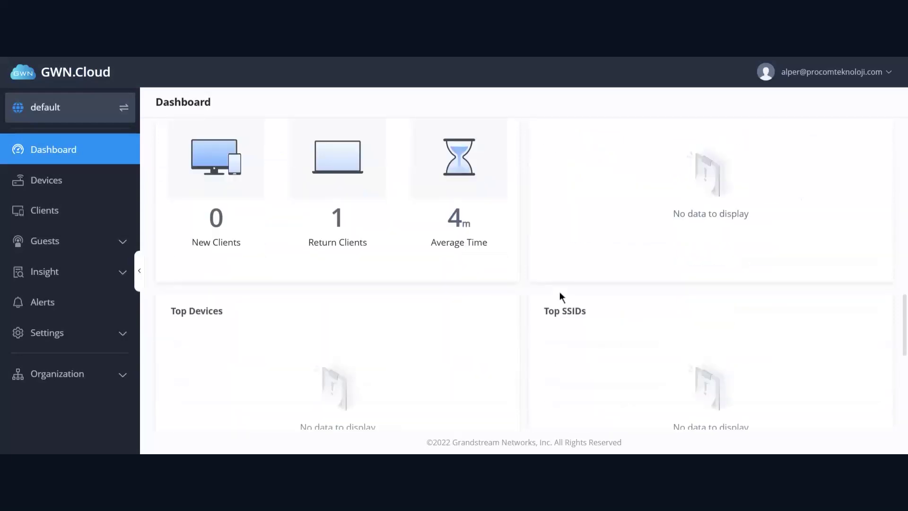
pyautogui.scroll(-2, 560, 297)
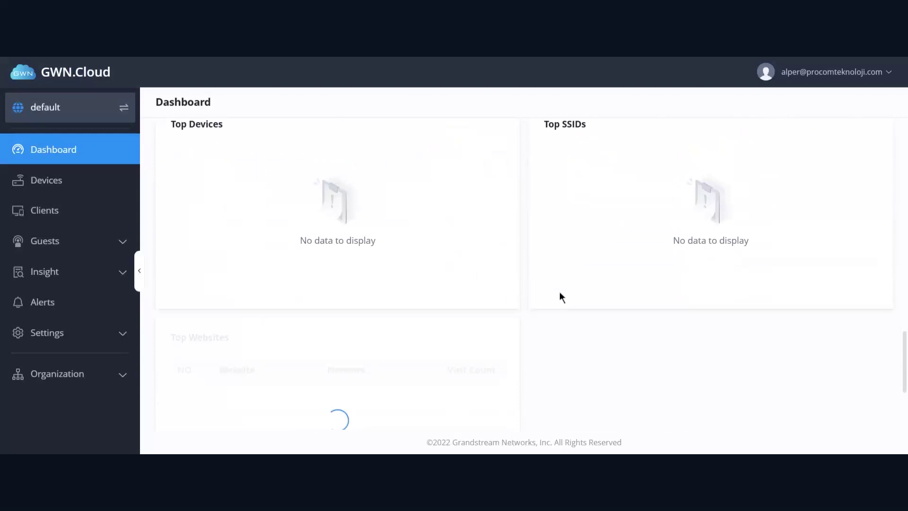
pyautogui.scroll(2, 560, 297)
pyautogui.scroll(7, 560, 292)
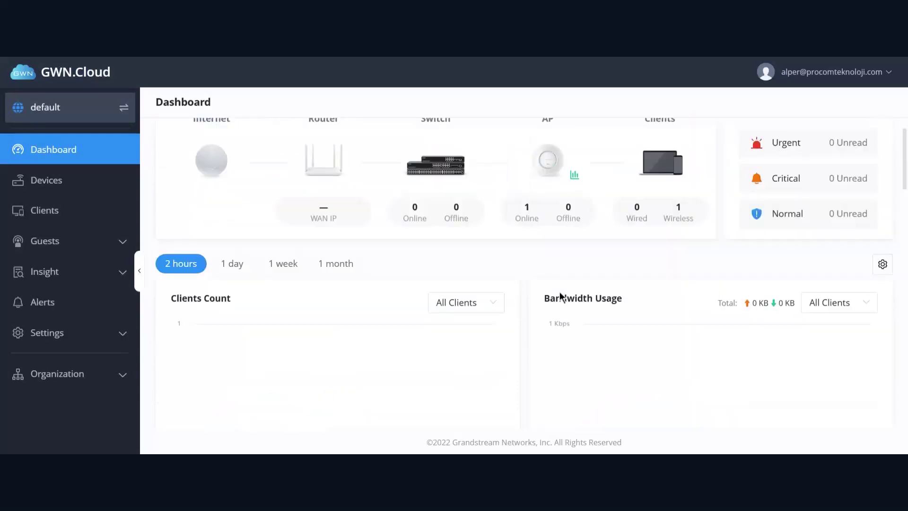
# - Show the device list and review the manual, inventory and CSV import options for adding a device, without adding one
pyautogui.click(49, 187)
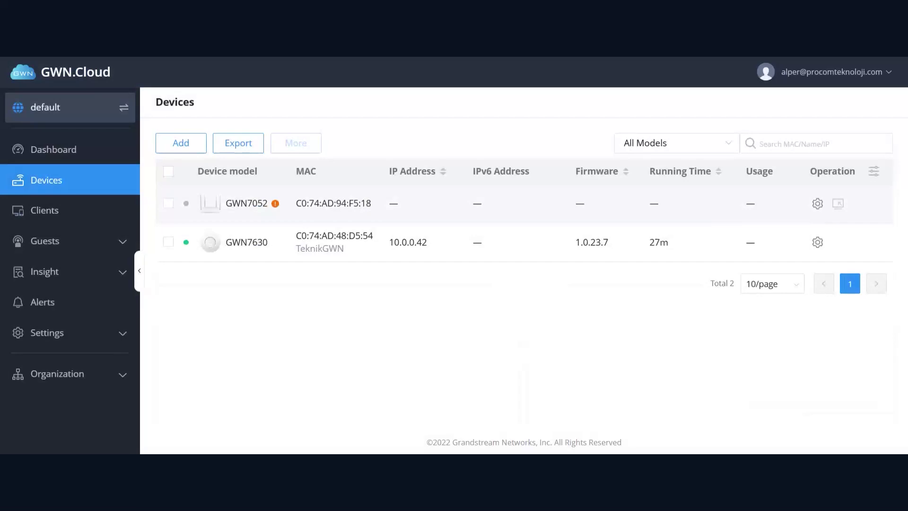
pyautogui.click(180, 142)
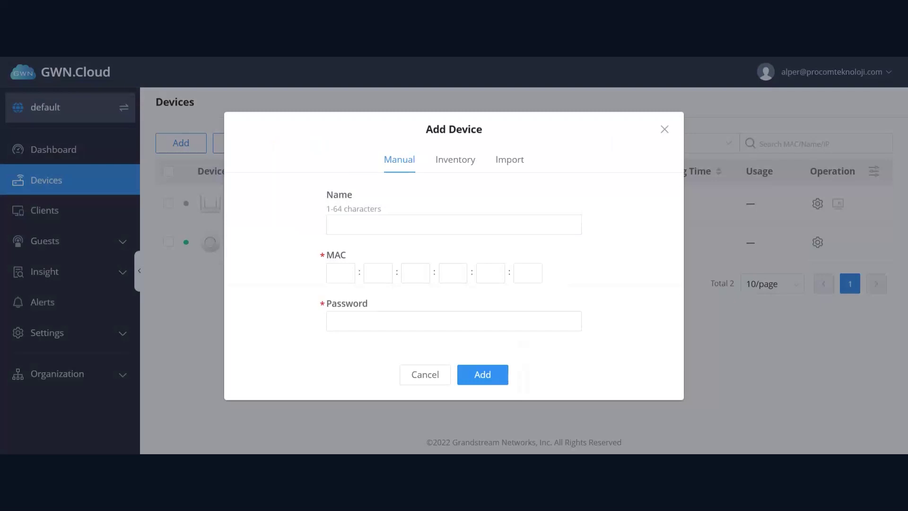
pyautogui.click(482, 164)
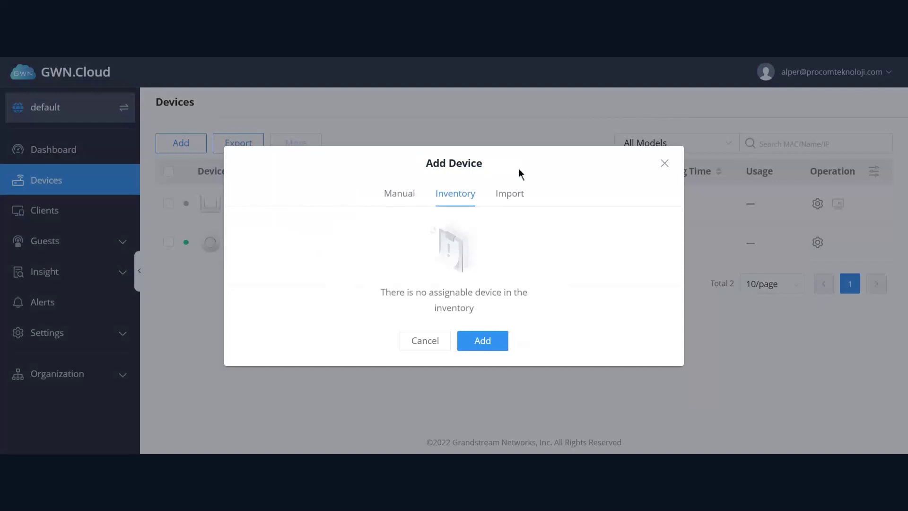
pyautogui.click(513, 194)
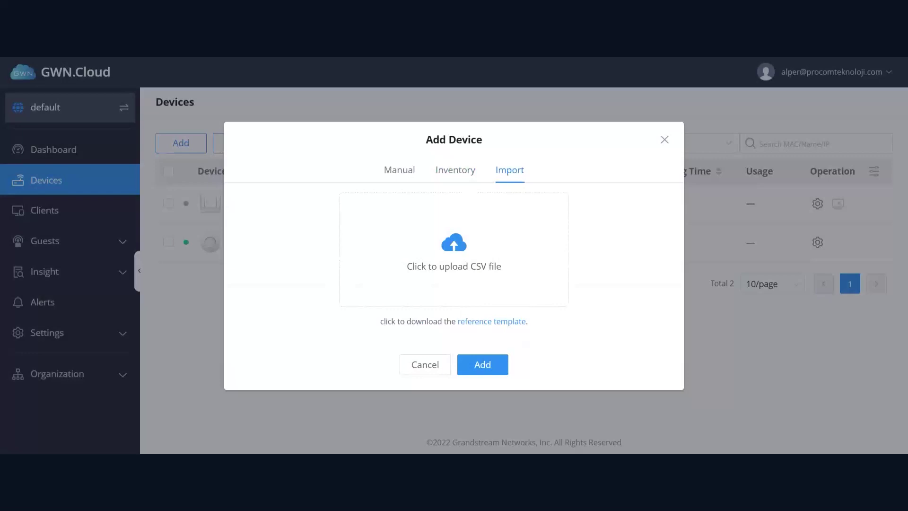
pyautogui.click(399, 175)
pyautogui.click(427, 373)
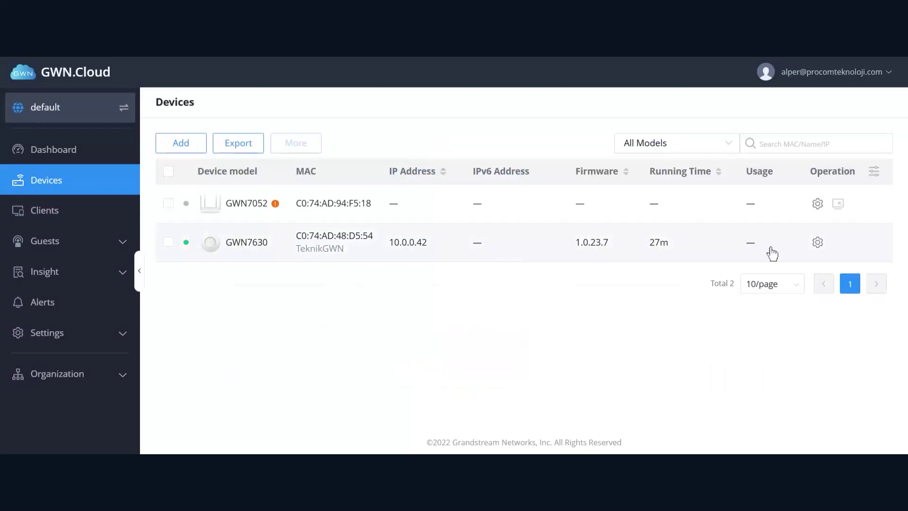
# - Open the configuration of the GWN7630 access point and preview its Fixed IP fields, leaving Fixed IP disabled
pyautogui.click(817, 242)
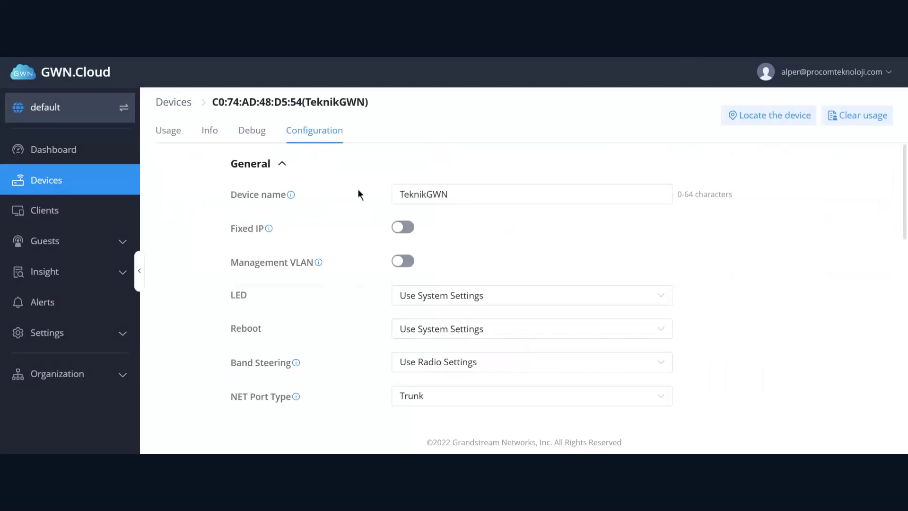
pyautogui.click(405, 228)
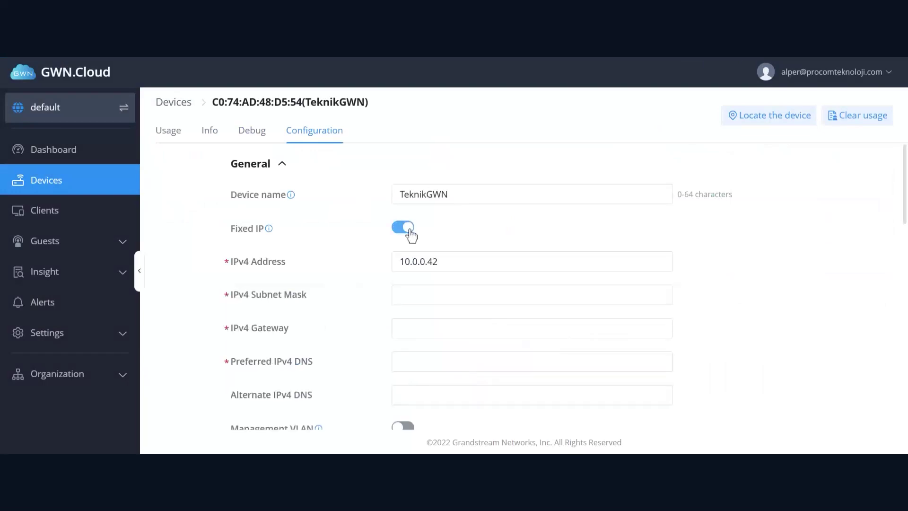
pyautogui.click(408, 229)
# - Examine the GWN7630's general, 2.4GHz and 5GHz radio settings
pyautogui.scroll(-1, 352, 240)
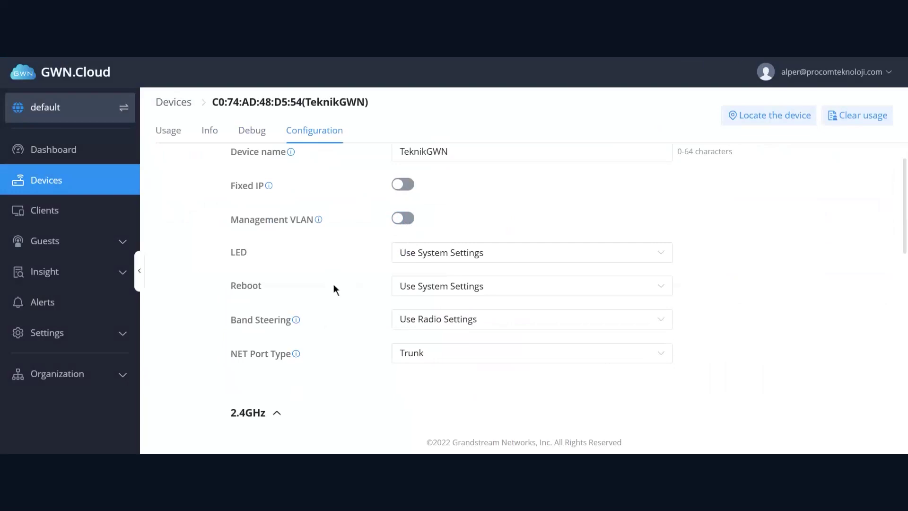
pyautogui.scroll(-2, 336, 285)
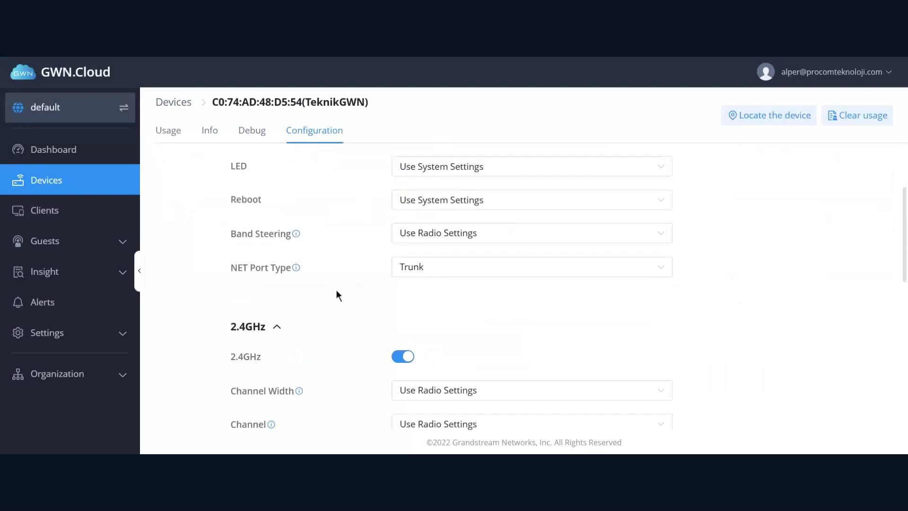
pyautogui.scroll(-6, 350, 327)
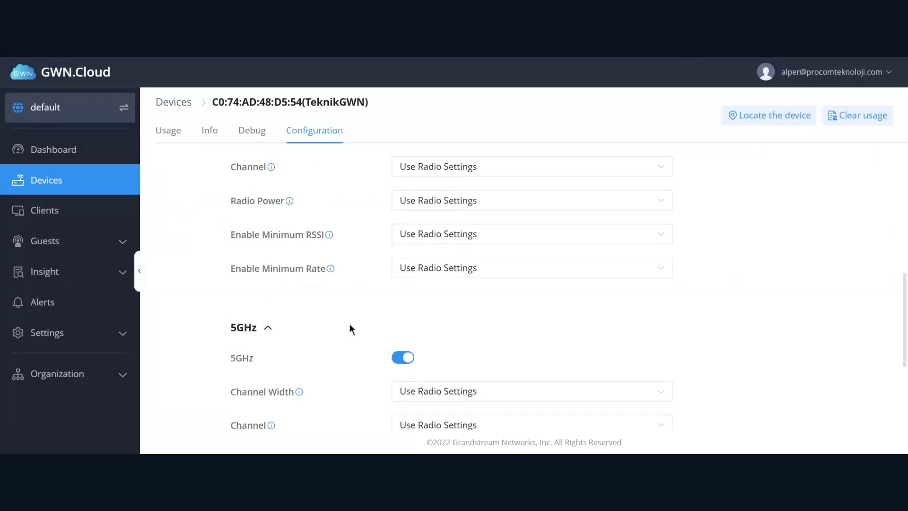
pyautogui.scroll(-2, 350, 328)
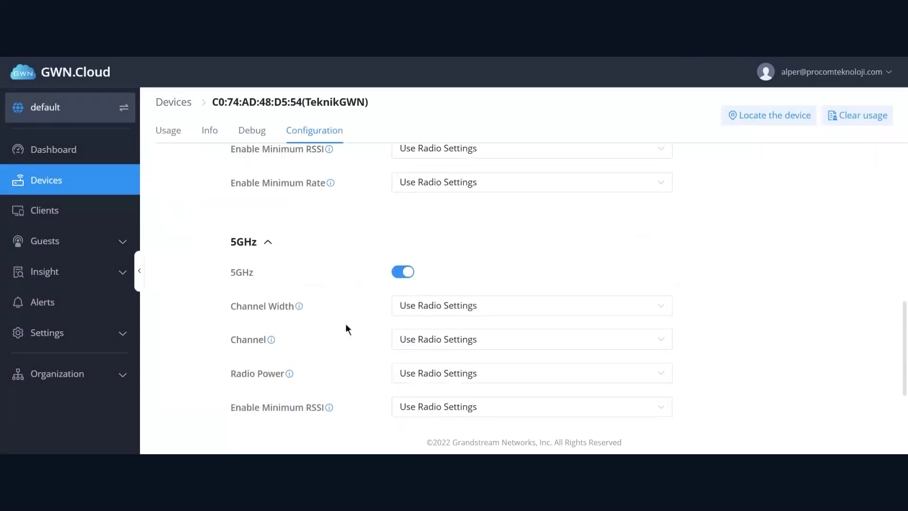
pyautogui.scroll(-2, 347, 328)
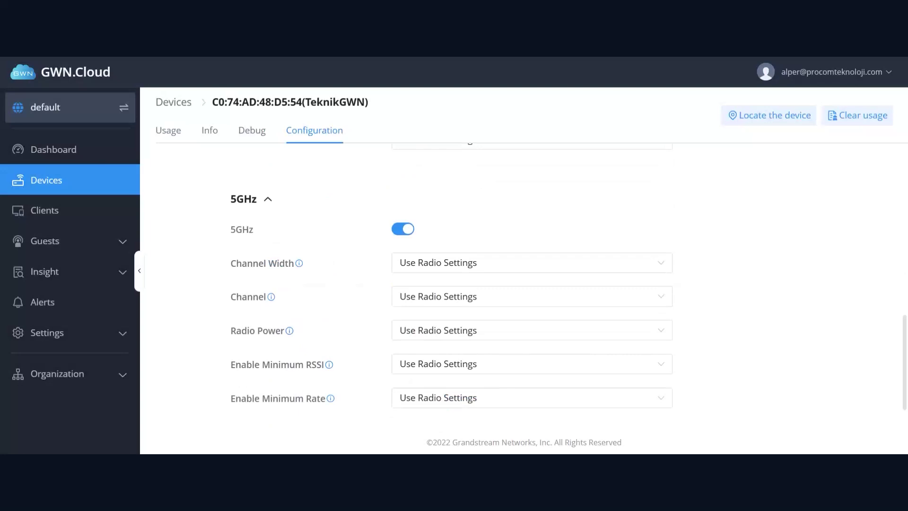
pyautogui.scroll(10, 353, 291)
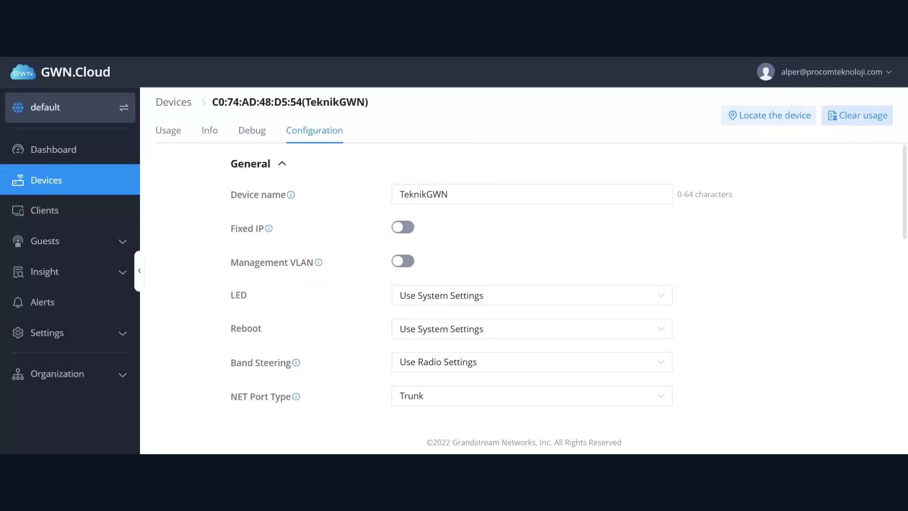
# - Review the GWN7630's debug tools, its device, RF and current client information, and its usage charts
pyautogui.click(252, 134)
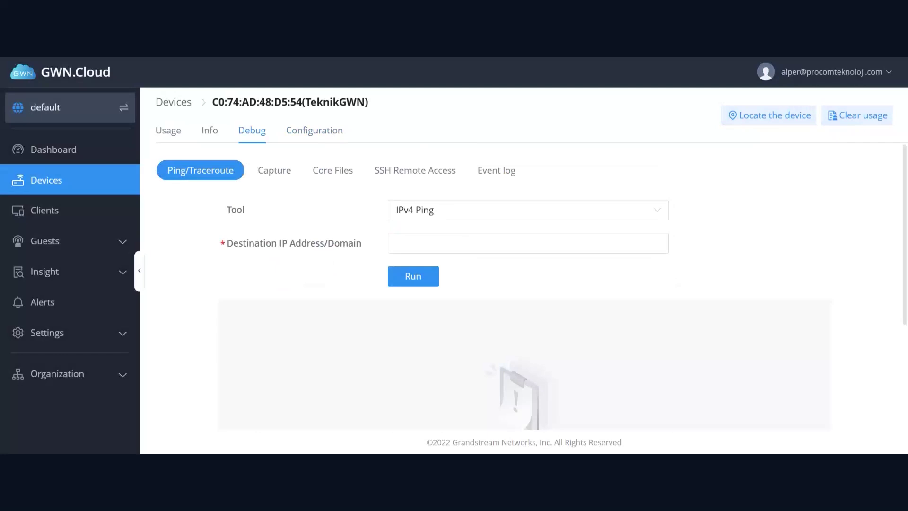
pyautogui.click(213, 133)
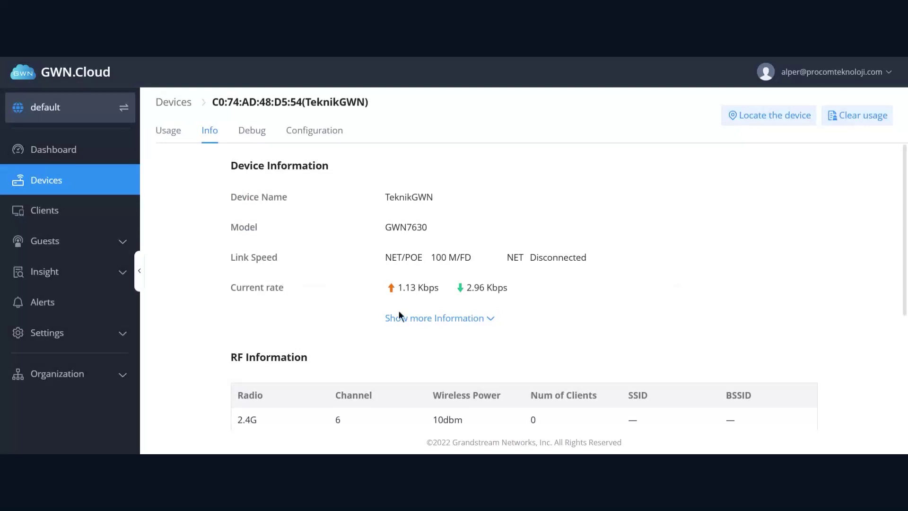
pyautogui.scroll(-4, 276, 332)
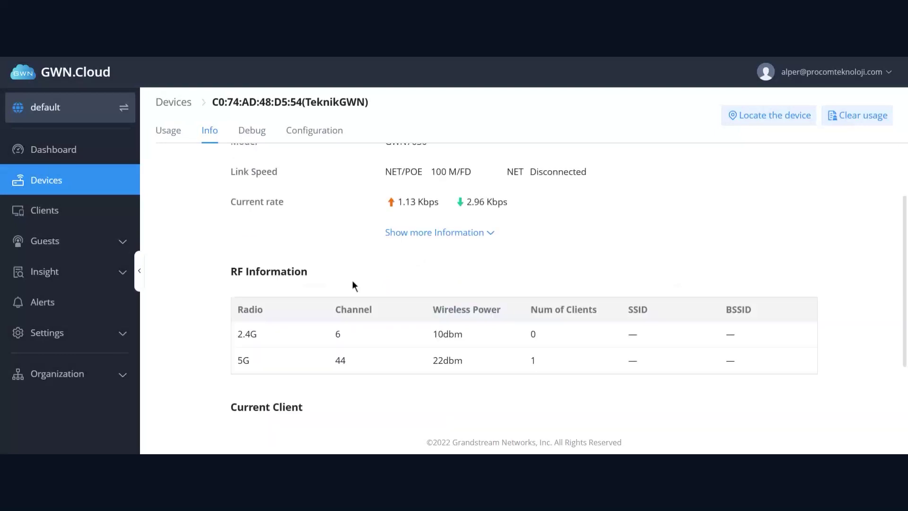
pyautogui.scroll(-1, 351, 271)
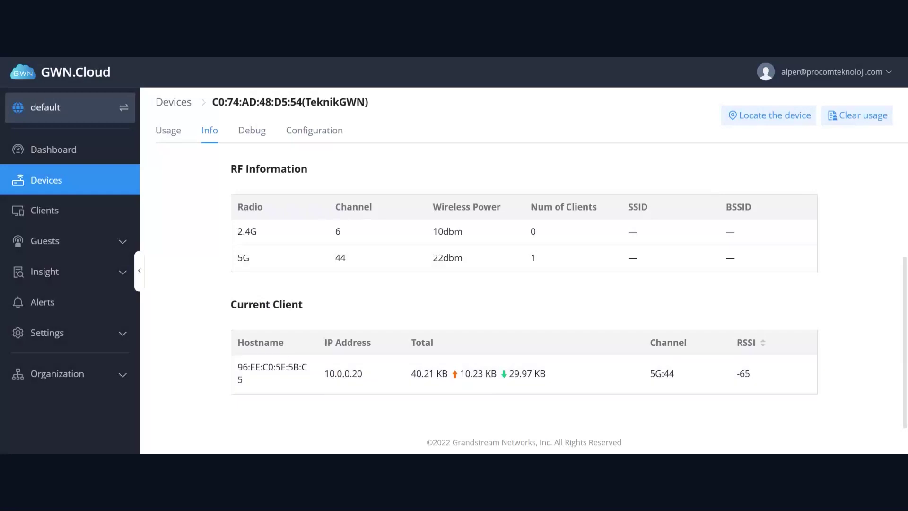
pyautogui.click(169, 130)
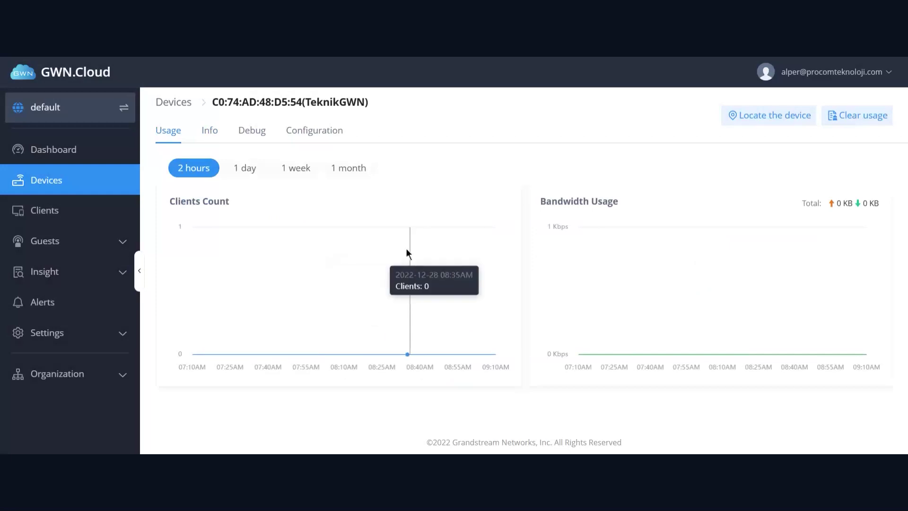
# - Open the configuration of the GWN7052 router from the device list and examine its general, network acceleration and port settings
pyautogui.click(74, 192)
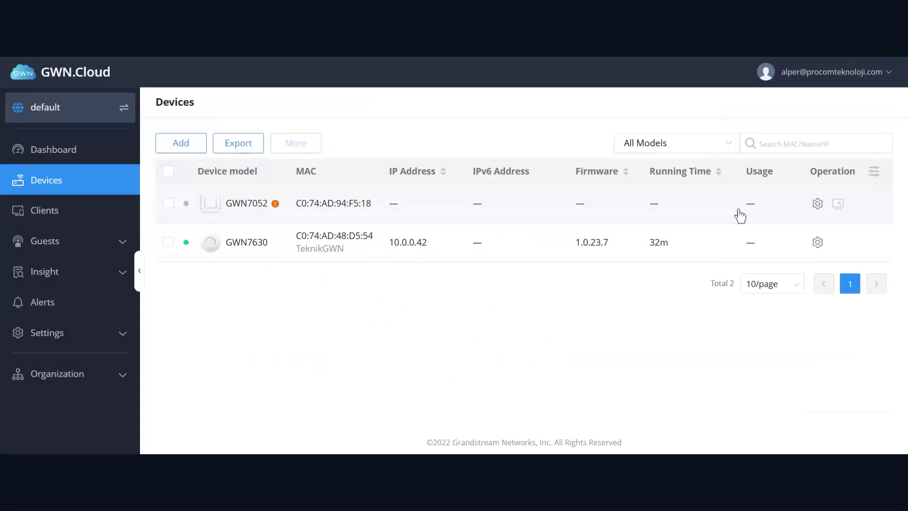
pyautogui.click(818, 204)
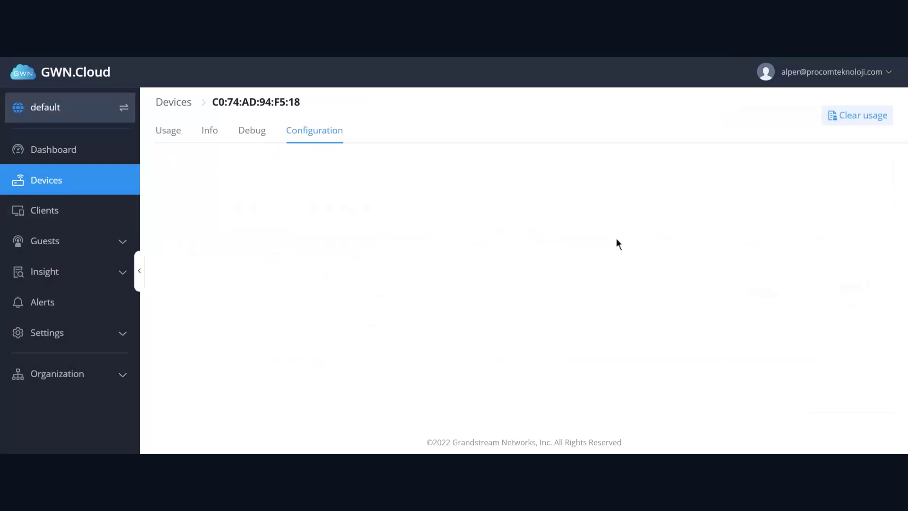
pyautogui.scroll(2, 358, 241)
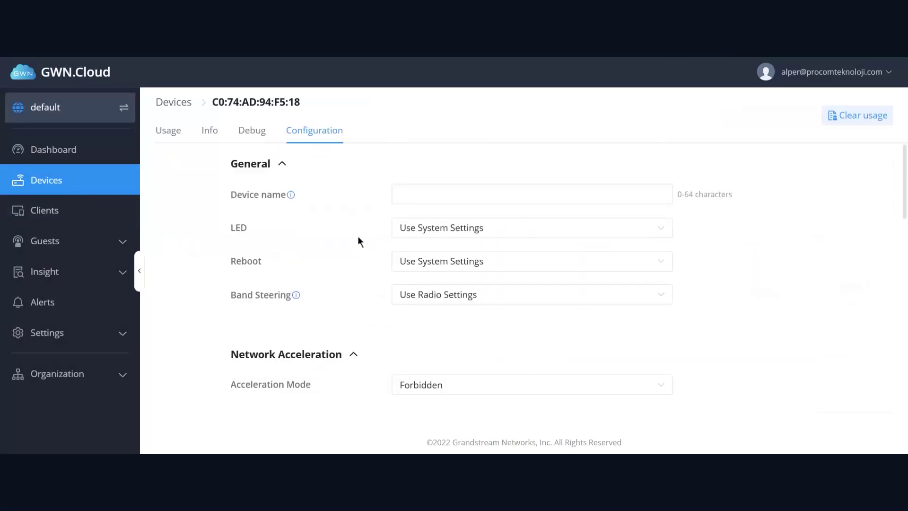
pyautogui.scroll(-1, 358, 241)
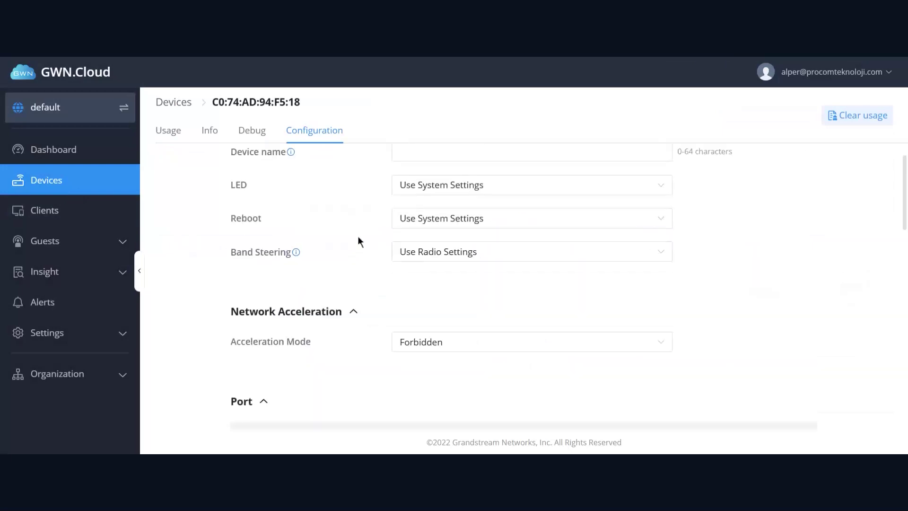
pyautogui.scroll(-1, 358, 238)
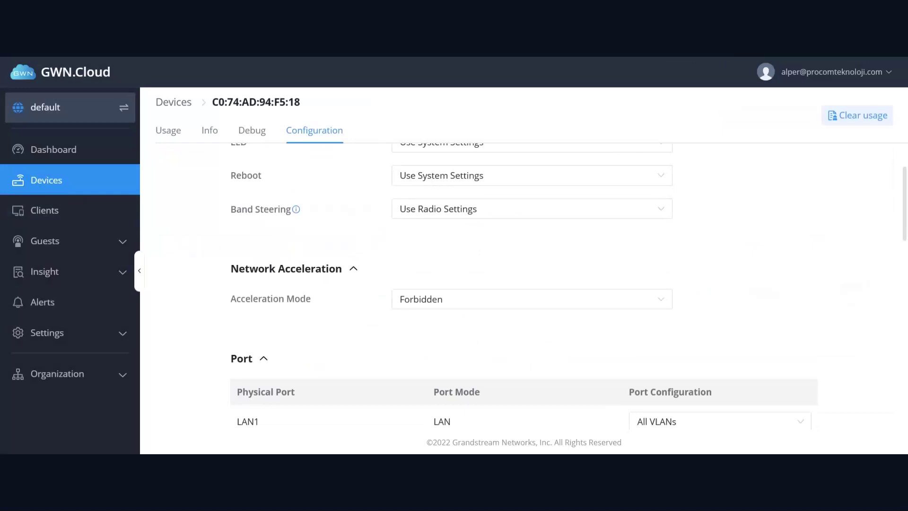
pyautogui.scroll(-3, 384, 305)
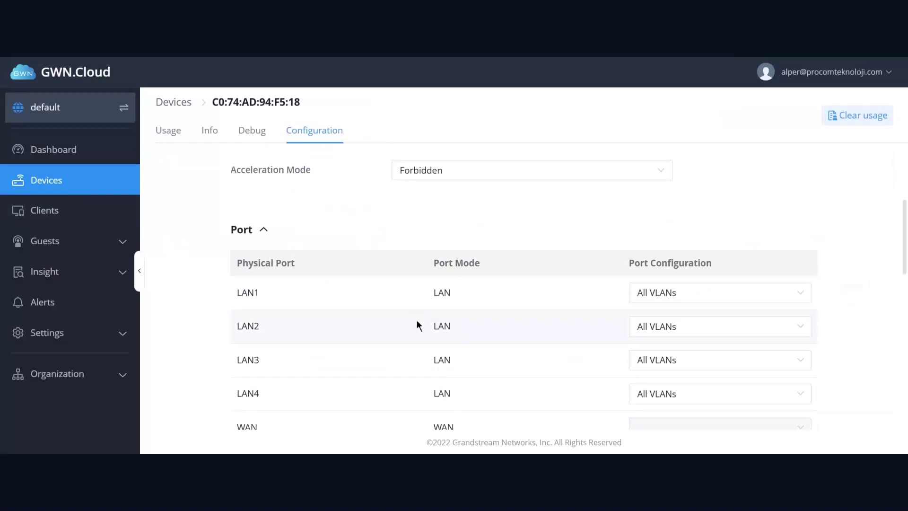
pyautogui.scroll(-1, 354, 323)
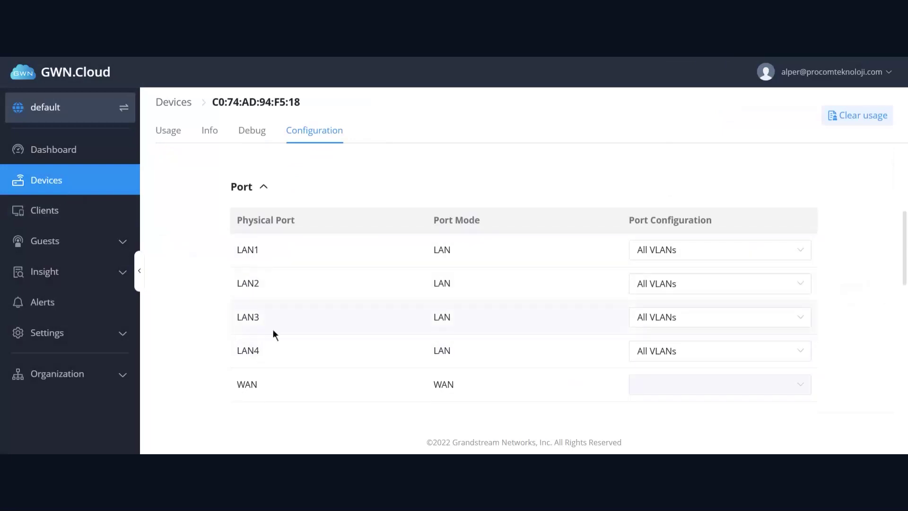
pyautogui.scroll(6, 295, 362)
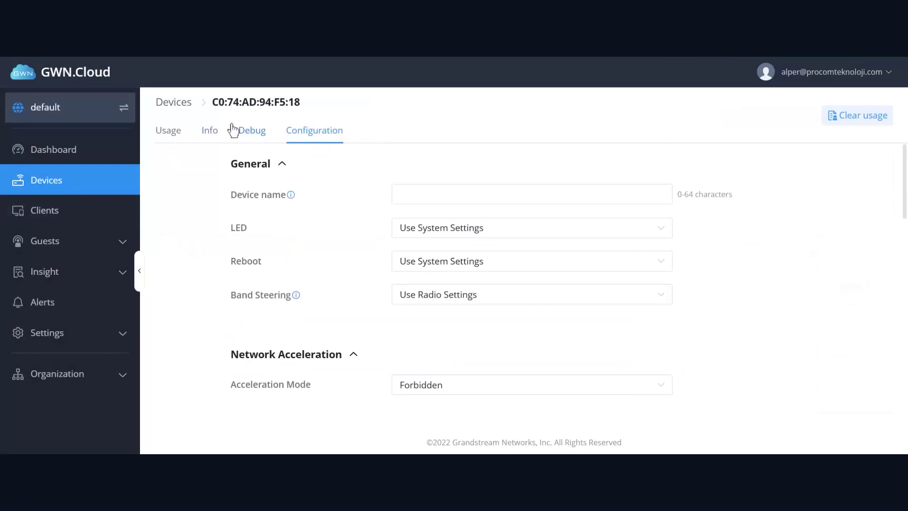
# - Open the configuration of the wireless client on GWNTest from the client list and preview its bandwidth rule options, keeping None
pyautogui.click(64, 191)
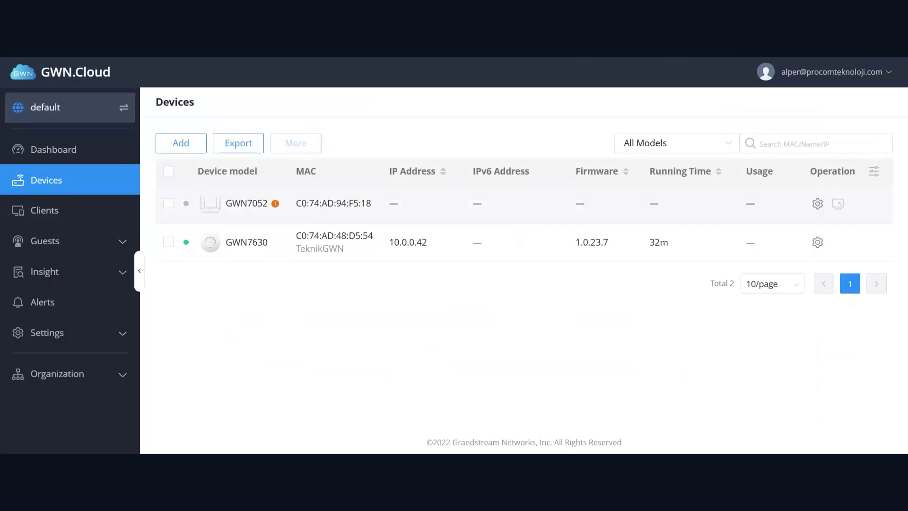
pyautogui.click(68, 208)
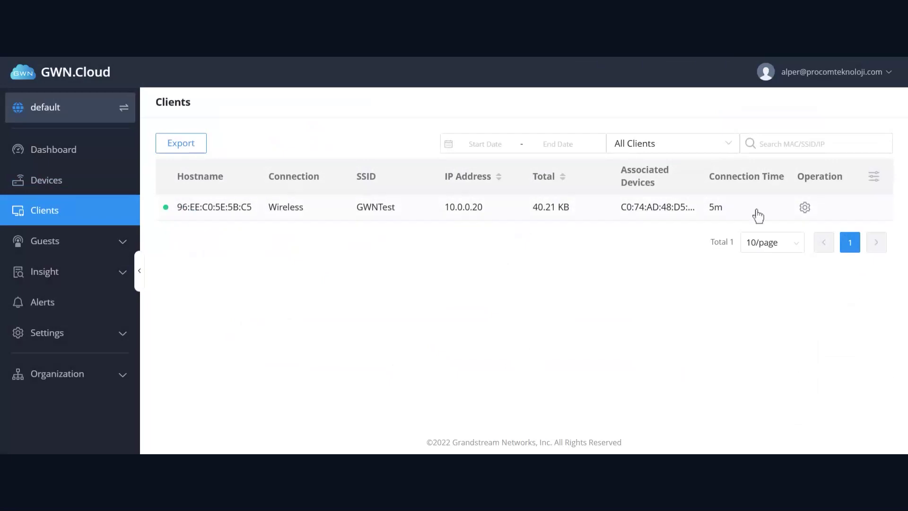
pyautogui.click(810, 211)
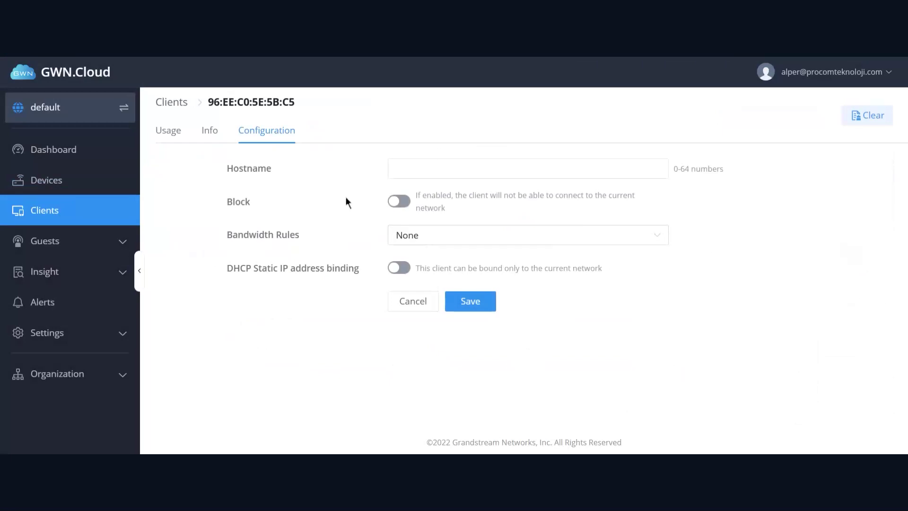
pyautogui.click(407, 239)
pyautogui.click(409, 241)
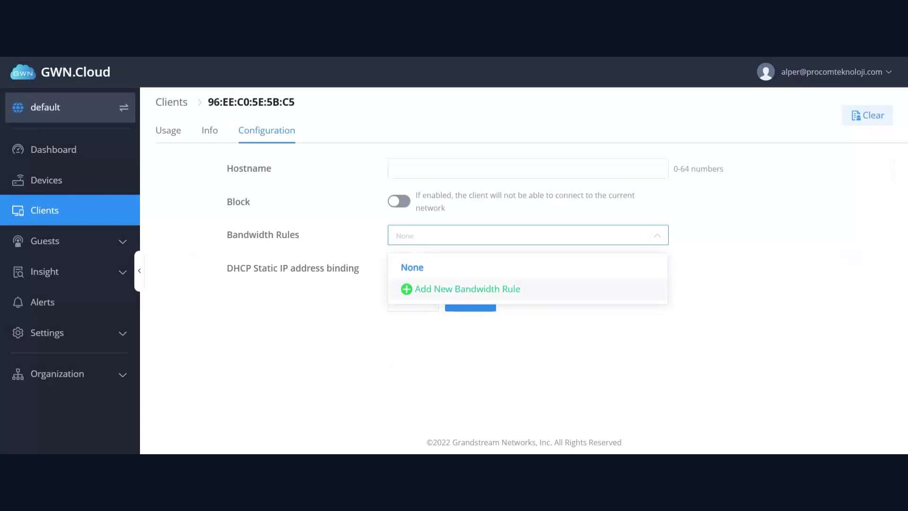
pyautogui.click(412, 267)
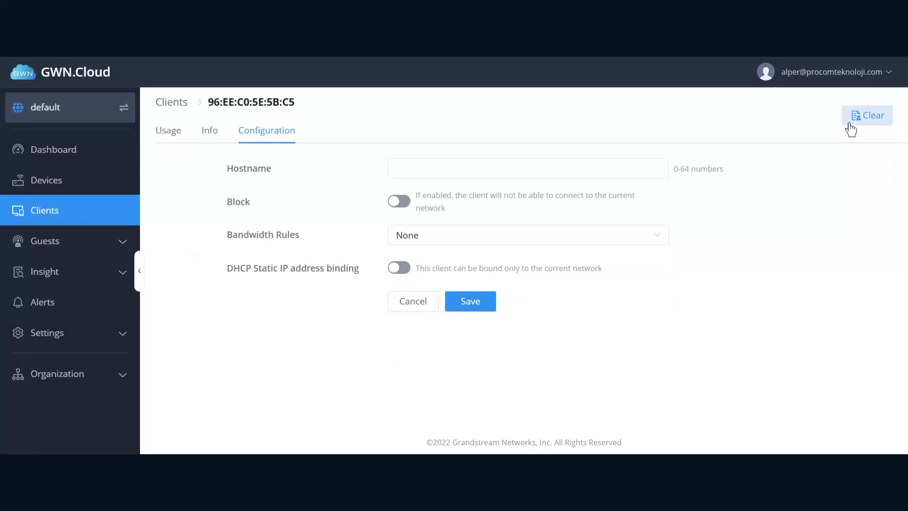
# - Return to the client list and preview its client type filter options, keeping All Clients
pyautogui.click(137, 214)
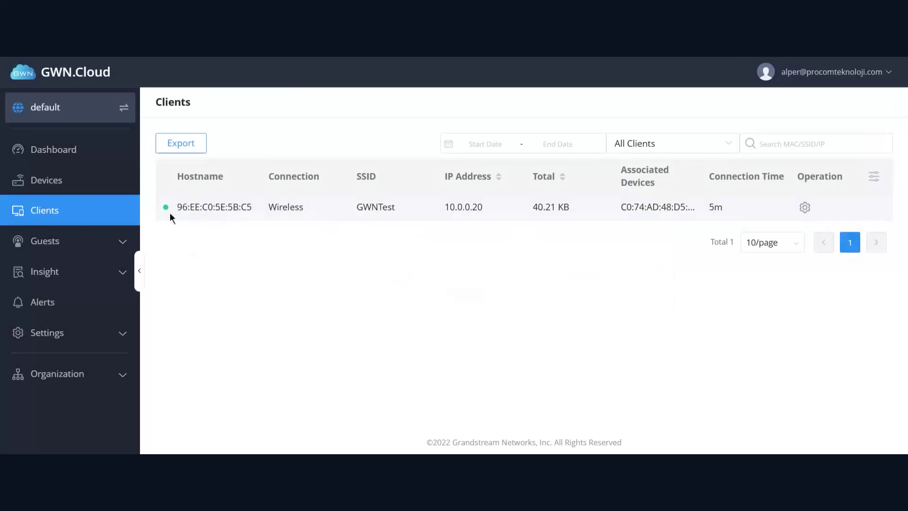
pyautogui.click(680, 146)
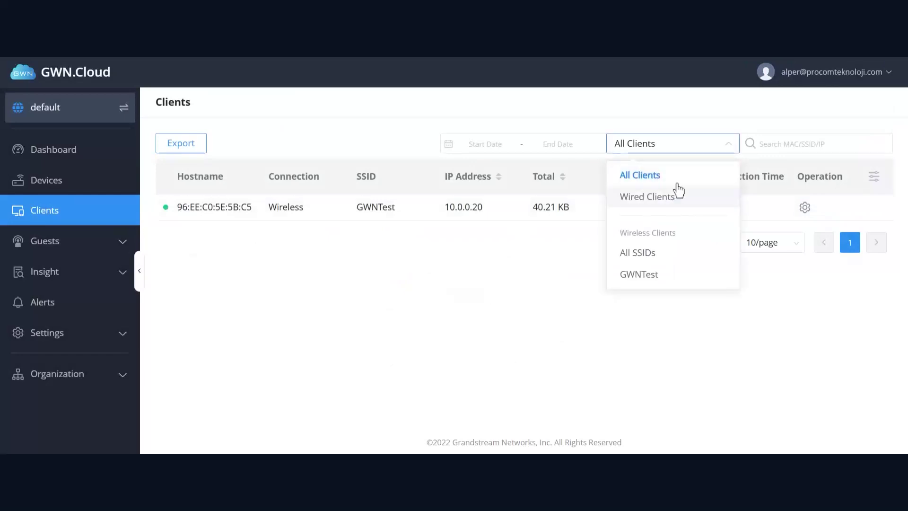
pyautogui.click(567, 261)
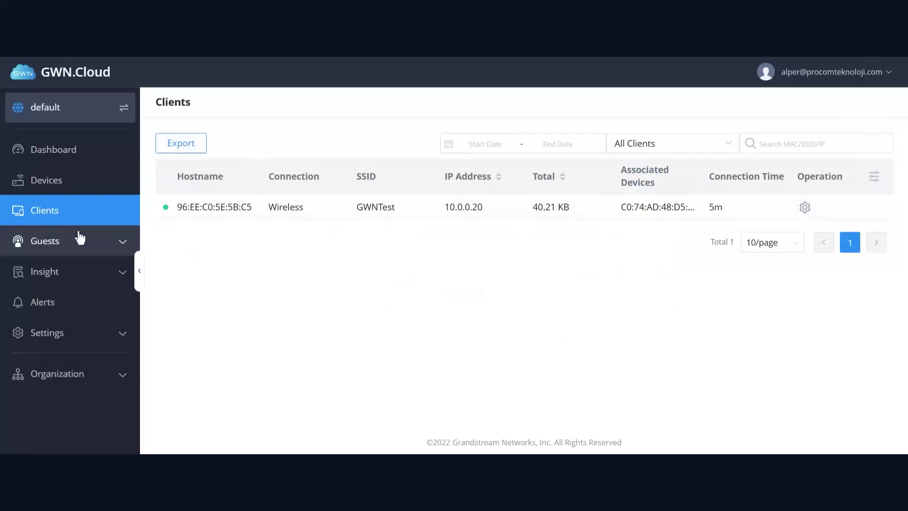
# - Review the guest voucher page with its Add Voucher Group form, and the guests' online status page
pyautogui.click(74, 245)
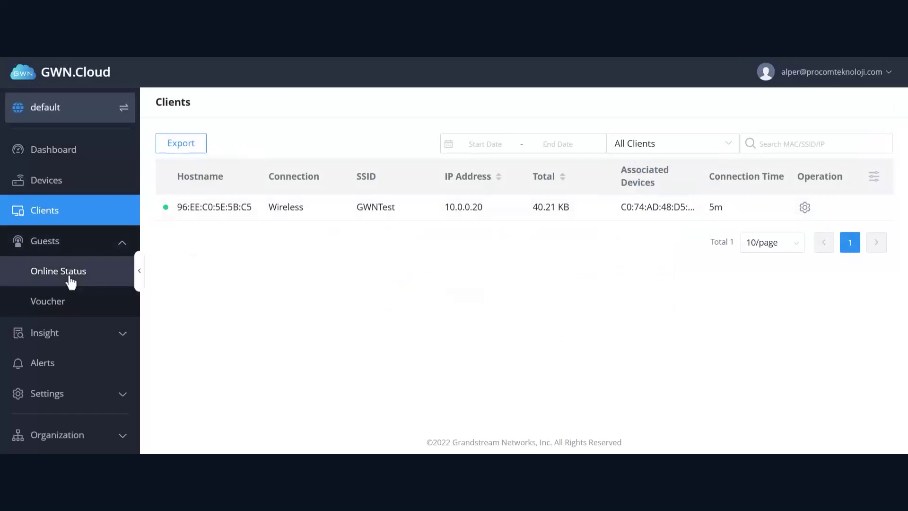
pyautogui.click(65, 302)
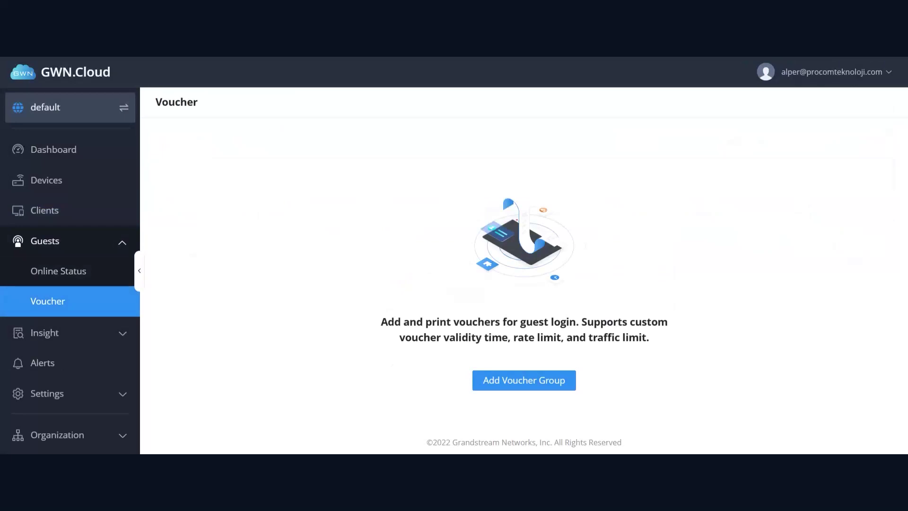
pyautogui.click(492, 379)
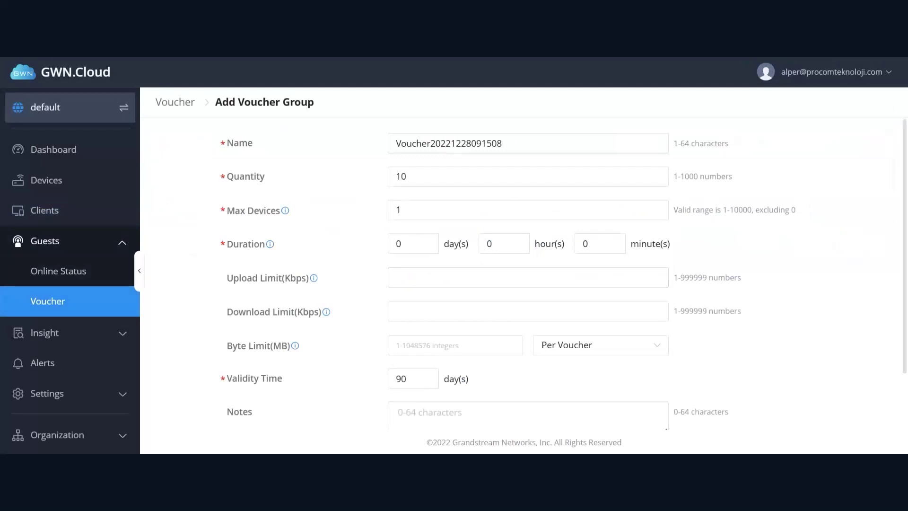
pyautogui.click(72, 271)
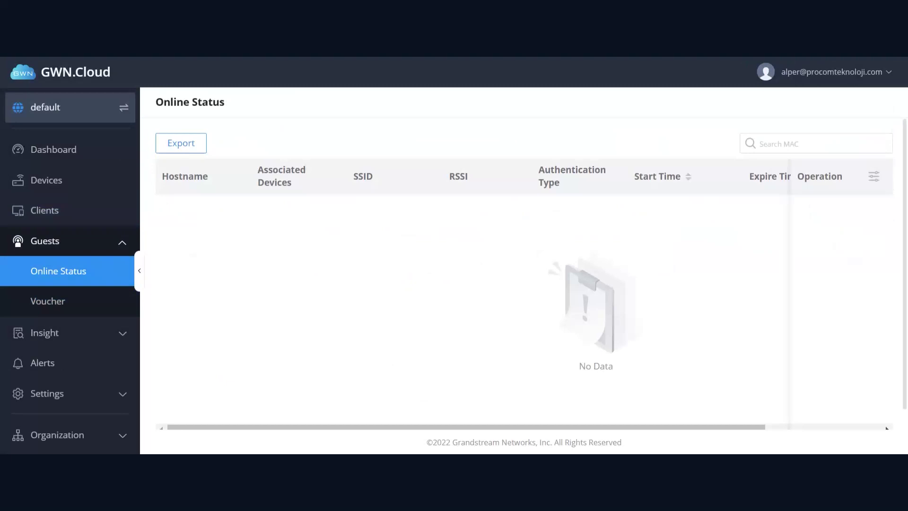
# - View the Site Survey page and examine the devices in the Network Topology diagram
pyautogui.click(114, 332)
pyautogui.click(89, 312)
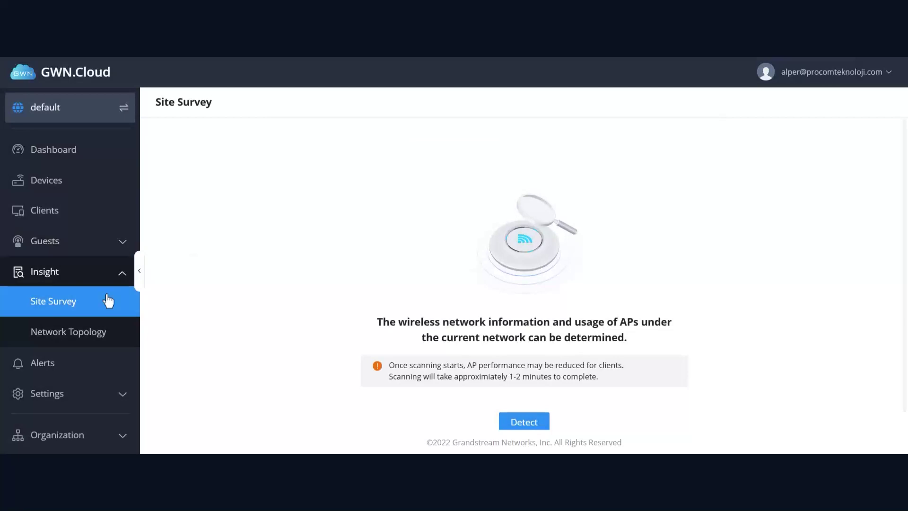
pyautogui.click(96, 331)
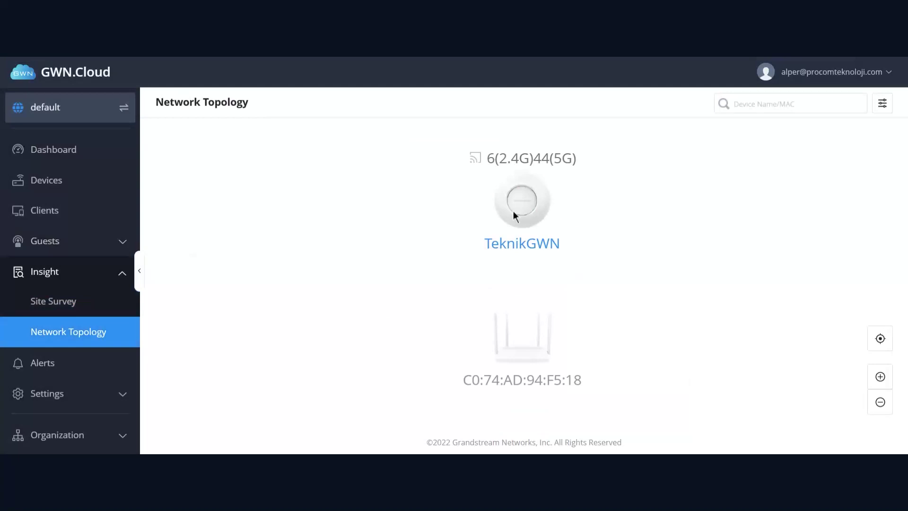
pyautogui.moveTo(513, 211); pyautogui.dragTo(536, 215)
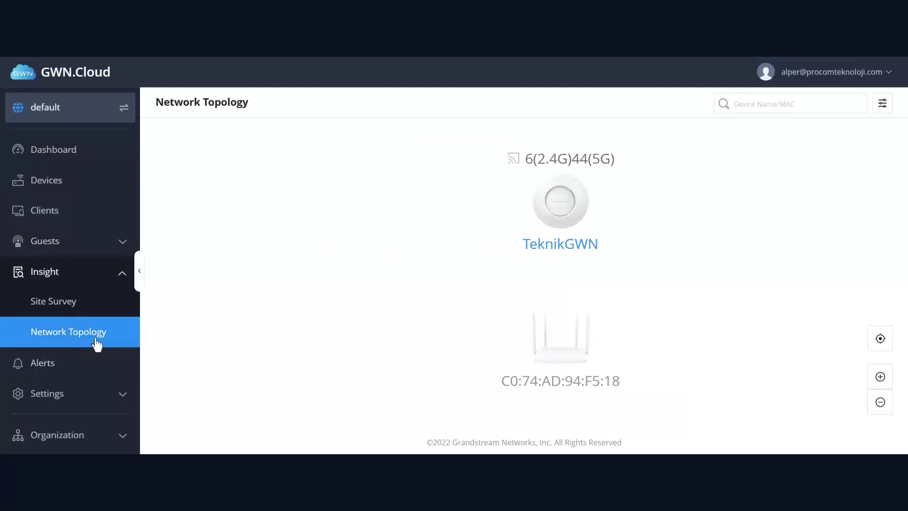
pyautogui.moveTo(588, 365); pyautogui.dragTo(551, 354)
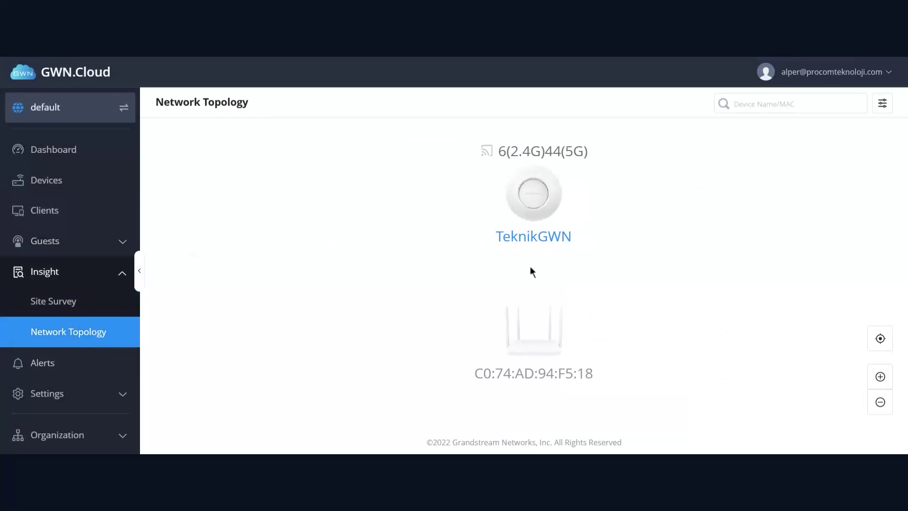
pyautogui.moveTo(529, 266); pyautogui.dragTo(538, 265)
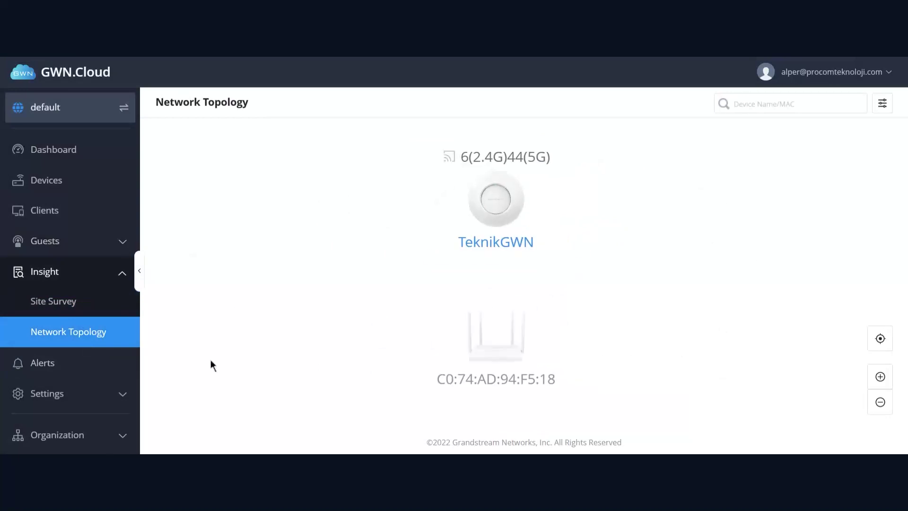
# - Open the alert settings and select the system alerts for AP, router and switch offline, keeping the 30-minute thresholds
pyautogui.click(56, 367)
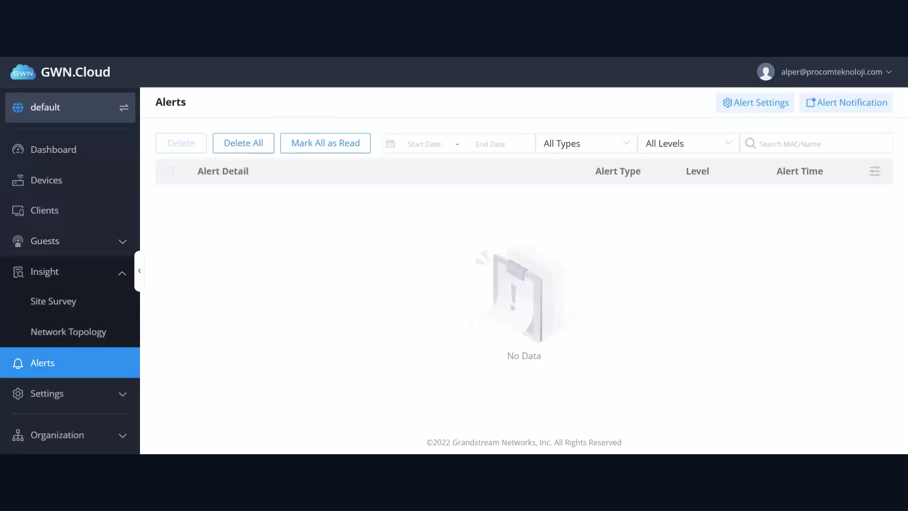
pyautogui.click(755, 103)
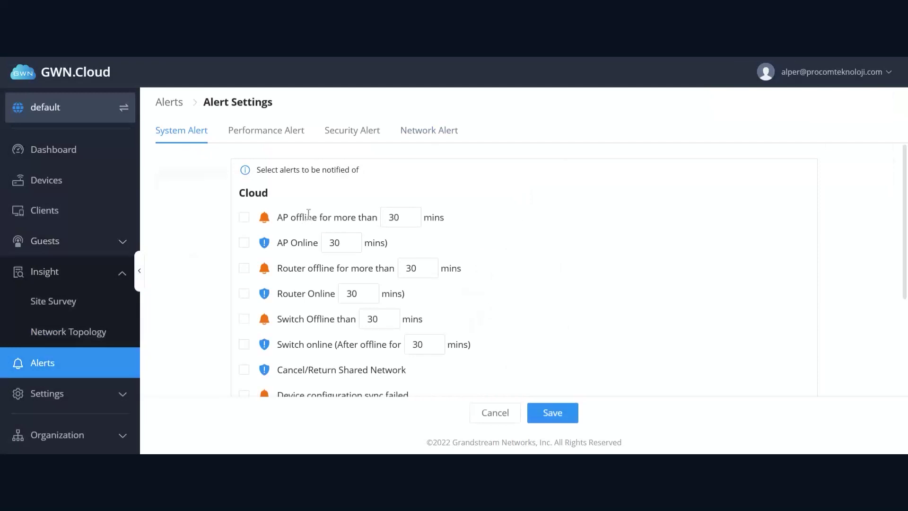
pyautogui.click(400, 216)
pyautogui.doubleClick(401, 215)
pyautogui.click(463, 216)
pyautogui.click(244, 217)
pyautogui.scroll(-1, 275, 267)
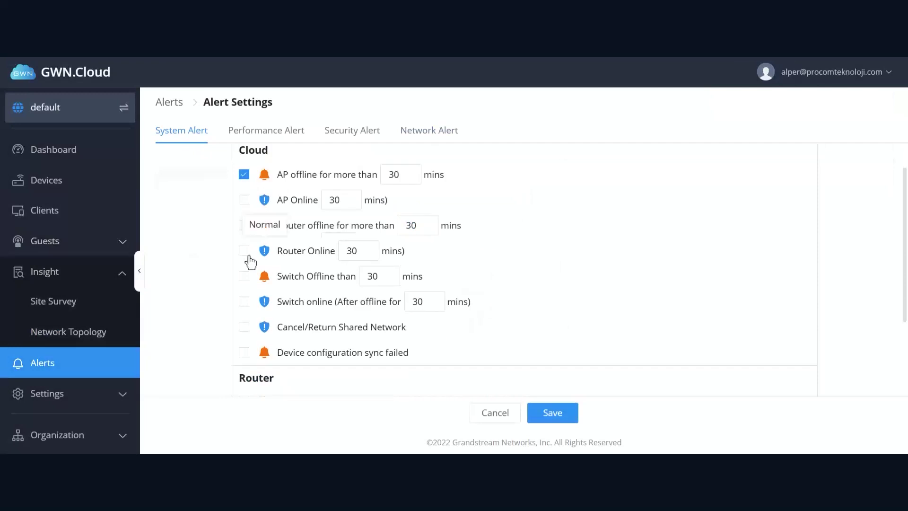
pyautogui.click(245, 226)
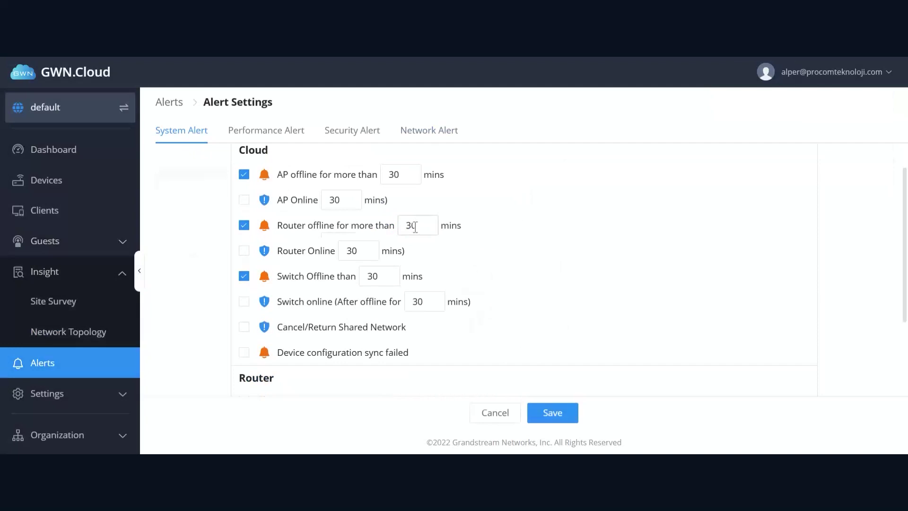
# - Examine the remaining system alerts in the Router and AP groups
pyautogui.scroll(-4, 415, 227)
pyautogui.scroll(-1, 312, 289)
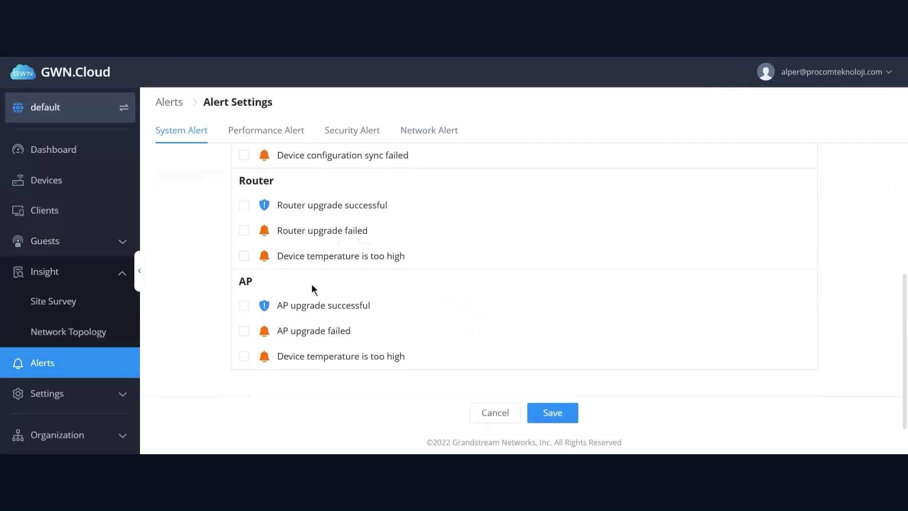
pyautogui.scroll(2, 312, 289)
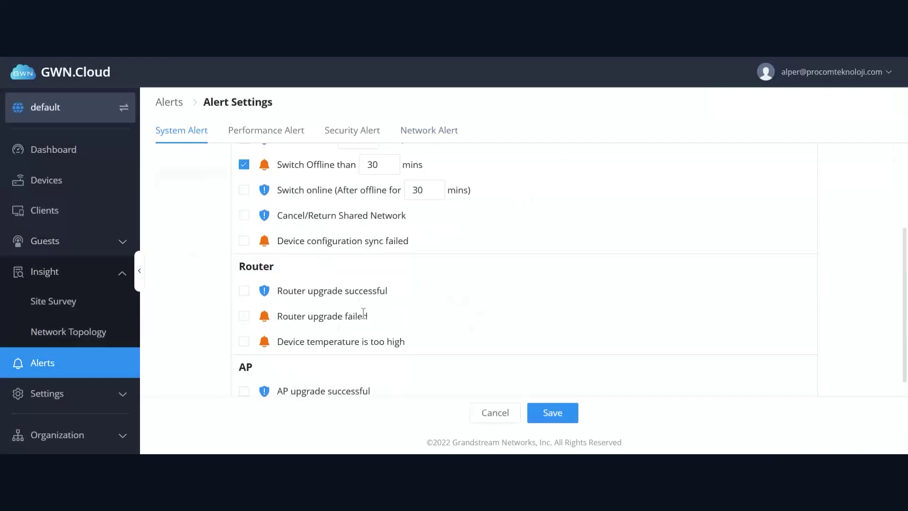
pyautogui.scroll(2, 270, 322)
pyautogui.scroll(2, 271, 324)
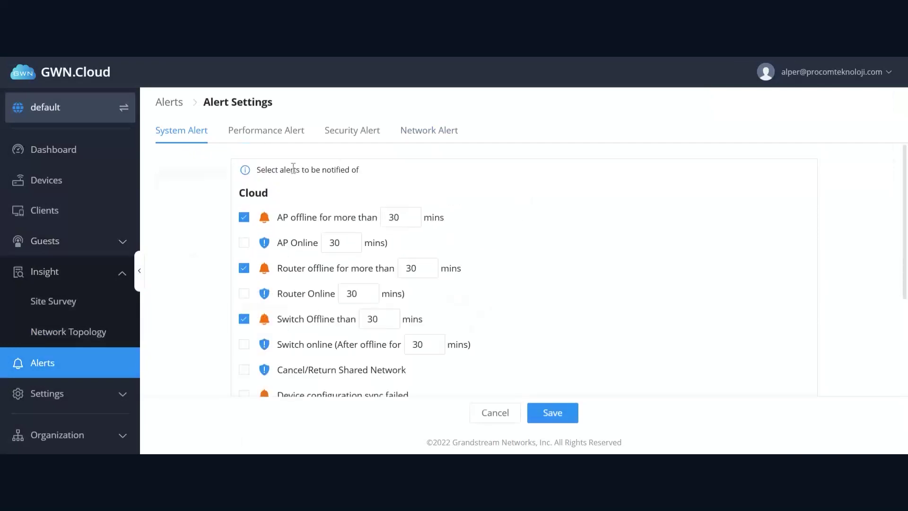
# - Select the performance alert for network throughput exceeding 50 Mbps, review the router alerts, and return to the alert list without saving
pyautogui.click(290, 134)
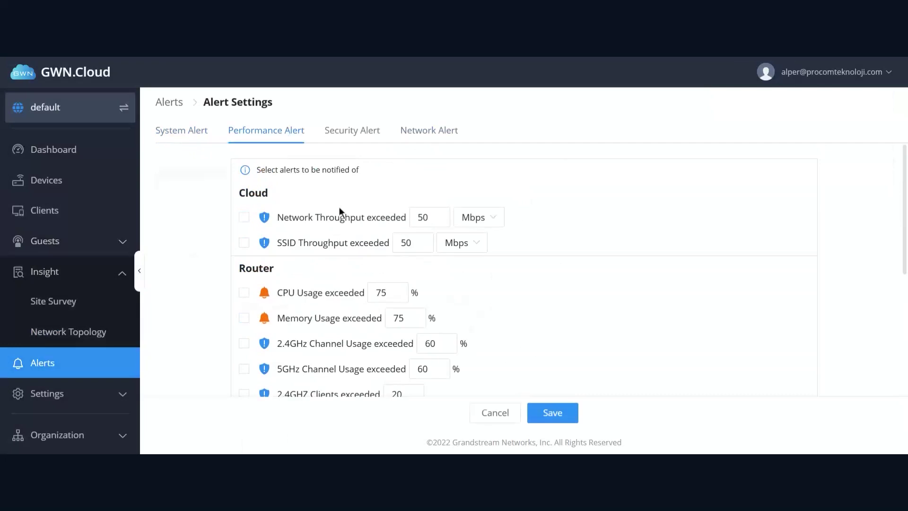
pyautogui.doubleClick(433, 218)
pyautogui.click(244, 217)
pyautogui.scroll(-2, 325, 295)
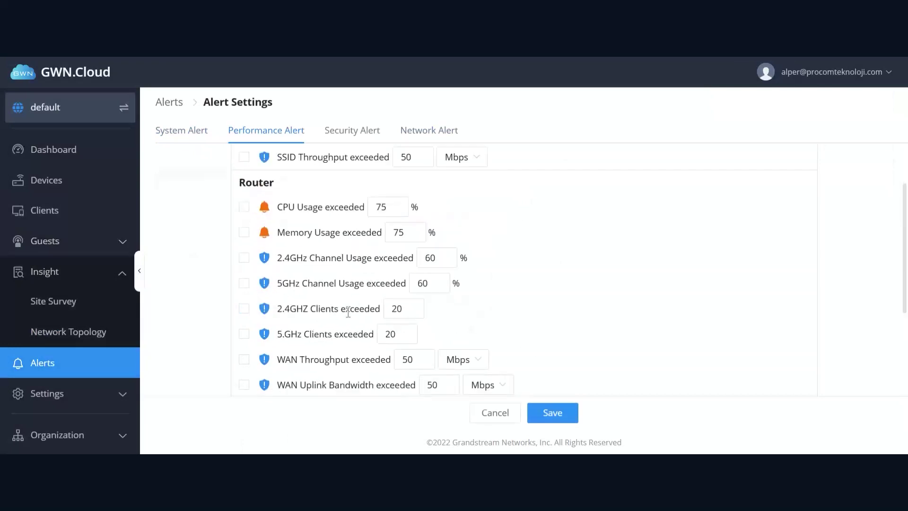
pyautogui.scroll(2, 356, 298)
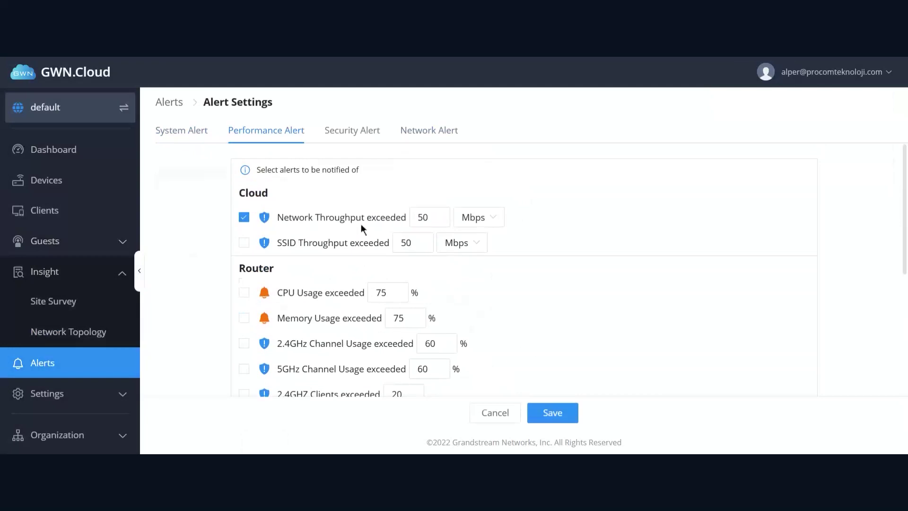
pyautogui.click(177, 110)
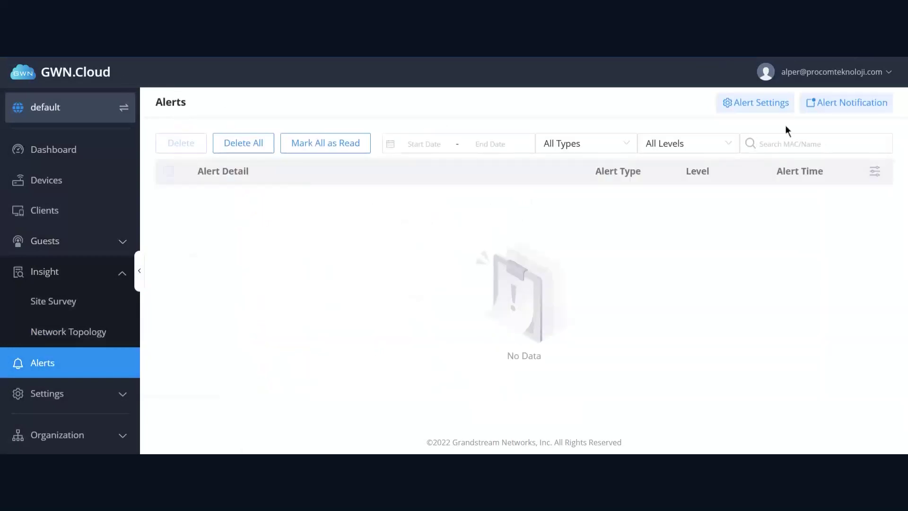
# - Open the alert notification settings and add four more email address fields, leaving them all empty
pyautogui.click(818, 111)
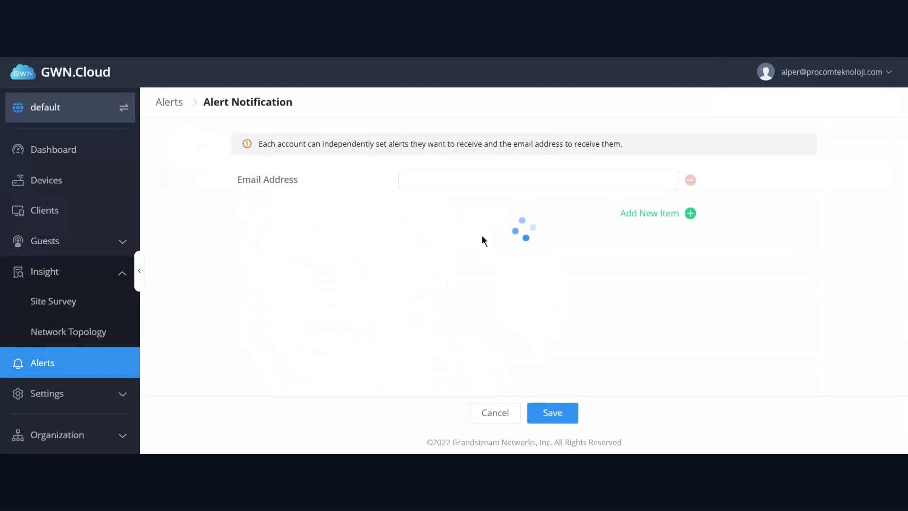
pyautogui.click(475, 185)
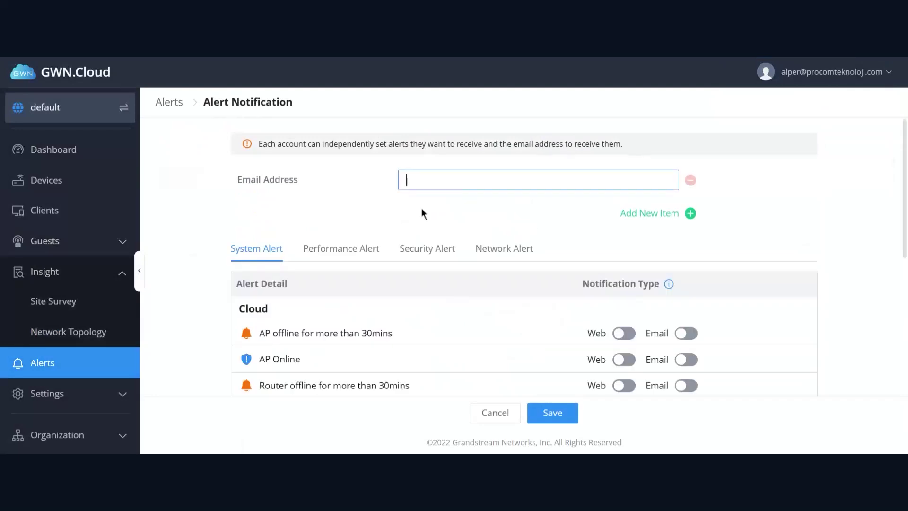
pyautogui.click(625, 214)
pyautogui.click(638, 247)
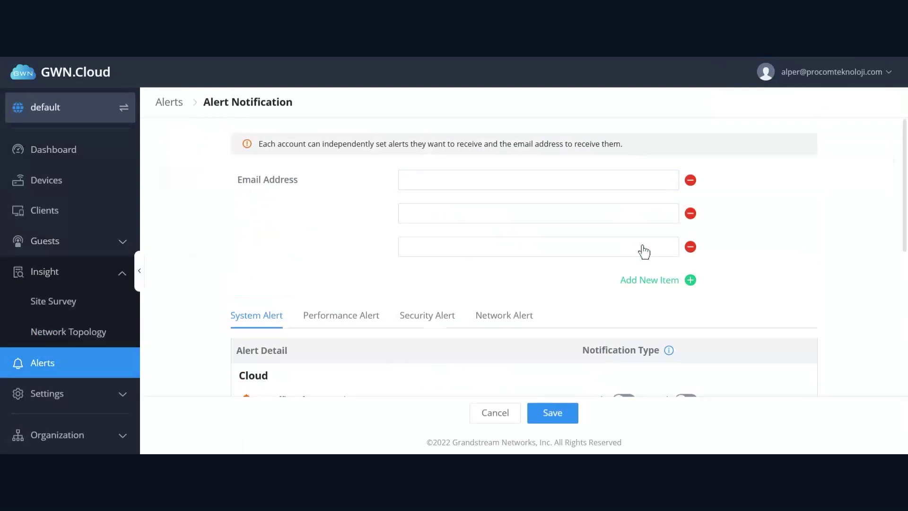
pyautogui.click(643, 284)
pyautogui.click(634, 313)
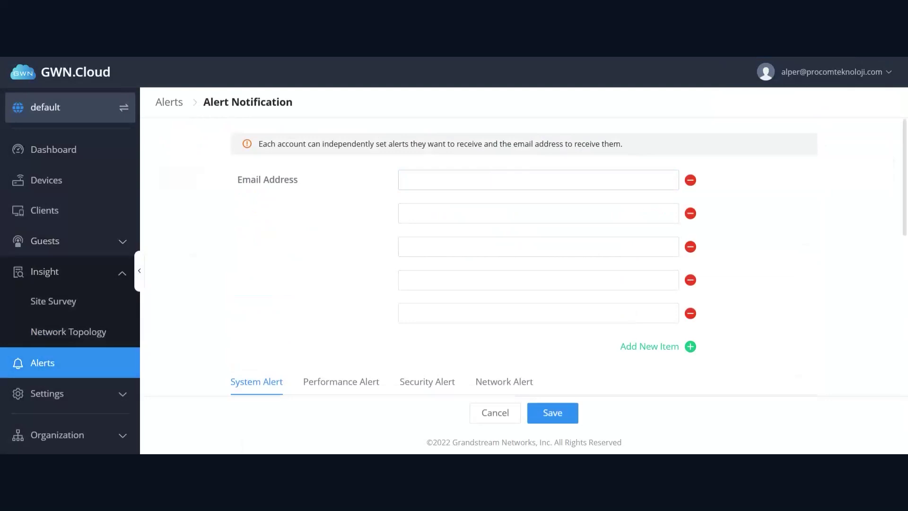
# - Turn on both Web and Email notifications for the system alert "AP offline for more than 30mins"
pyautogui.scroll(-5, 352, 234)
pyautogui.scroll(1, 361, 234)
pyautogui.scroll(-2, 485, 236)
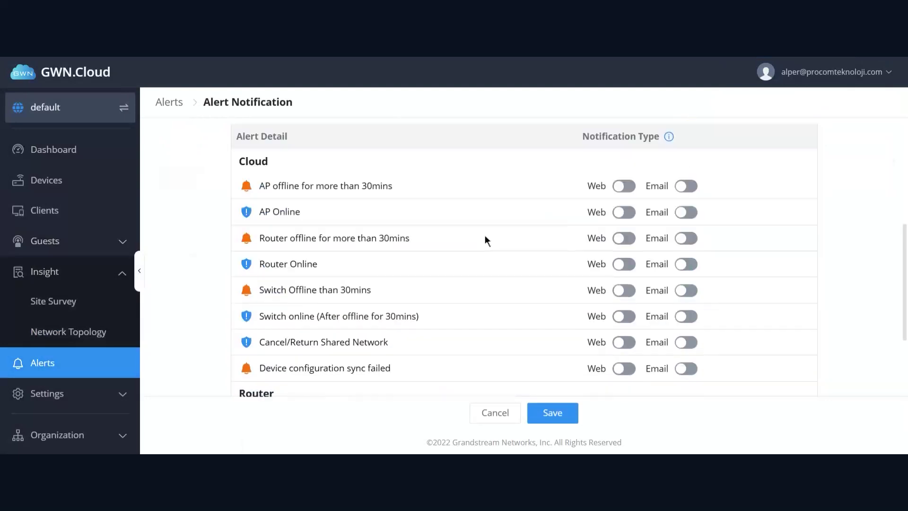
pyautogui.click(623, 186)
pyautogui.click(686, 186)
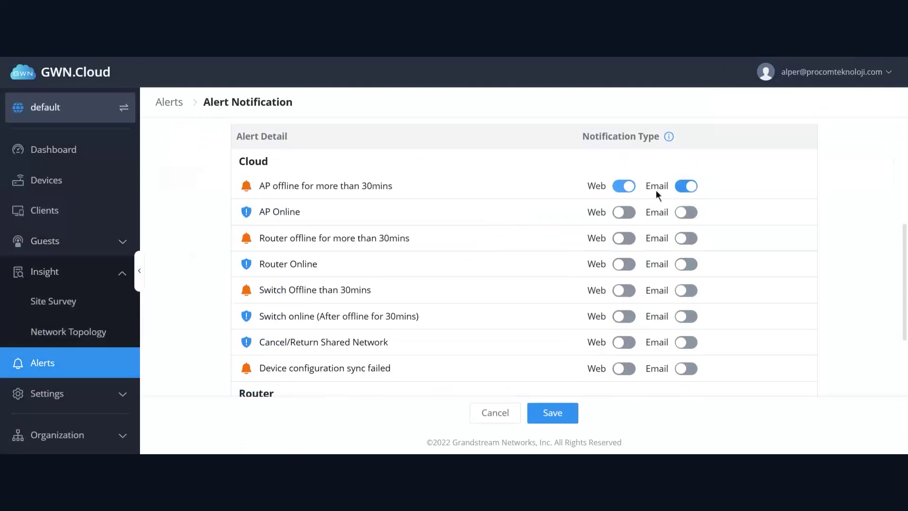
pyautogui.moveTo(395, 187); pyautogui.dragTo(254, 195)
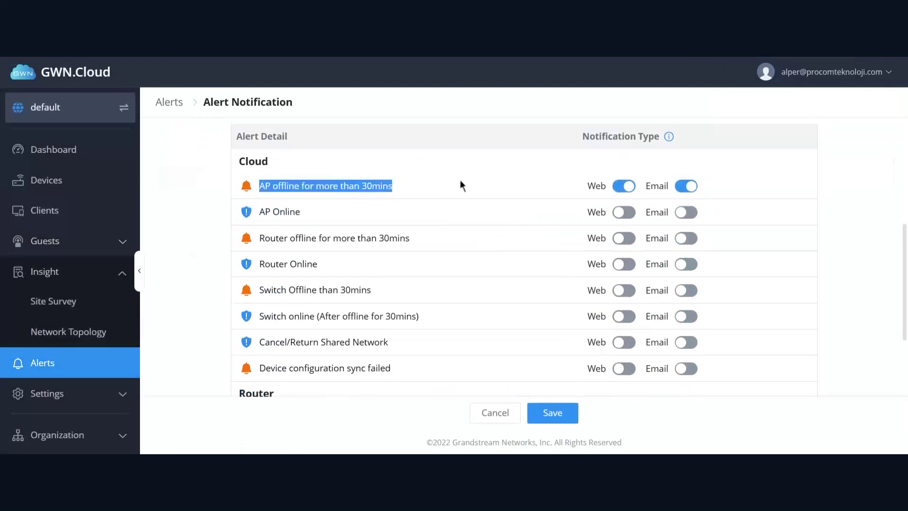
# - Save the alert notification settings and open the Wi-Fi settings page
pyautogui.click(548, 413)
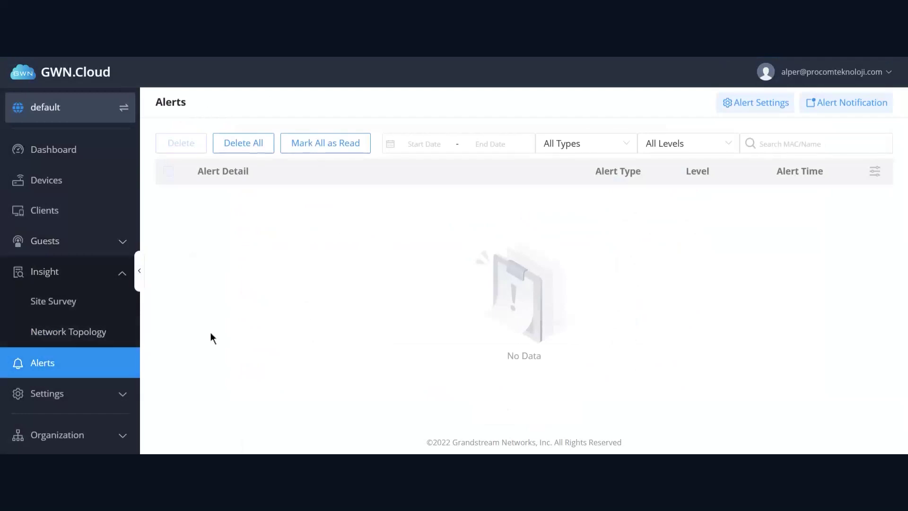
pyautogui.click(71, 395)
pyautogui.scroll(-3, 78, 340)
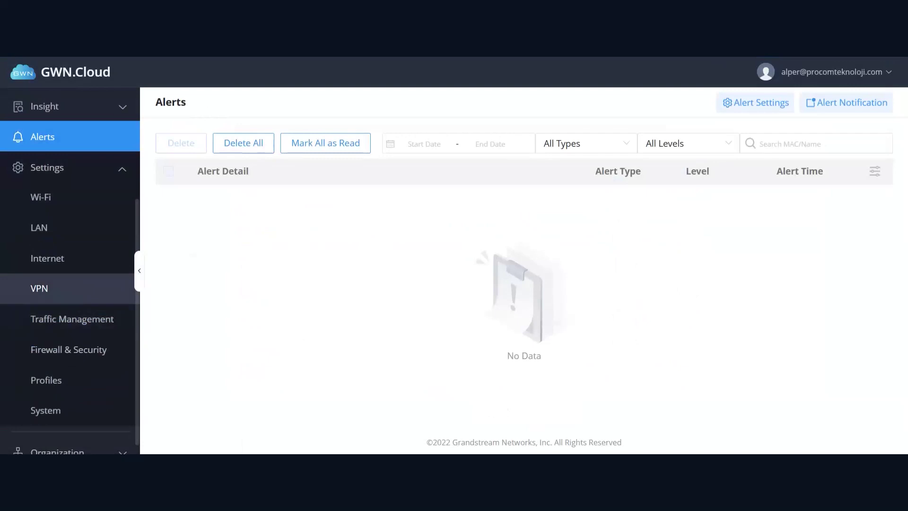
pyautogui.click(59, 205)
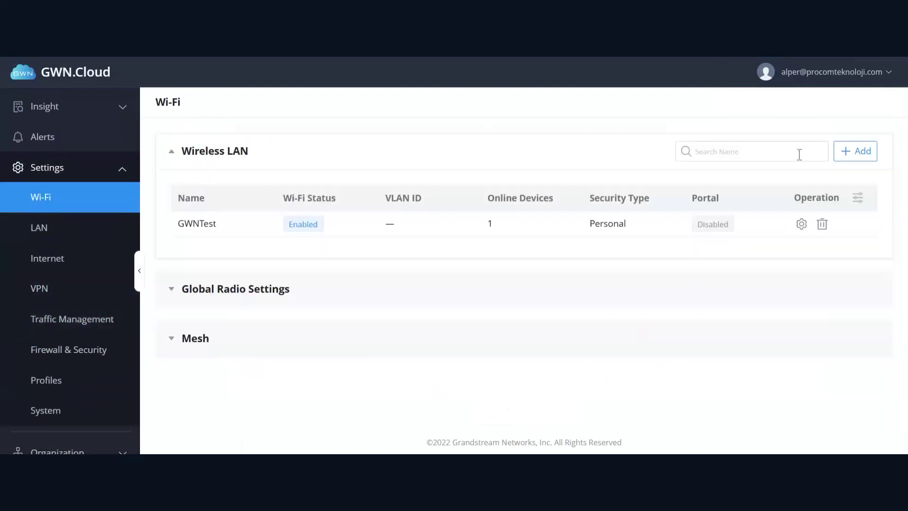
# - Start adding a wireless LAN and examine its Basic and Access Security options
pyautogui.click(853, 153)
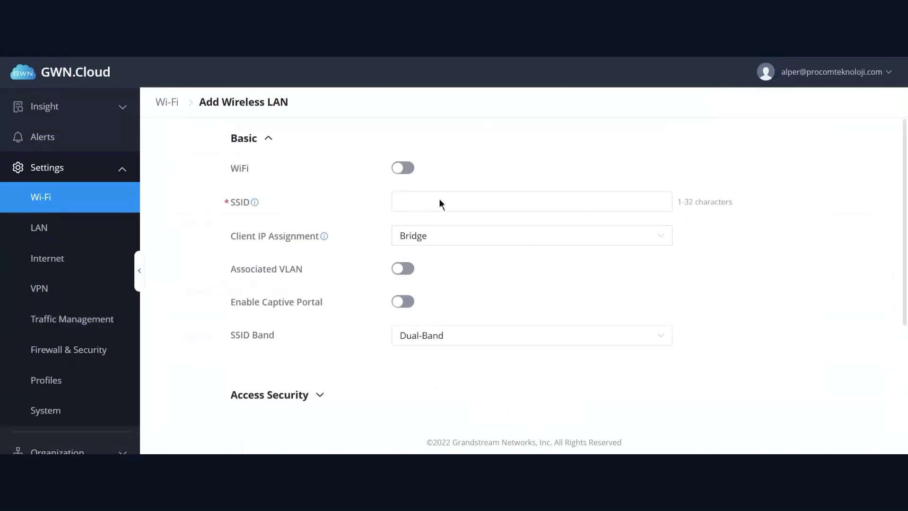
pyautogui.scroll(-2, 324, 340)
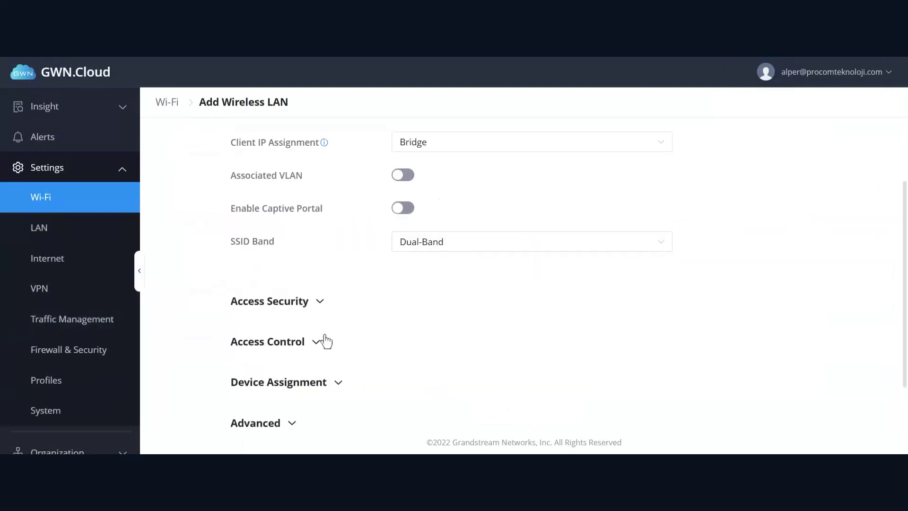
pyautogui.click(318, 302)
pyautogui.scroll(1, 342, 337)
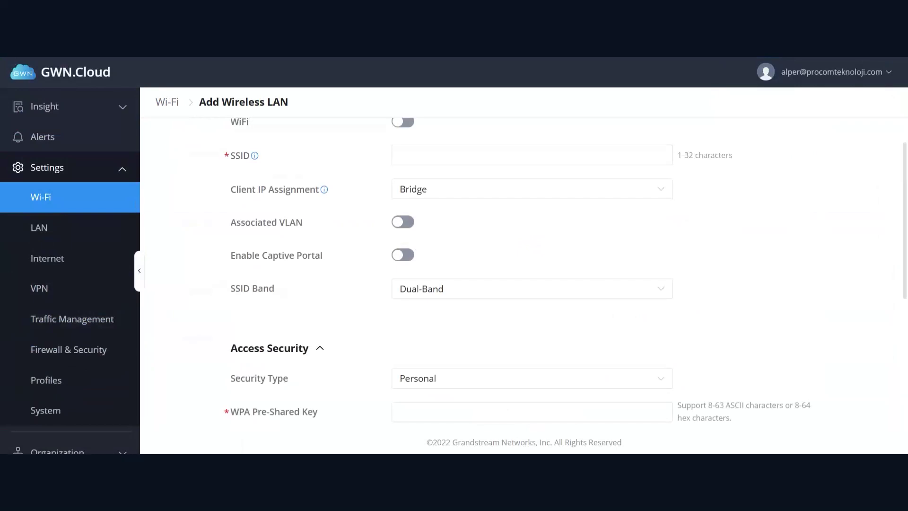
pyautogui.scroll(1, 290, 217)
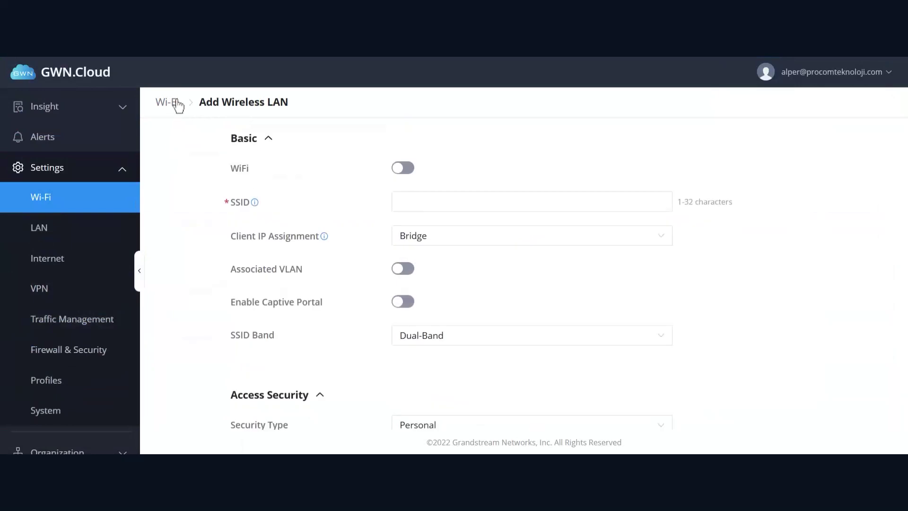
pyautogui.scroll(-4, 328, 228)
pyautogui.scroll(-3, 330, 242)
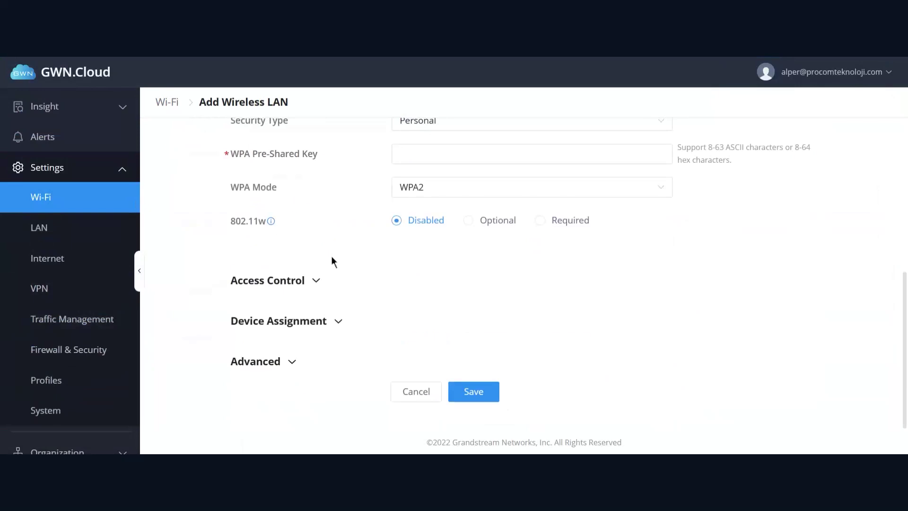
# - Review the Device Assignment list for the new wireless LAN and return to the Wi-Fi page without saving
pyautogui.click(294, 321)
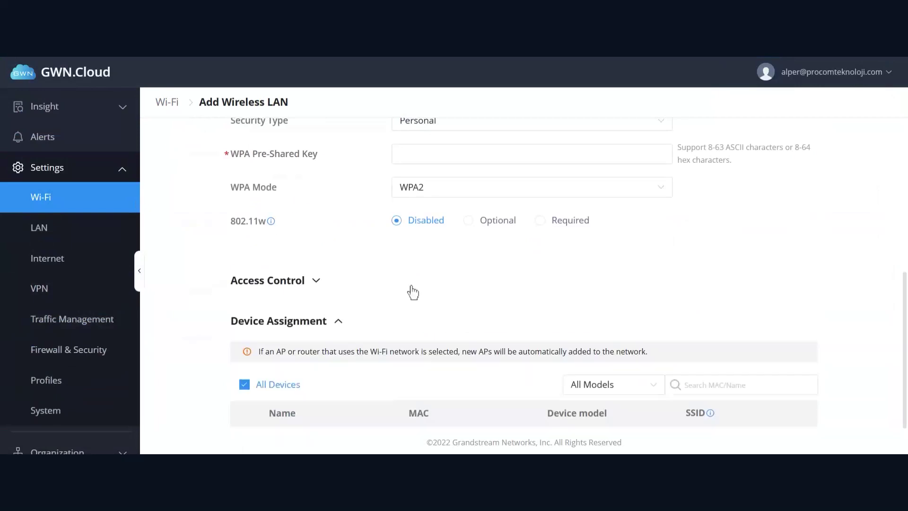
pyautogui.scroll(-3, 410, 290)
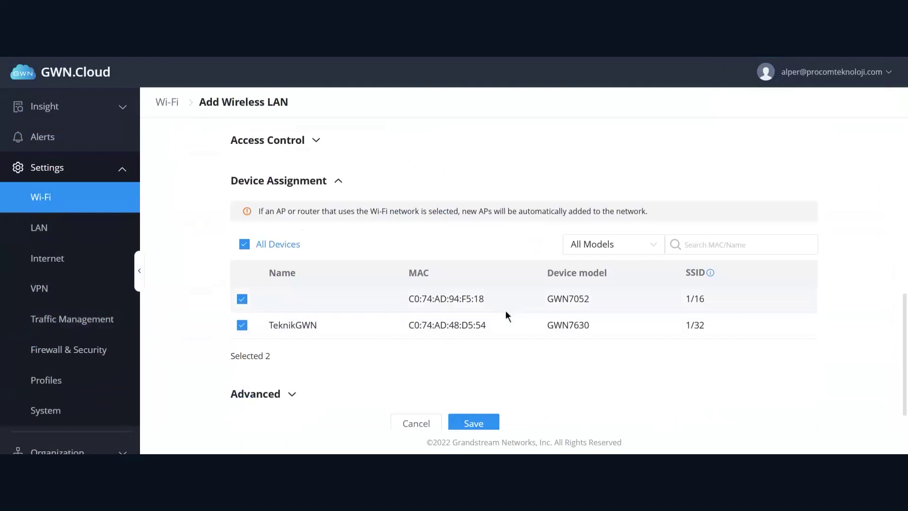
pyautogui.scroll(10, 426, 297)
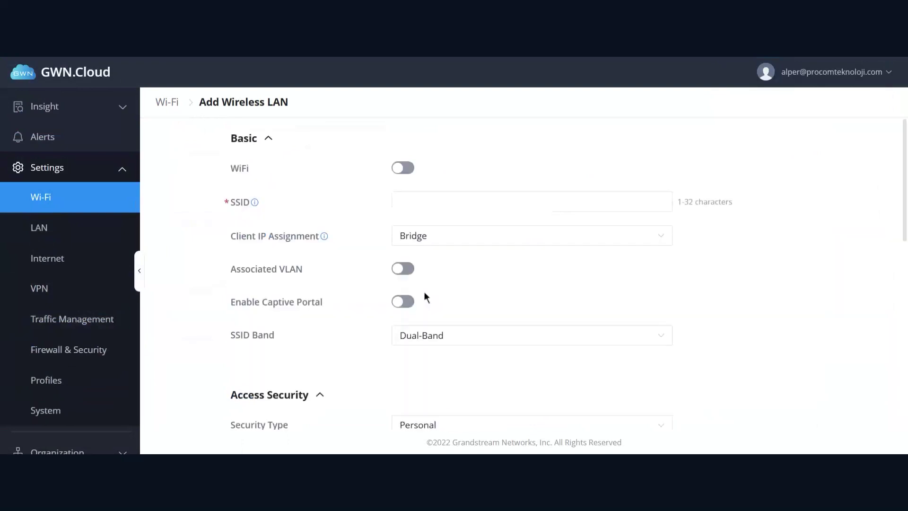
pyautogui.click(174, 105)
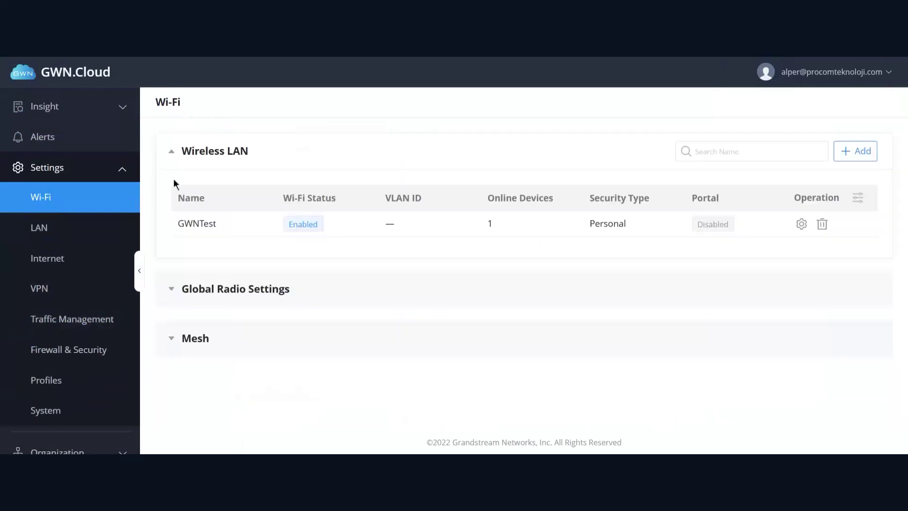
# - Expand the Mesh section of the Wi-Fi settings and review its options
pyautogui.click(202, 351)
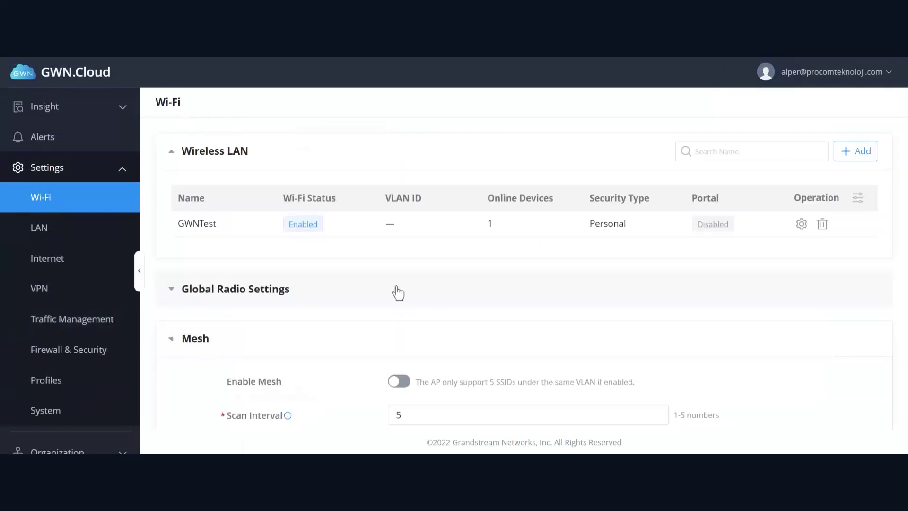
pyautogui.scroll(-1, 400, 291)
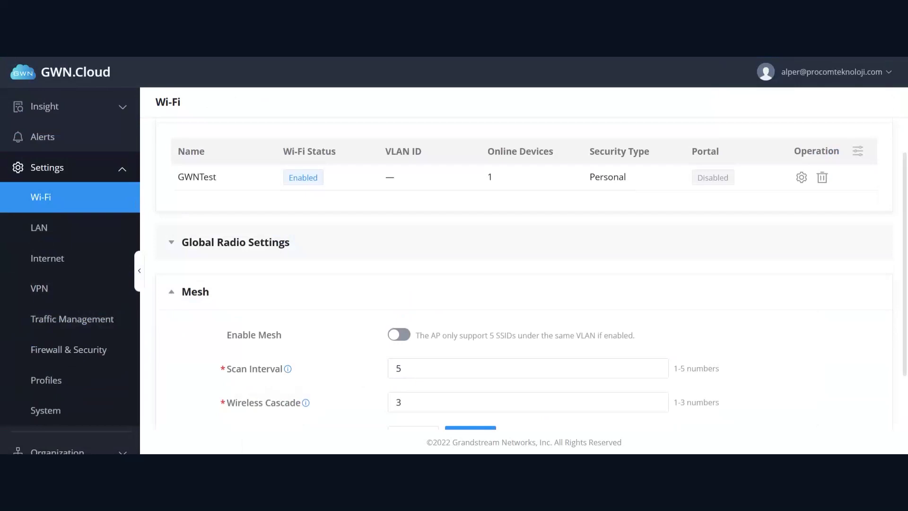
# - Start adding a LAN, turn on DHCP Service to review its fields, and return to the LAN list without saving
pyautogui.click(38, 229)
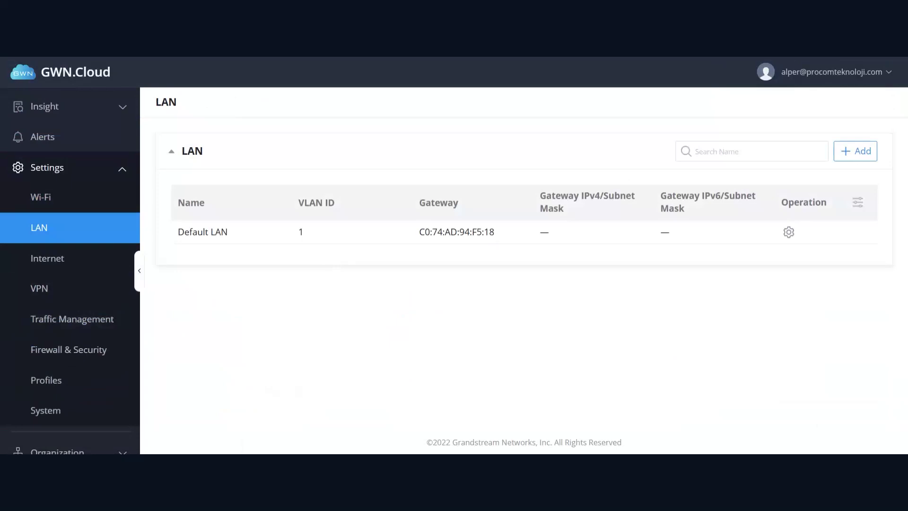
pyautogui.click(855, 152)
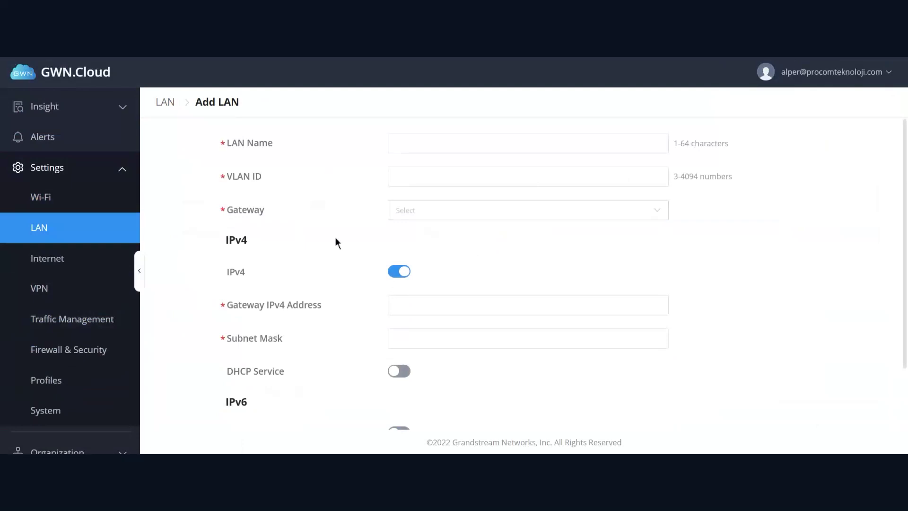
pyautogui.scroll(-2, 276, 315)
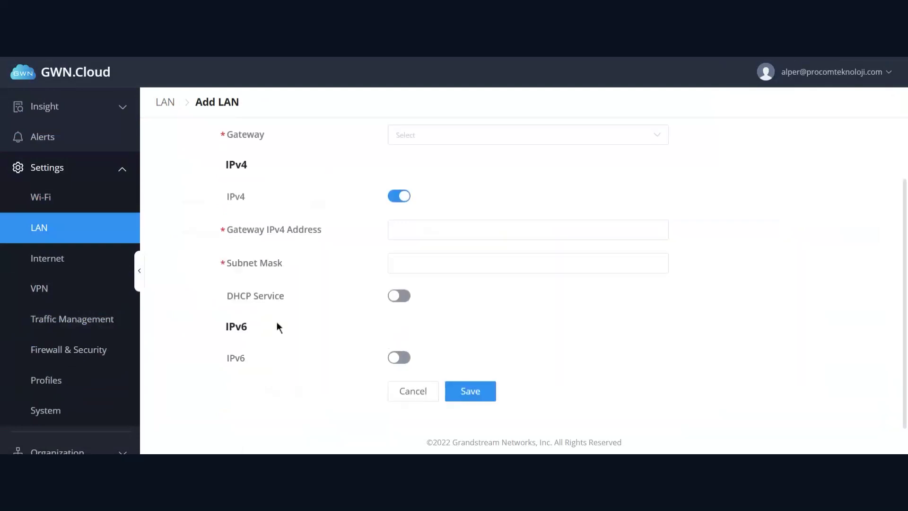
pyautogui.scroll(2, 297, 333)
pyautogui.click(399, 370)
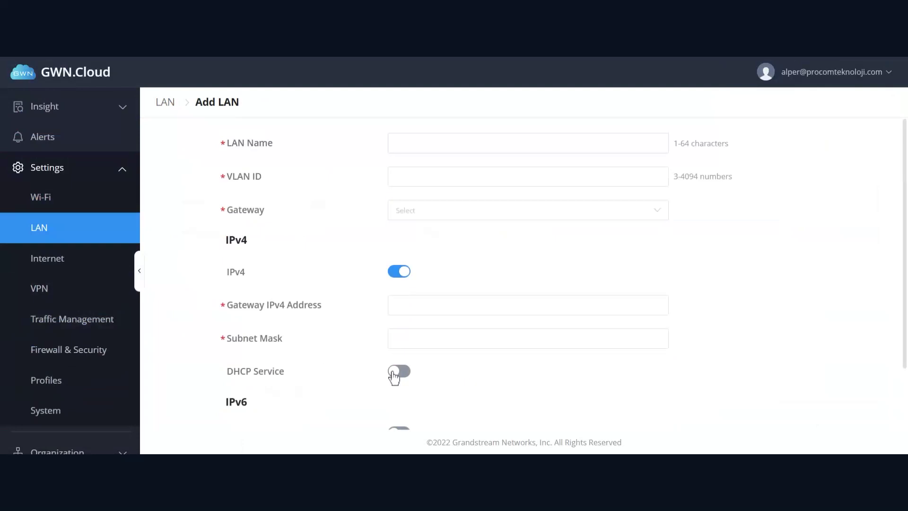
pyautogui.scroll(-1, 331, 333)
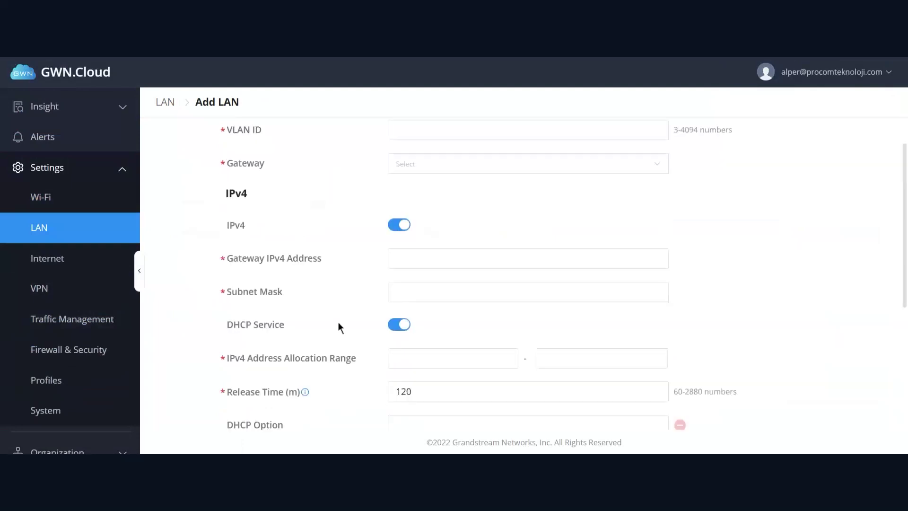
pyautogui.scroll(1, 338, 322)
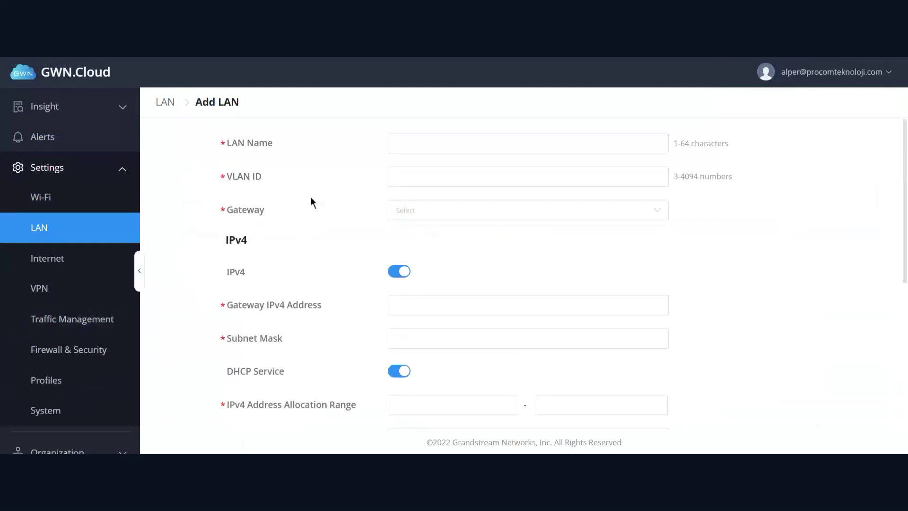
pyautogui.click(80, 232)
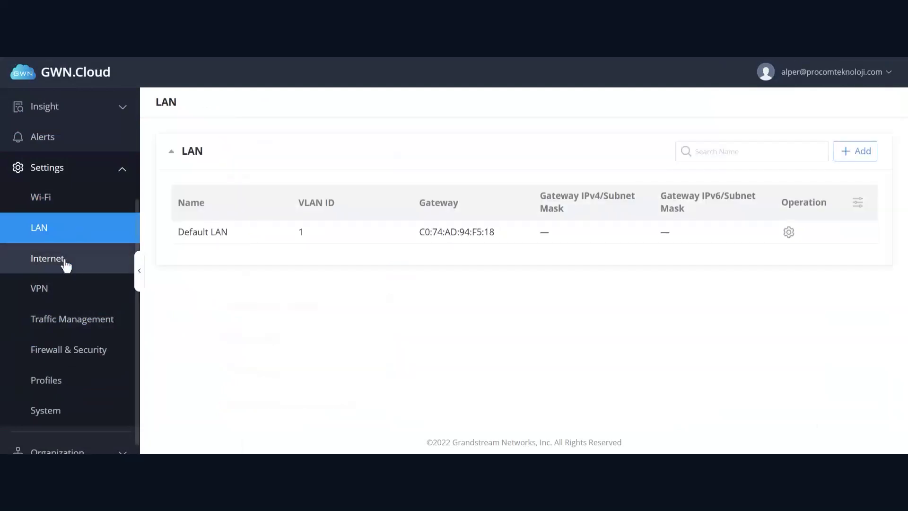
# - Review the WAN and Internet Source sections of the Internet settings
pyautogui.click(67, 258)
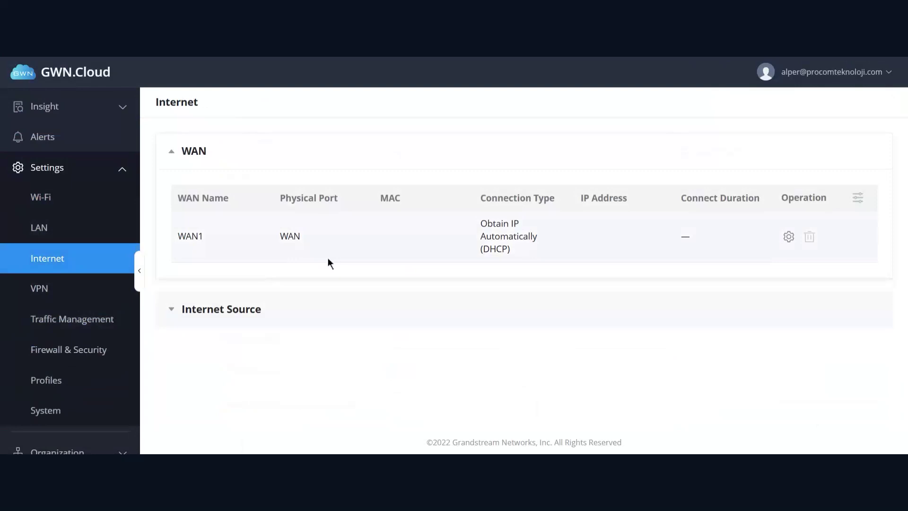
pyautogui.click(219, 312)
pyautogui.scroll(-1, 320, 293)
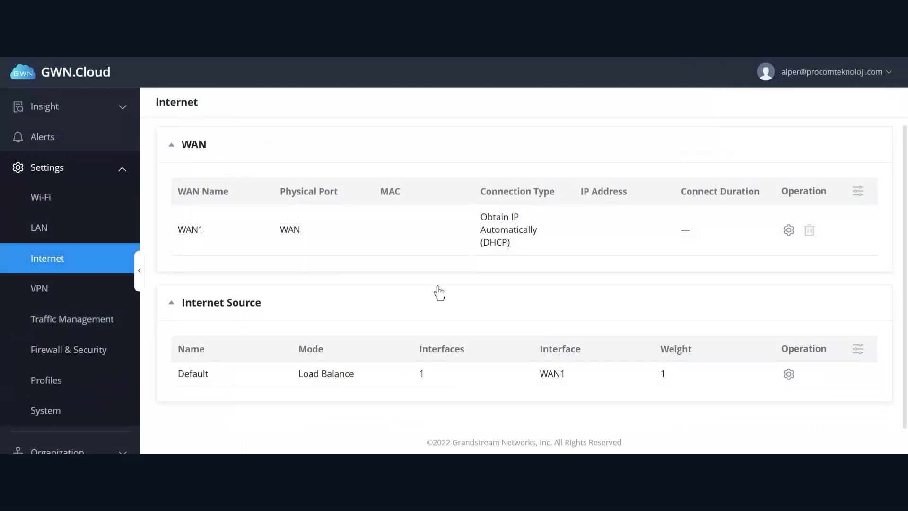
pyautogui.scroll(1, 440, 277)
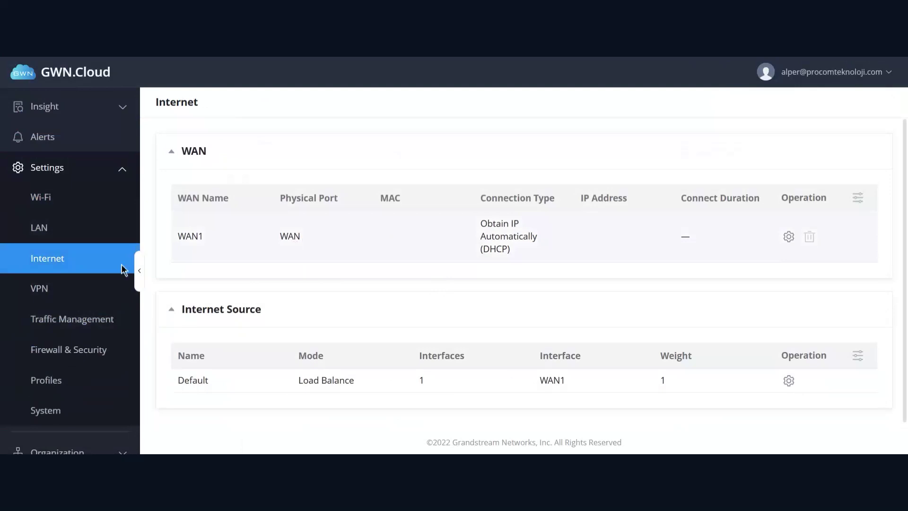
# - View the VPN settings page and the static routes under Traffic Management
pyautogui.click(91, 287)
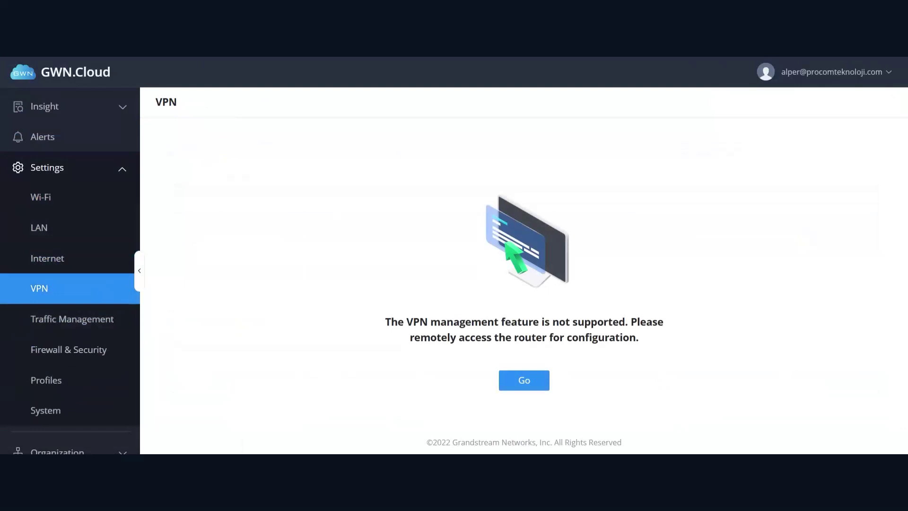
pyautogui.click(76, 325)
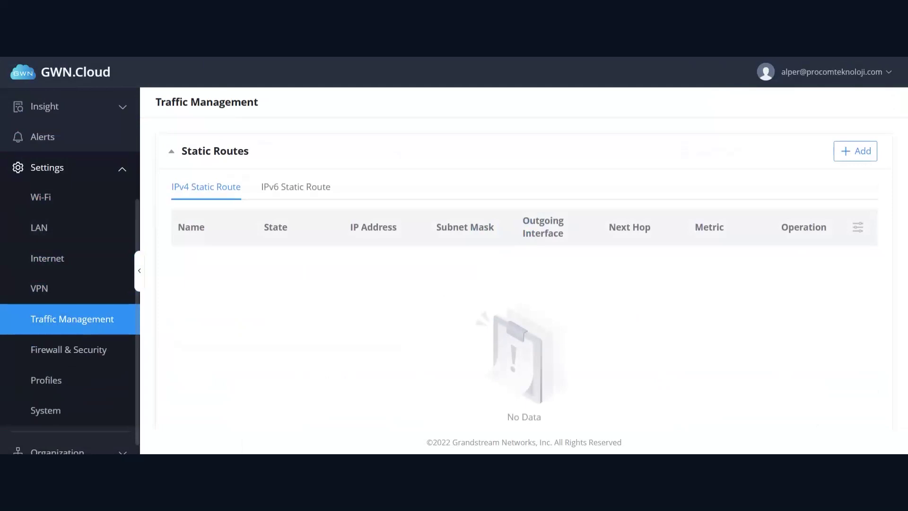
pyautogui.scroll(-2, 470, 291)
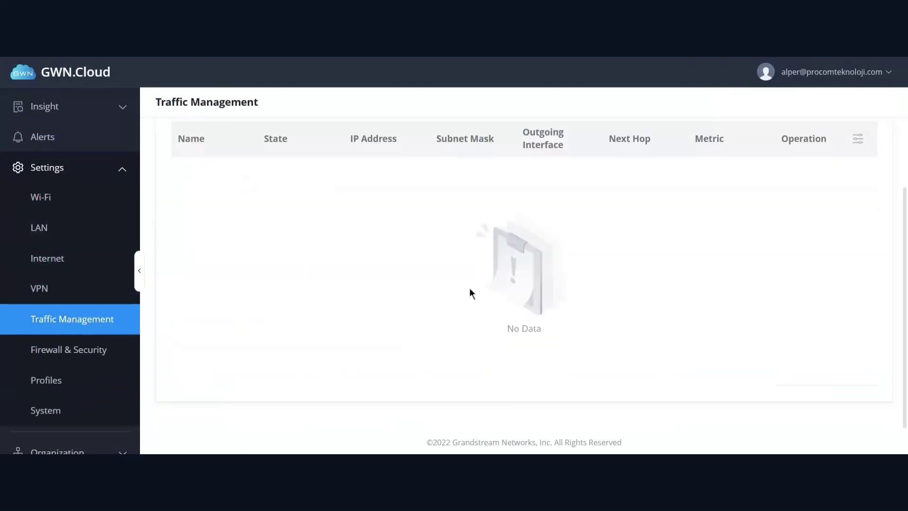
pyautogui.scroll(2, 470, 289)
# - Open the Firewall & Security settings, view Port Forwarding and Wired Firewall Rules, and collapse both sections
pyautogui.click(107, 348)
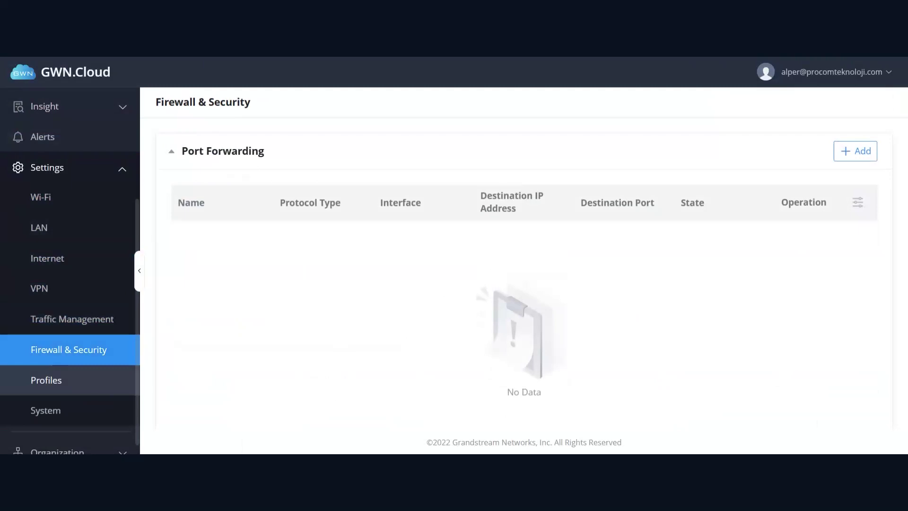
pyautogui.click(228, 161)
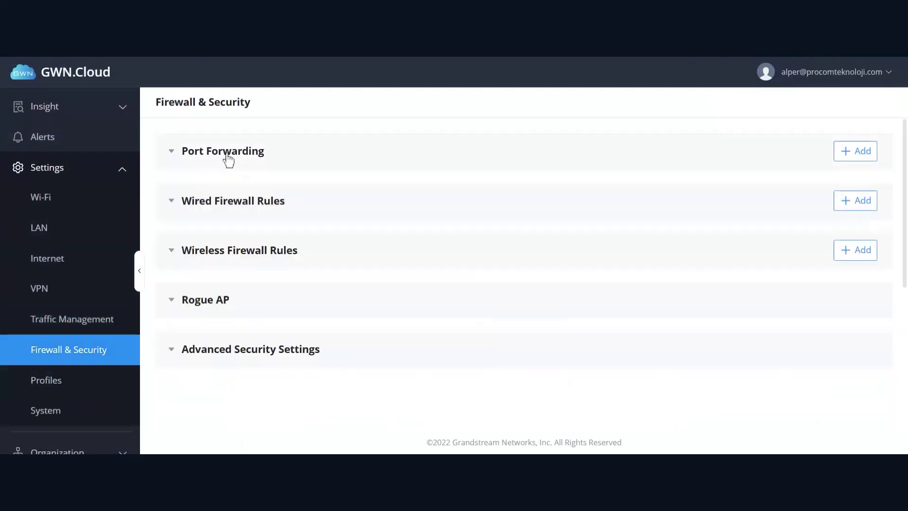
pyautogui.click(237, 209)
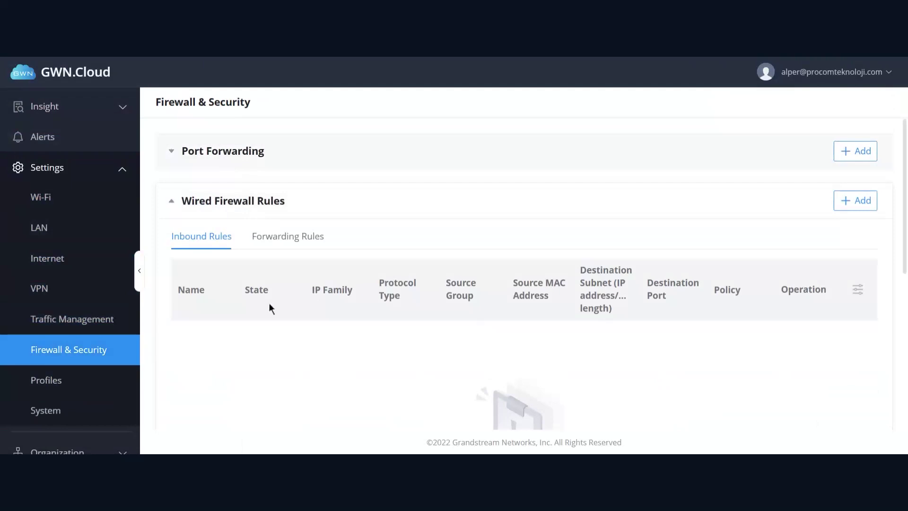
pyautogui.click(250, 208)
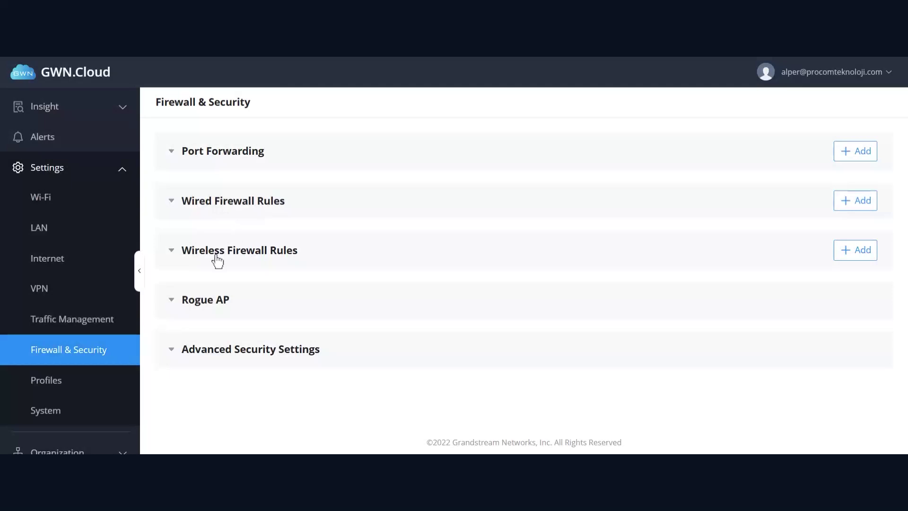
# - Review the Rogue AP options and set the Countermeasure Level to Disabled without saving
pyautogui.click(222, 300)
pyautogui.scroll(-1, 361, 314)
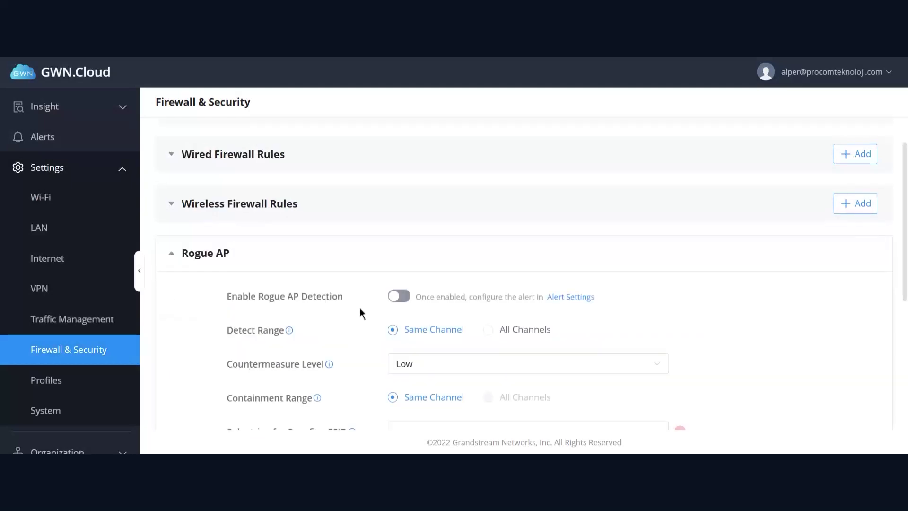
pyautogui.scroll(-1, 360, 312)
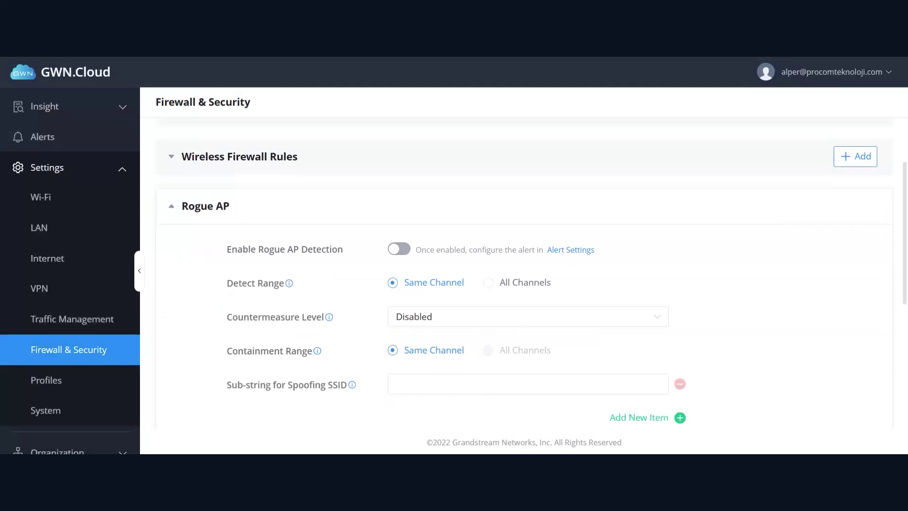
# - Expand Advanced Security Settings and review the ALG options for the SIP and PTSP protocols
pyautogui.click(249, 228)
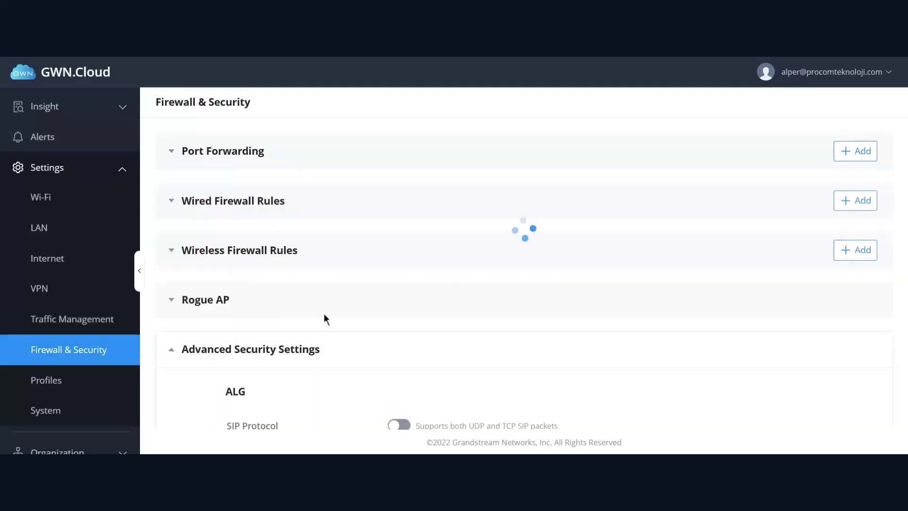
pyautogui.scroll(-2, 326, 316)
pyautogui.scroll(-1, 329, 317)
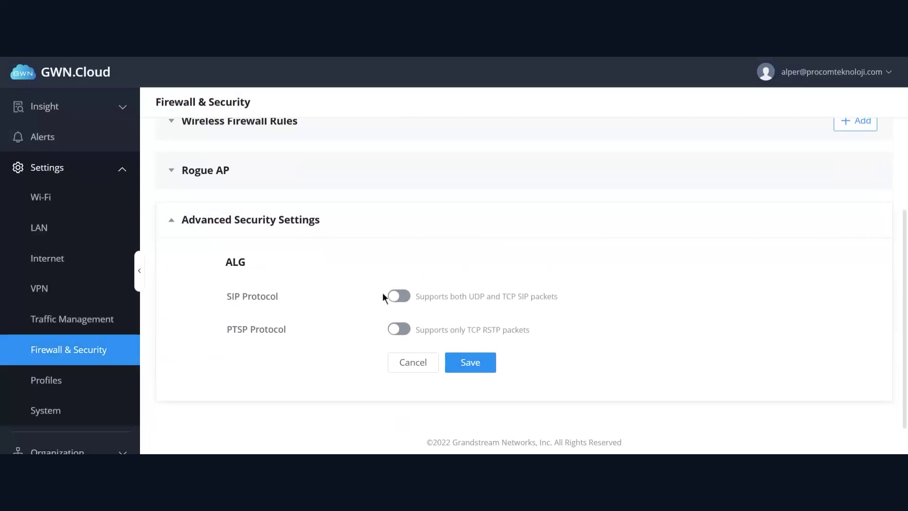
# - Switch on the SIP and PTSP protocol ALG options to view their listening port fields, and switch both off again without saving
pyautogui.click(399, 296)
pyautogui.click(398, 296)
pyautogui.click(400, 297)
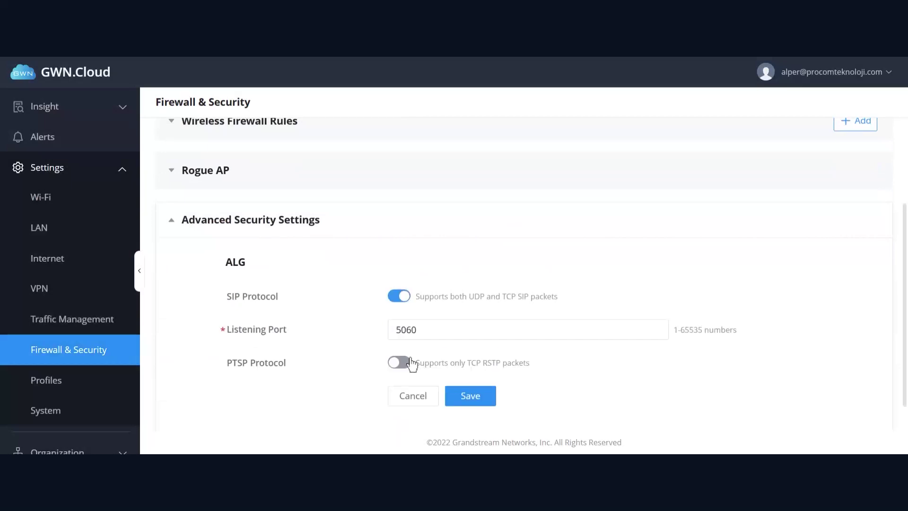
pyautogui.moveTo(419, 333); pyautogui.dragTo(389, 333)
pyautogui.click(420, 331)
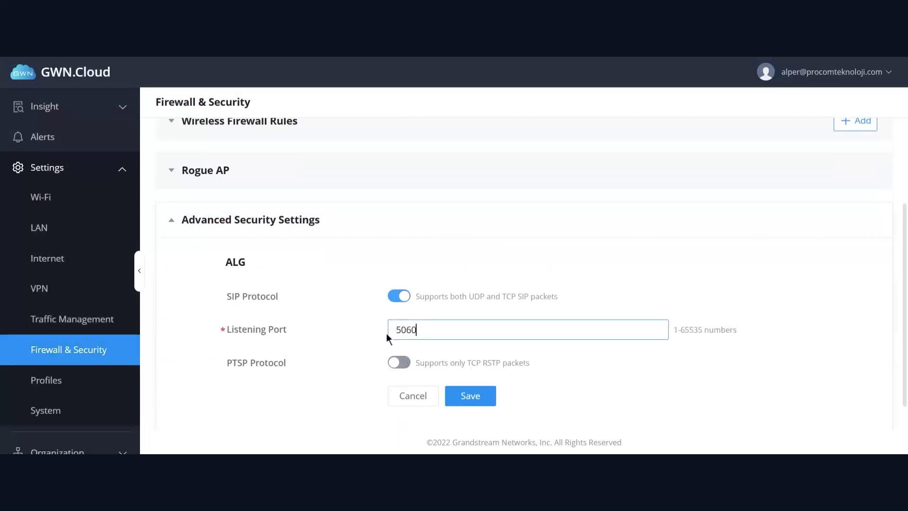
pyautogui.click(398, 365)
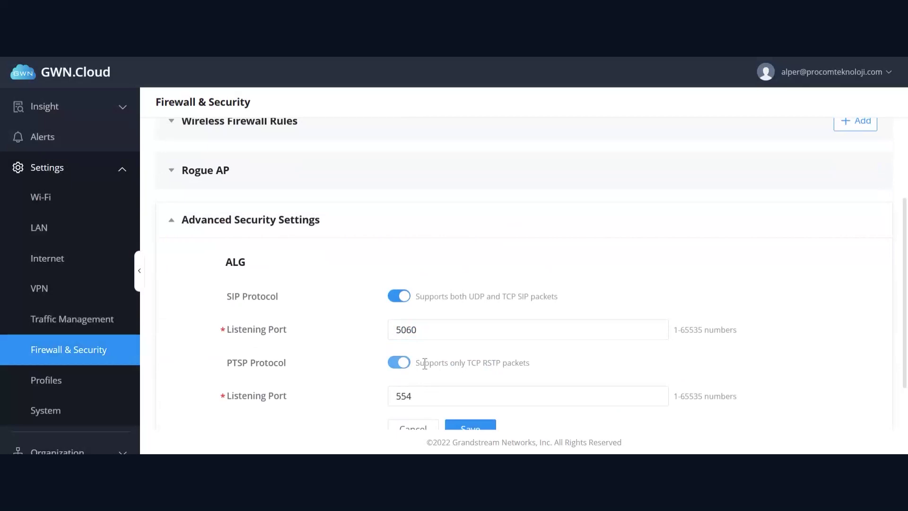
pyautogui.scroll(-1, 454, 364)
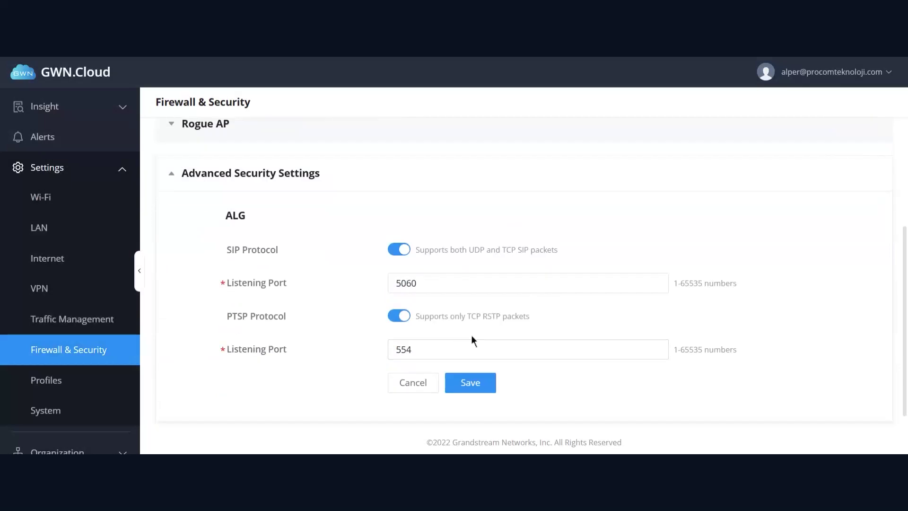
pyautogui.click(397, 317)
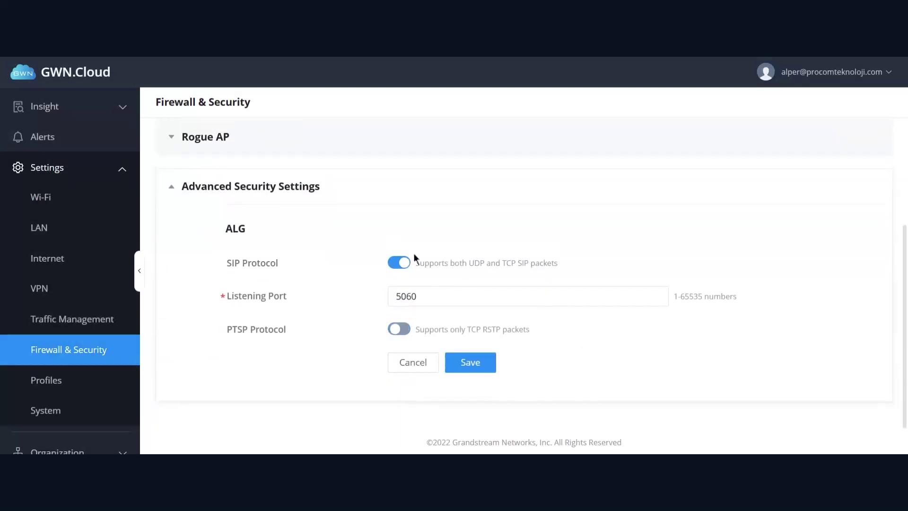
pyautogui.click(408, 262)
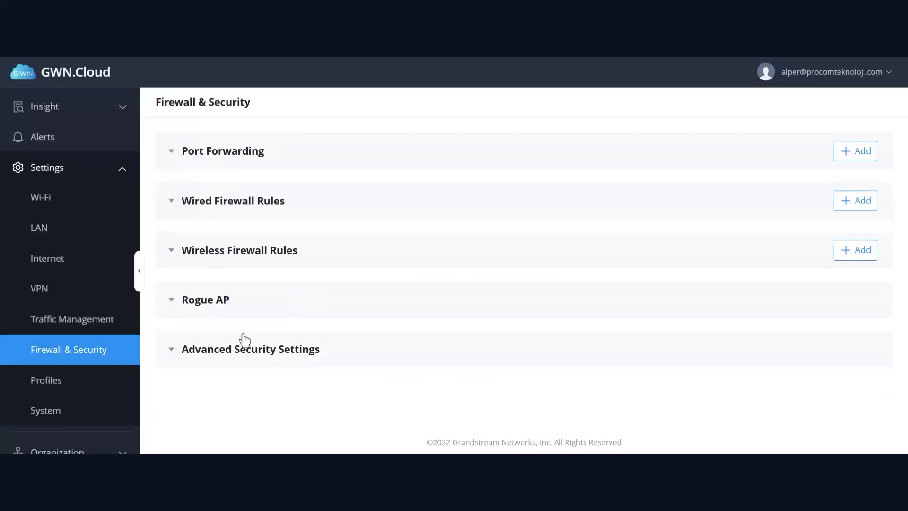
# - Open the Profiles settings, review the form for adding a portal policy, and return to Profiles without adding one
pyautogui.click(96, 381)
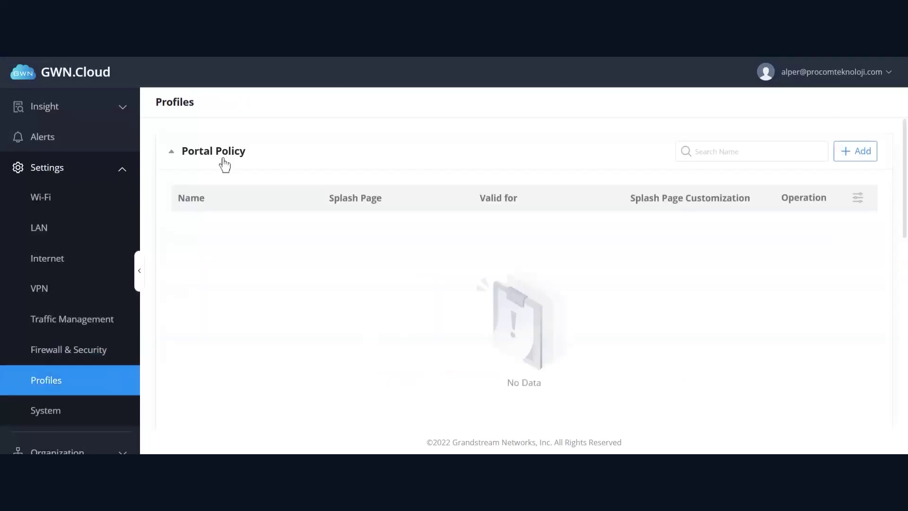
pyautogui.click(224, 160)
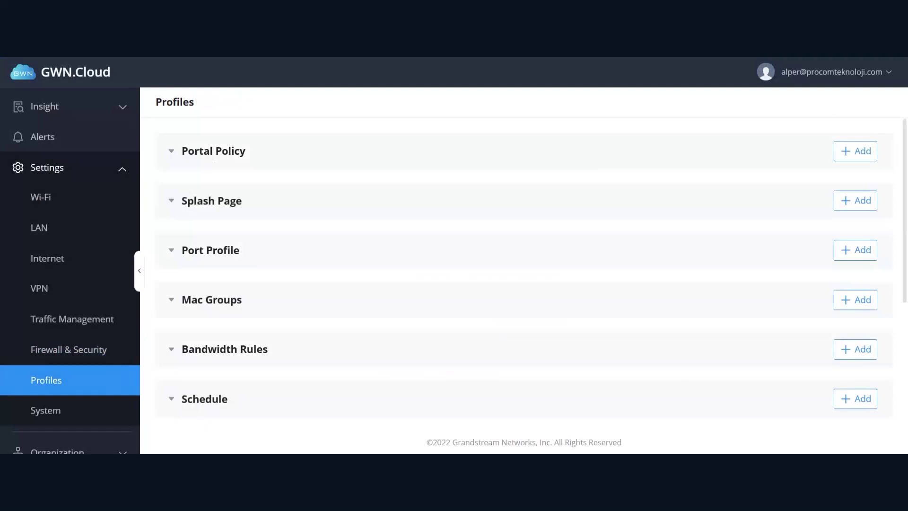
pyautogui.click(200, 156)
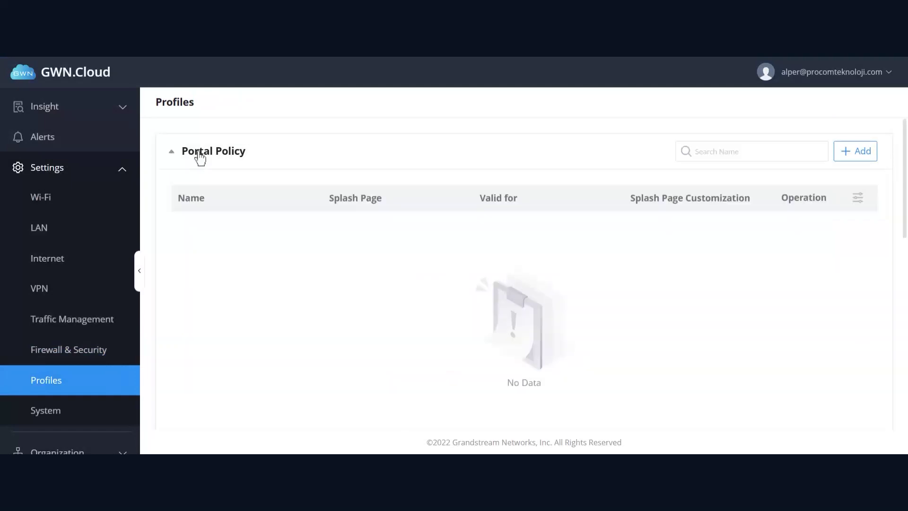
pyautogui.click(840, 160)
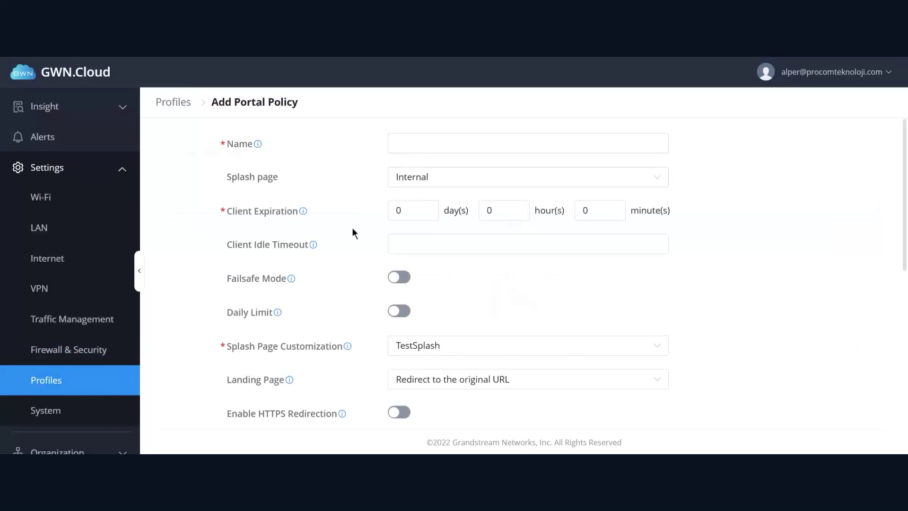
pyautogui.scroll(-1, 353, 231)
pyautogui.scroll(1, 336, 231)
pyautogui.click(182, 107)
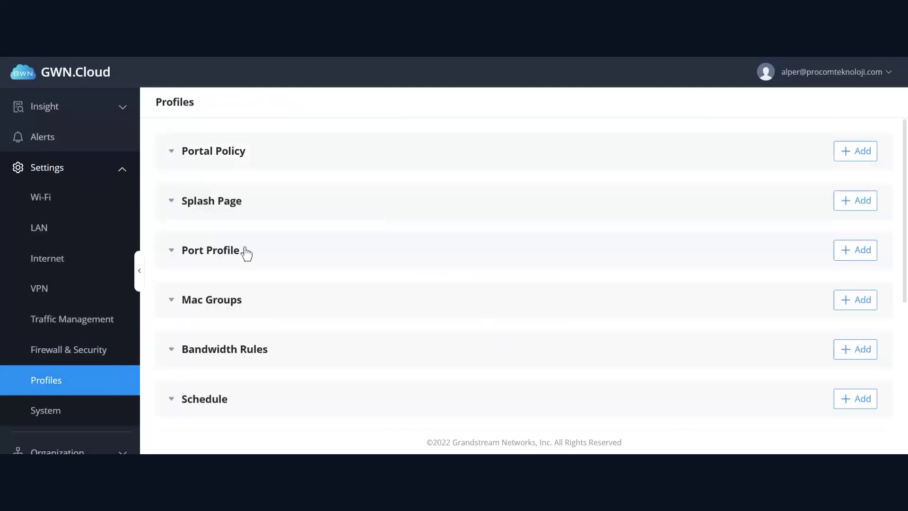
# - Open a new splash page under the Splash Page profiles and review its basic components, logging components and page layout
pyautogui.click(230, 216)
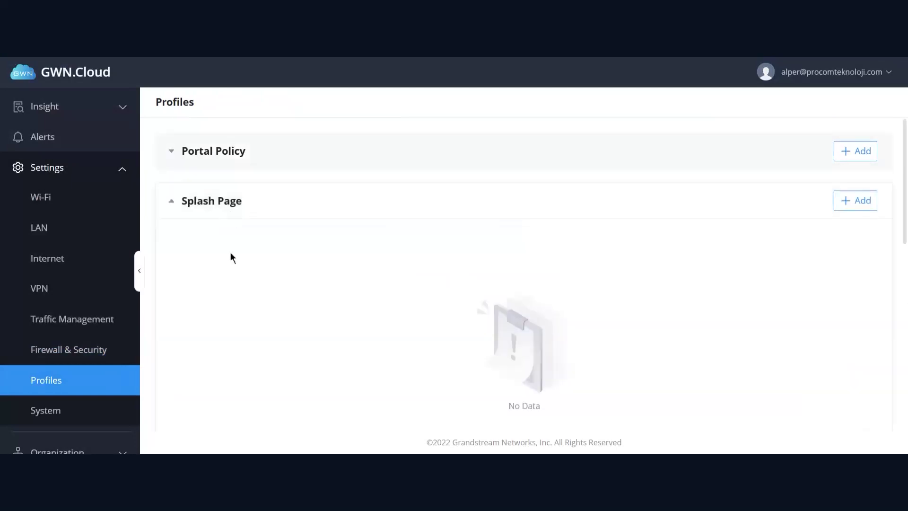
pyautogui.click(860, 203)
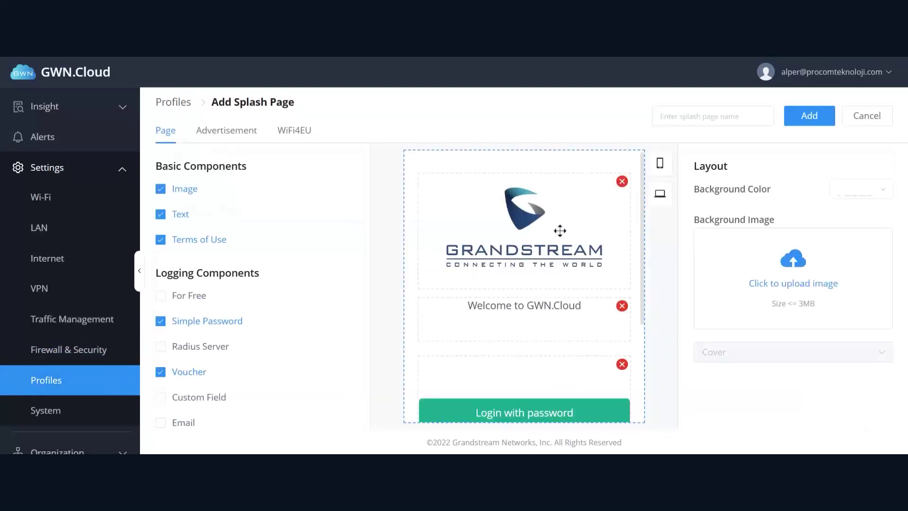
pyautogui.scroll(-2, 553, 233)
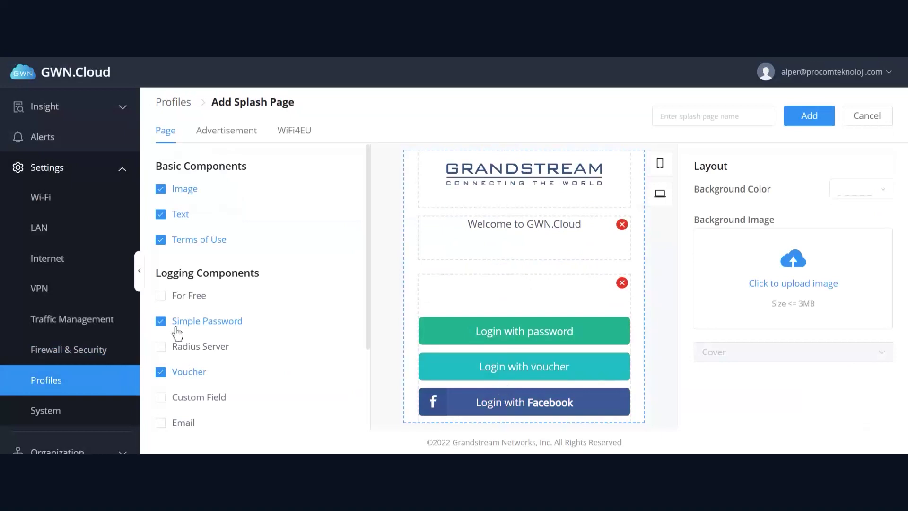
pyautogui.scroll(1, 516, 329)
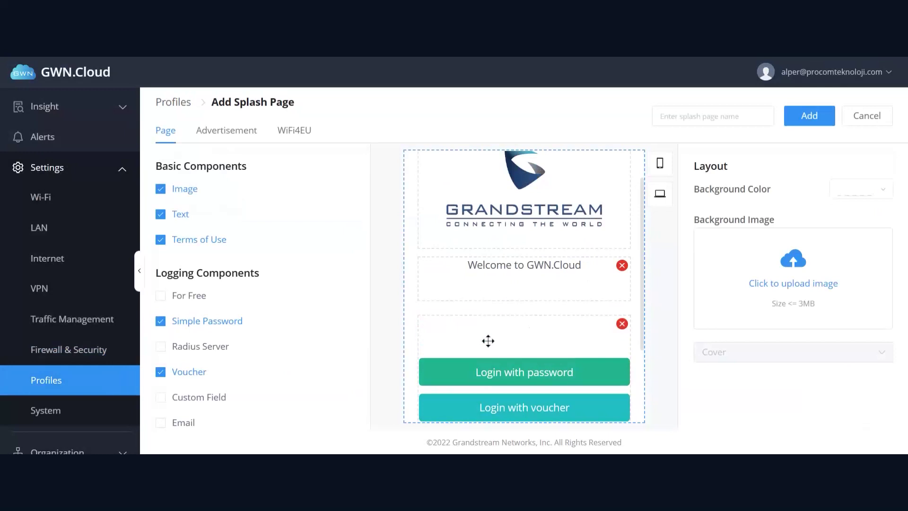
pyautogui.scroll(-2, 525, 369)
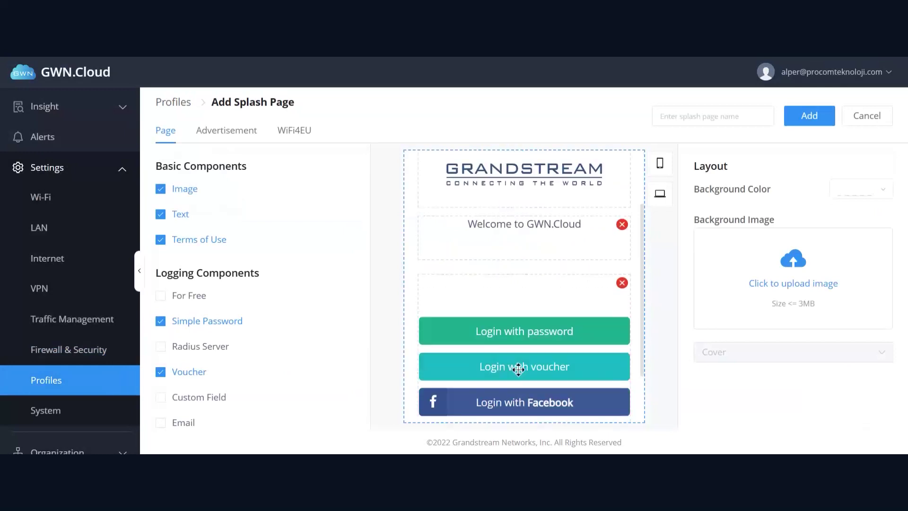
pyautogui.scroll(2, 532, 343)
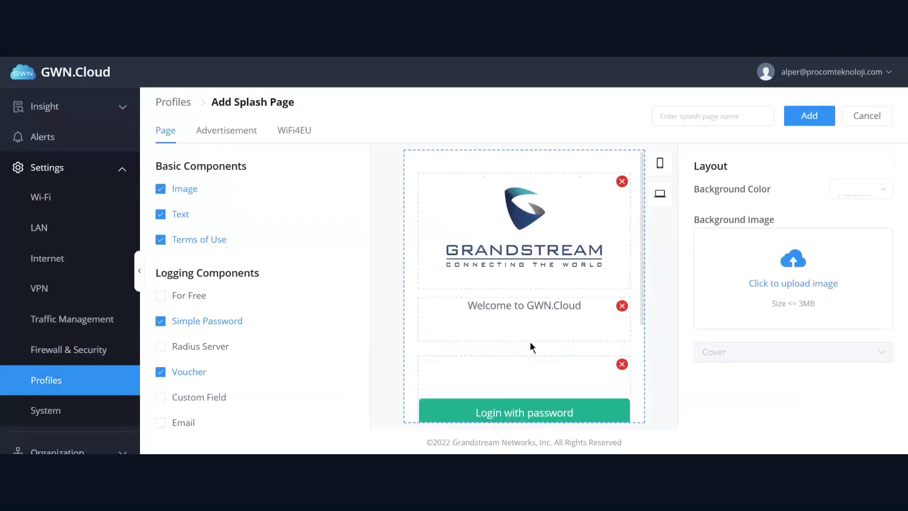
# - Preview the splash page on phone and laptop, including the password login screen, and return to Profiles without adding it
pyautogui.click(660, 165)
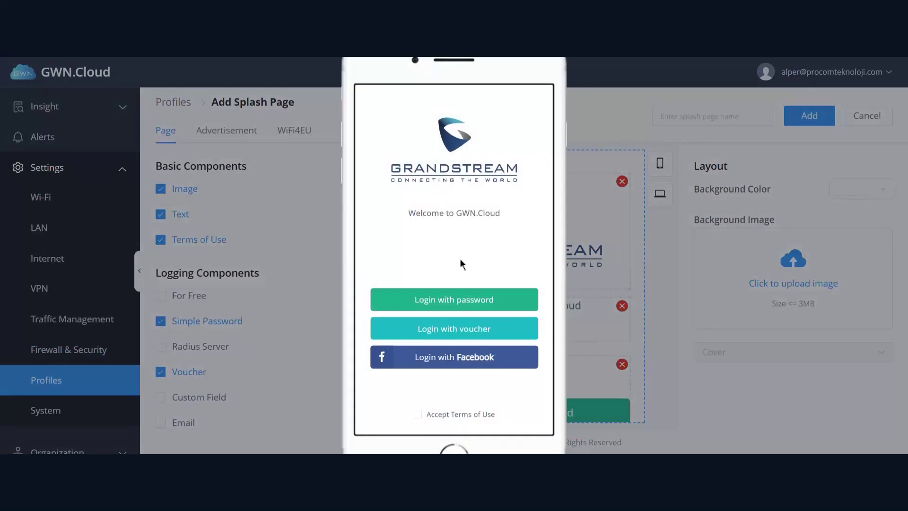
pyautogui.click(669, 310)
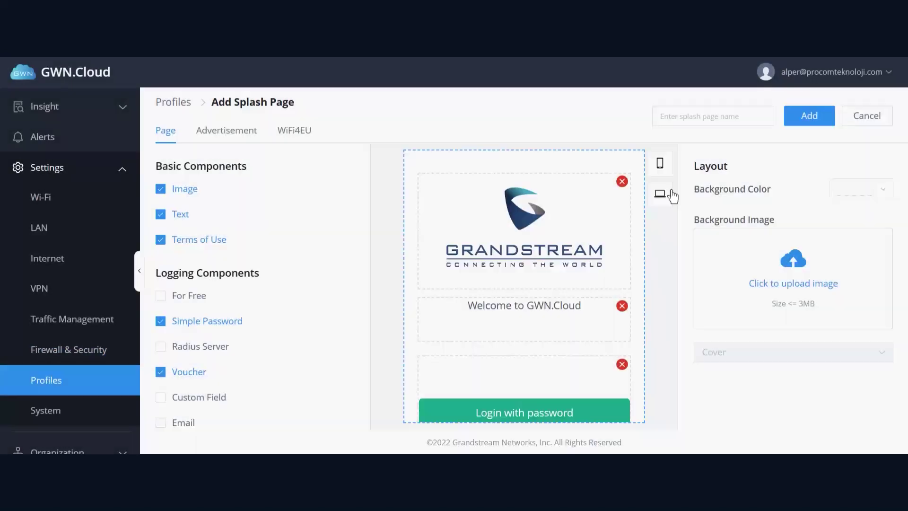
pyautogui.click(667, 194)
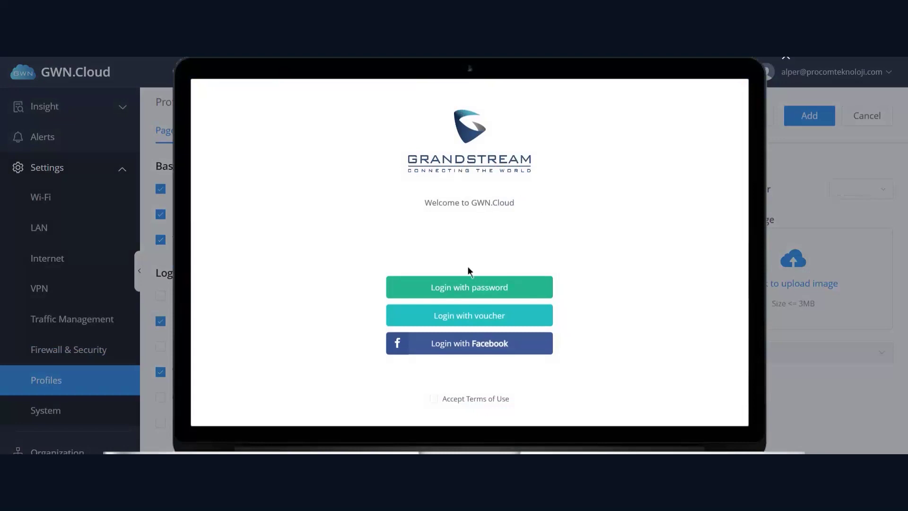
pyautogui.click(482, 289)
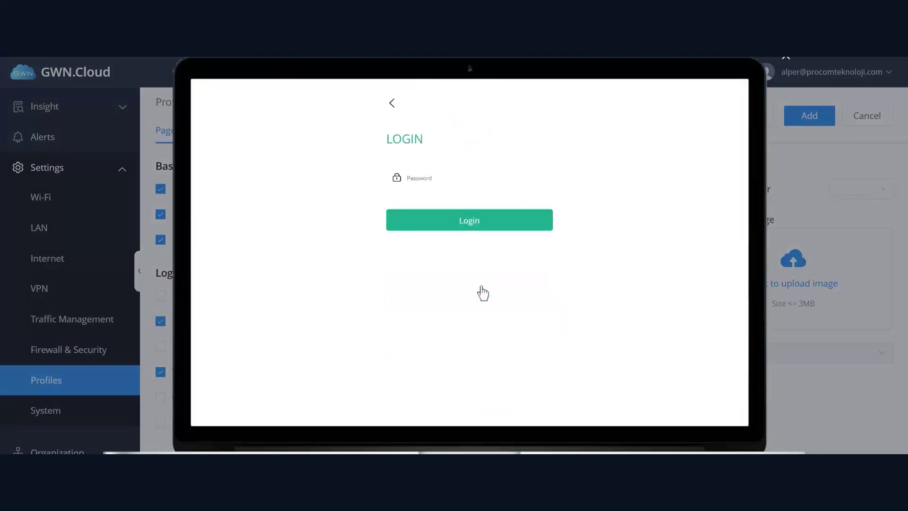
pyautogui.click(432, 175)
pyautogui.click(392, 103)
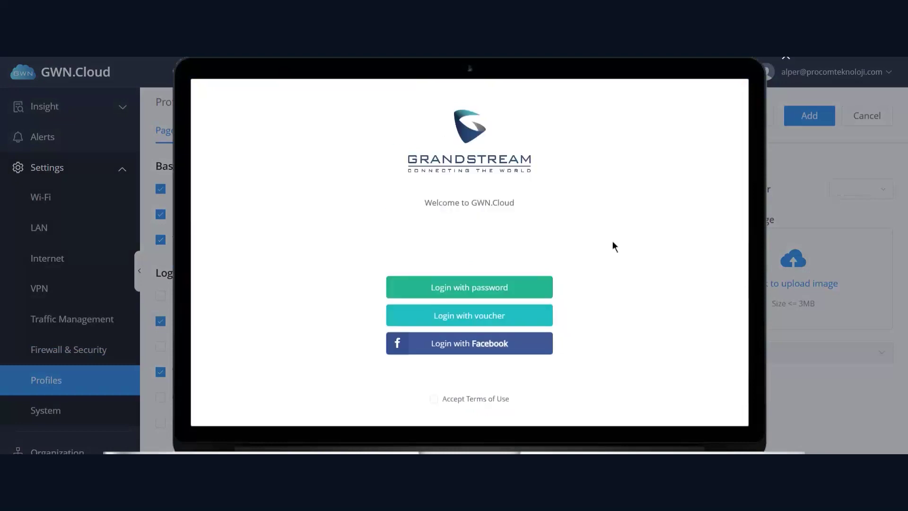
pyautogui.click(870, 365)
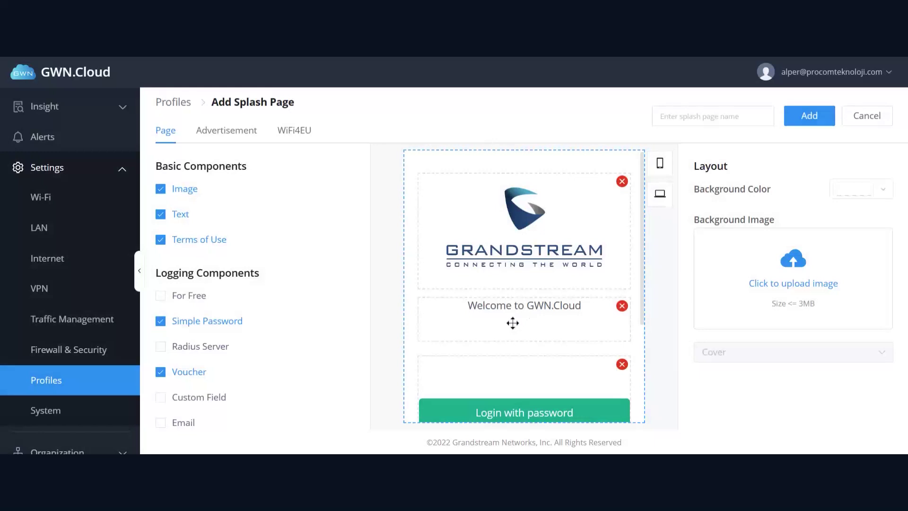
pyautogui.scroll(-3, 525, 336)
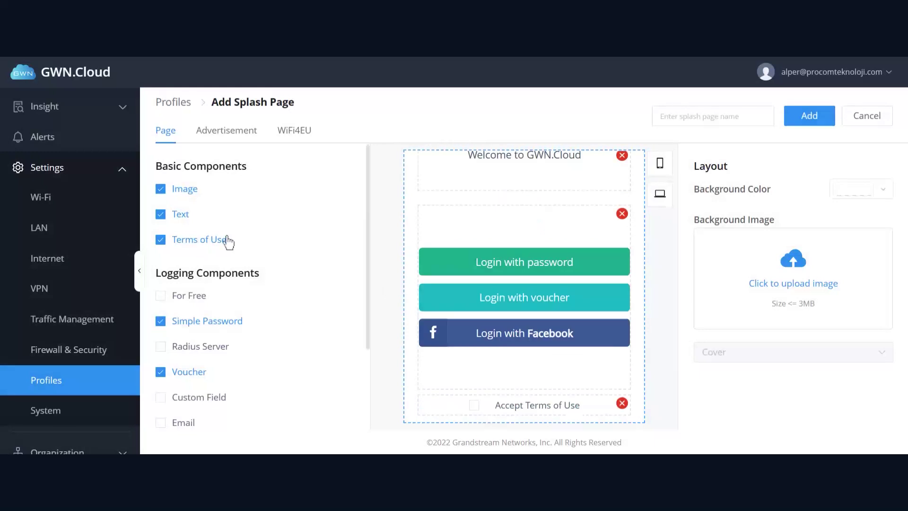
pyautogui.click(176, 101)
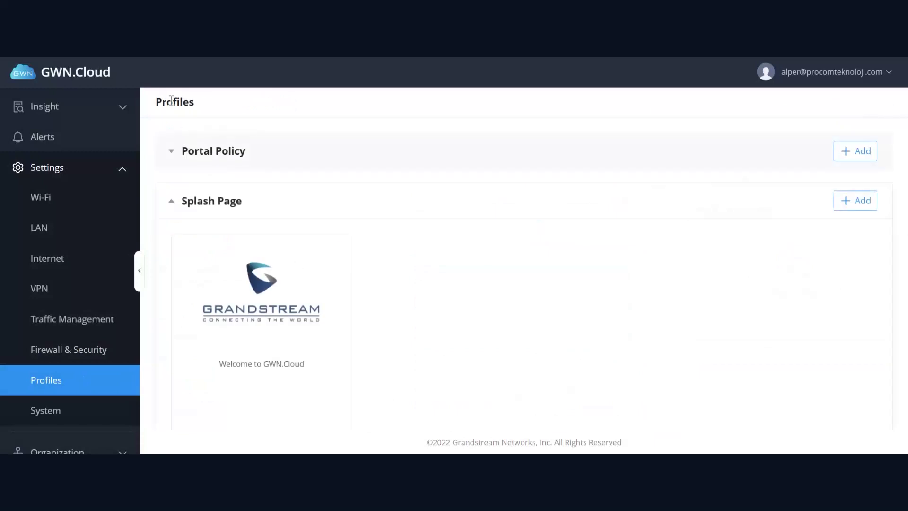
# - Collapse the Splash Page section and view the Port Profile and Mac Groups lists, collapsing each one
pyautogui.click(217, 209)
pyautogui.click(302, 252)
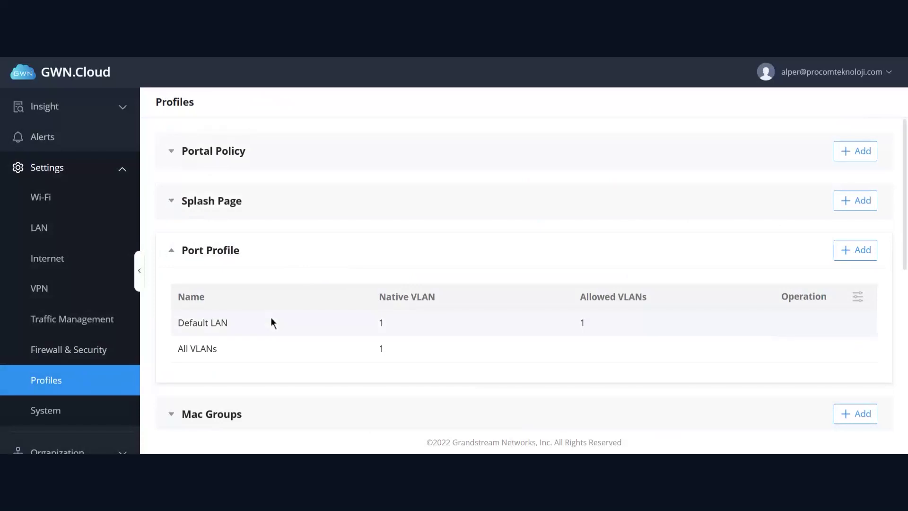
pyautogui.click(245, 257)
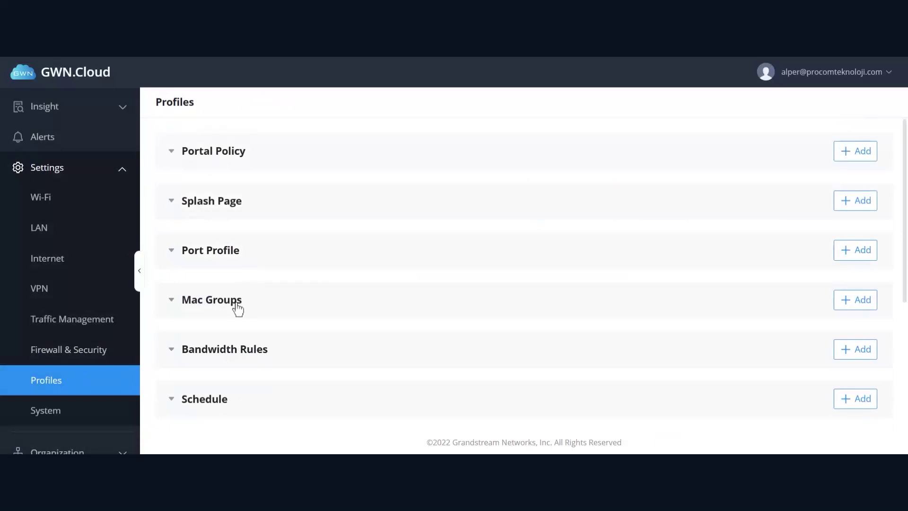
pyautogui.click(236, 307)
pyautogui.scroll(-2, 330, 326)
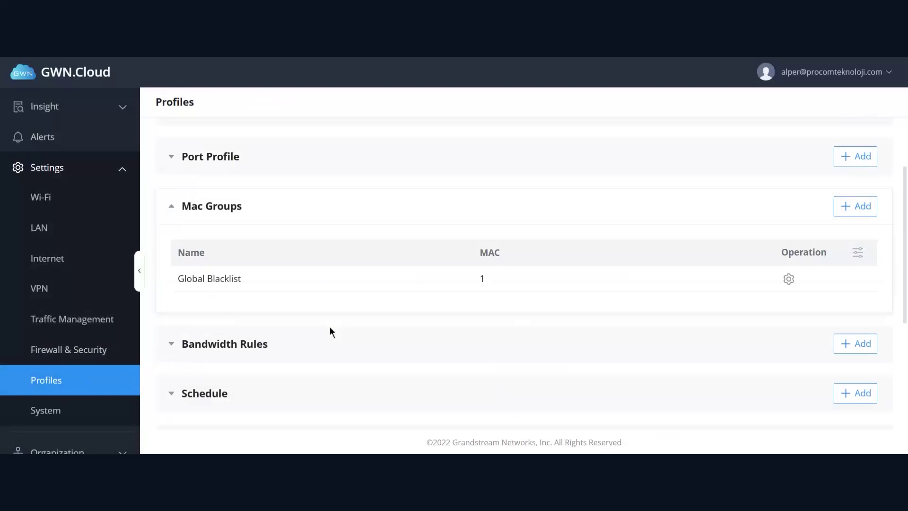
pyautogui.click(216, 211)
# - View the Bandwidth Rules and Schedule profile lists and collapse both sections
pyautogui.click(232, 263)
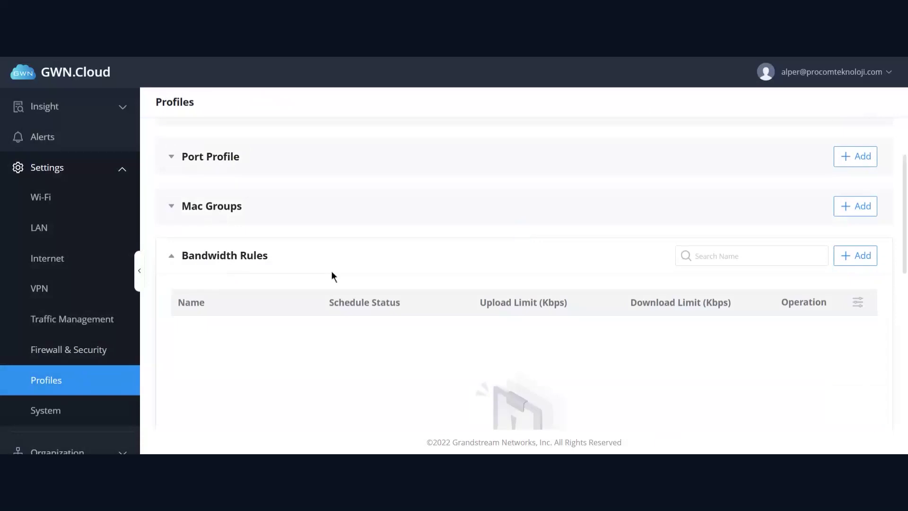
pyautogui.scroll(-2, 333, 274)
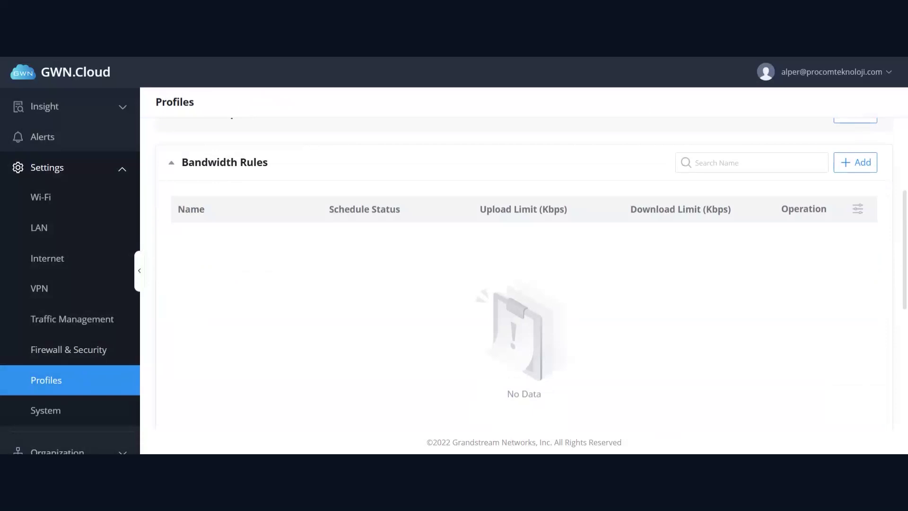
pyautogui.click(261, 162)
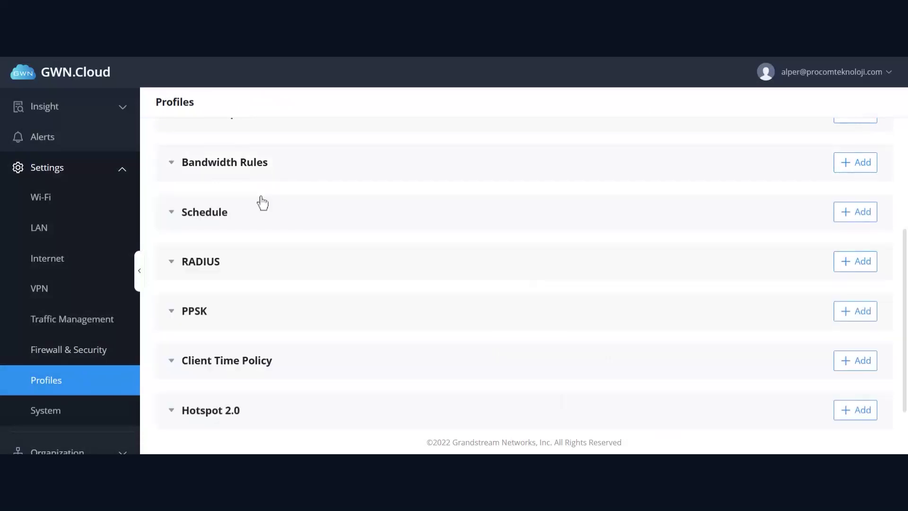
pyautogui.click(249, 222)
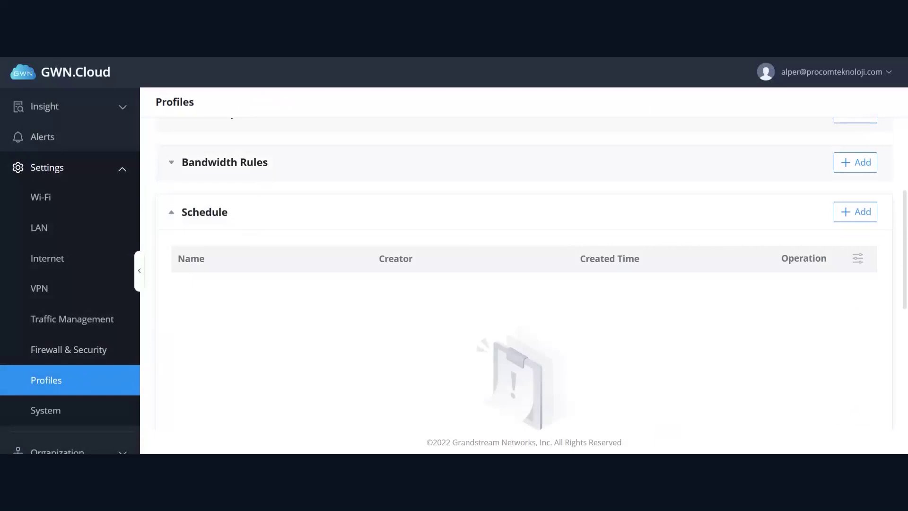
pyautogui.click(230, 217)
# - View the RADIUS profile list and collapse its section
pyautogui.click(234, 269)
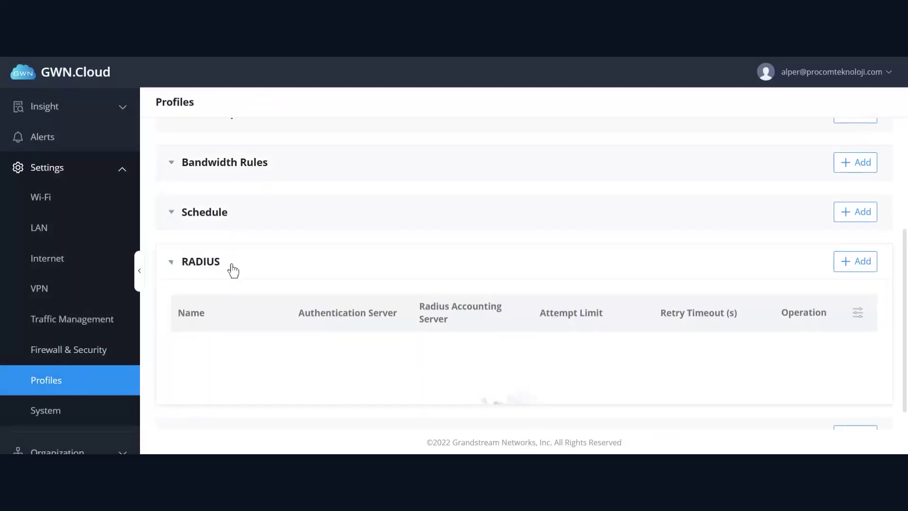
pyautogui.scroll(-2, 249, 291)
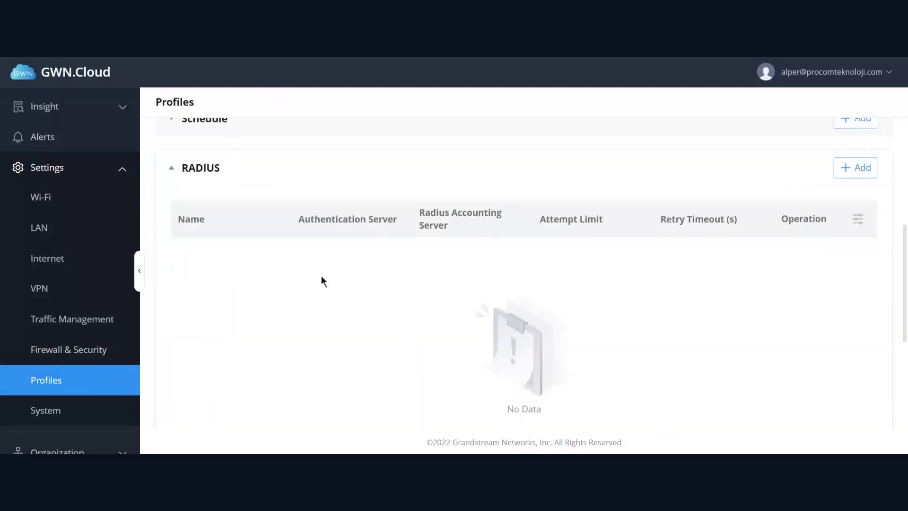
pyautogui.click(212, 171)
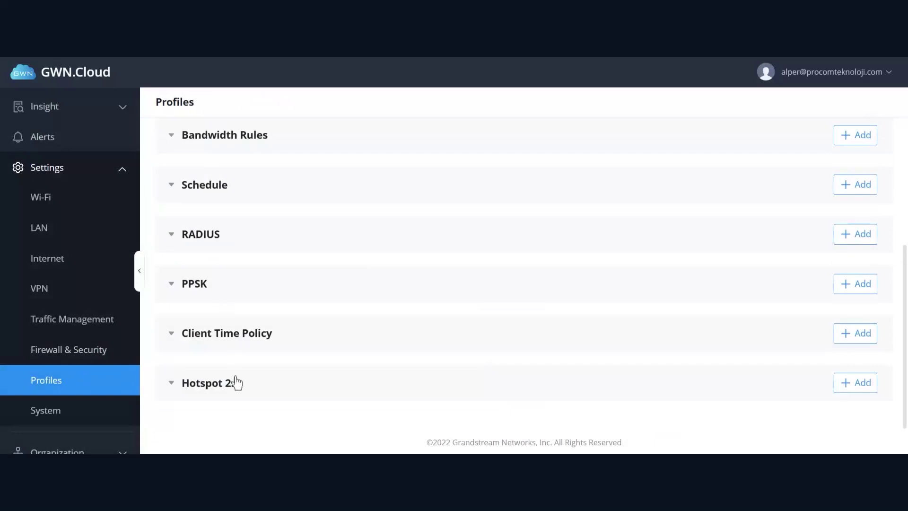
# - View the Client Time Policy list in Profiles and collapse its section
pyautogui.click(240, 336)
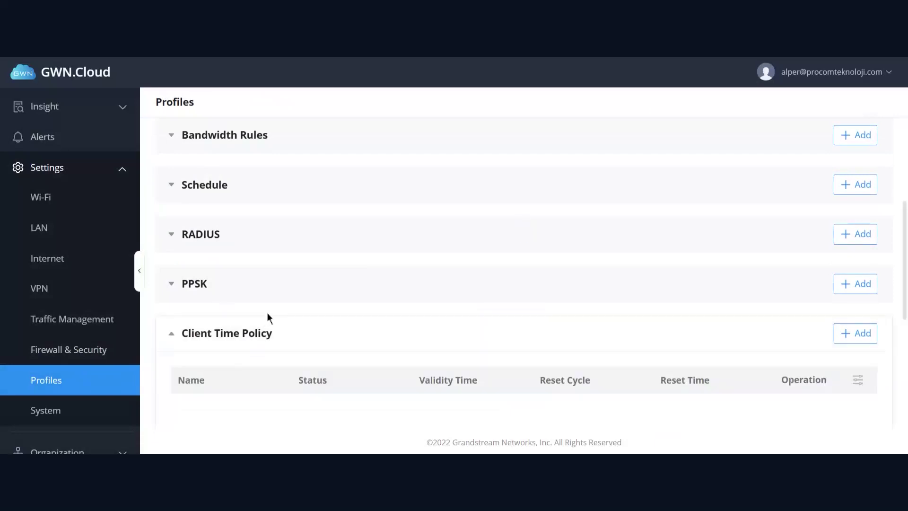
pyautogui.scroll(-3, 267, 318)
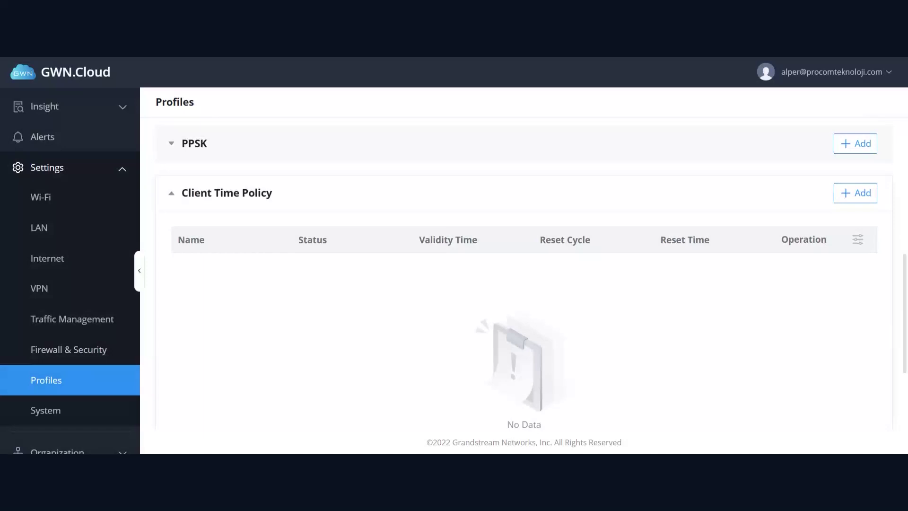
pyautogui.click(254, 204)
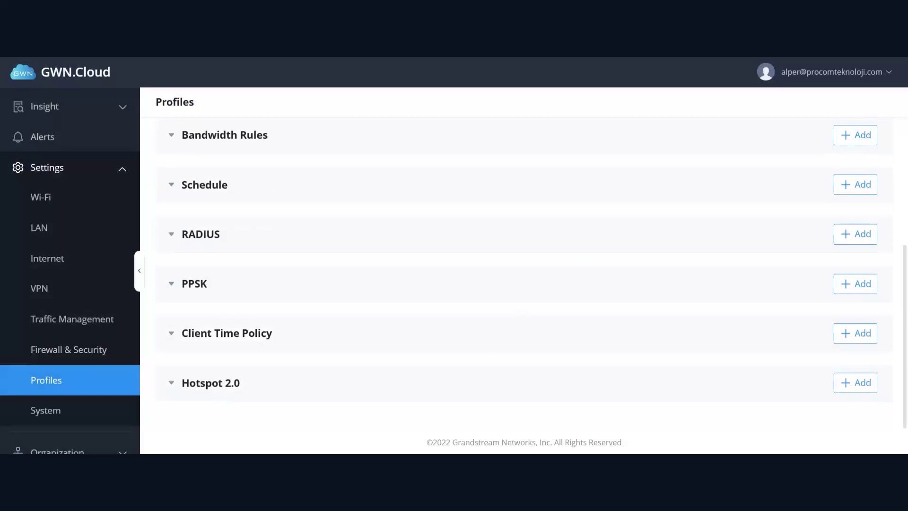
# - Open the form for adding a Hotspot 2.0 profile and review its General fields without saving anything
pyautogui.click(865, 381)
pyautogui.scroll(2, 389, 222)
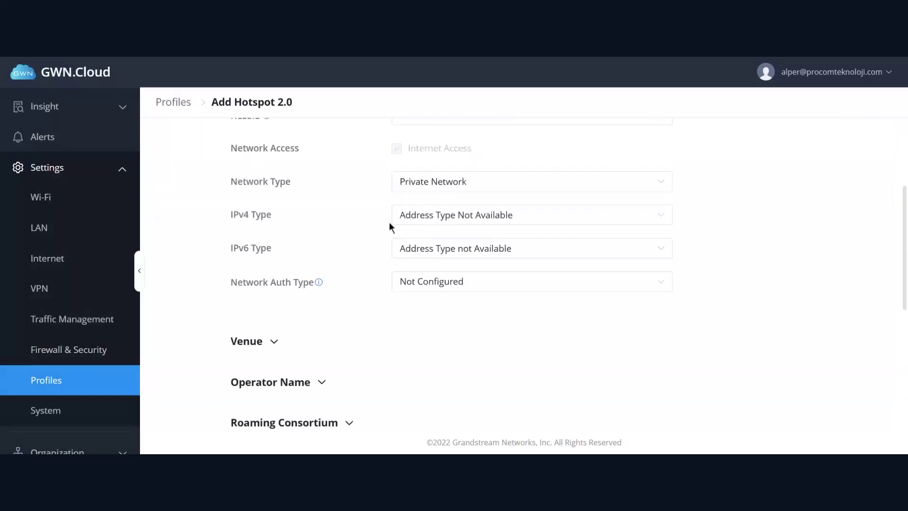
pyautogui.scroll(3, 389, 223)
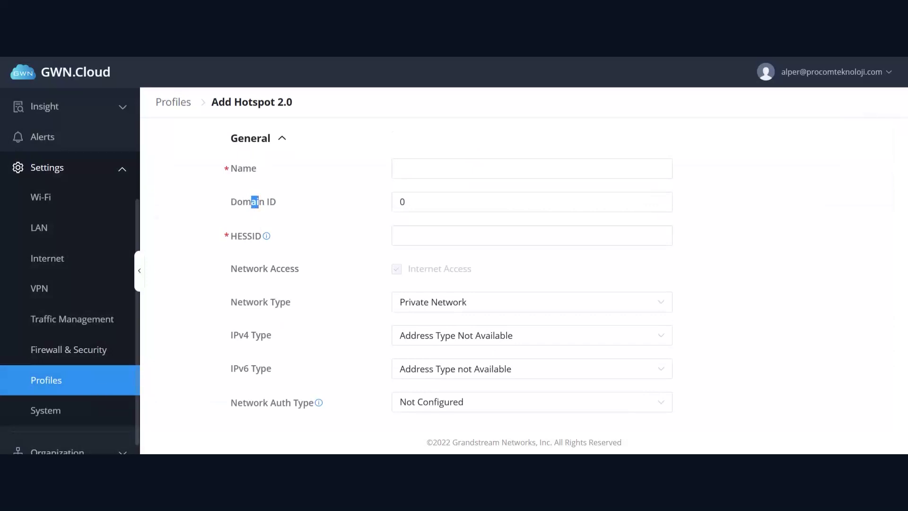
pyautogui.scroll(1, 98, 376)
pyautogui.scroll(-2, 73, 402)
# - Open the System settings and review the General options, including the Scenes choices and the LED setting
pyautogui.click(74, 400)
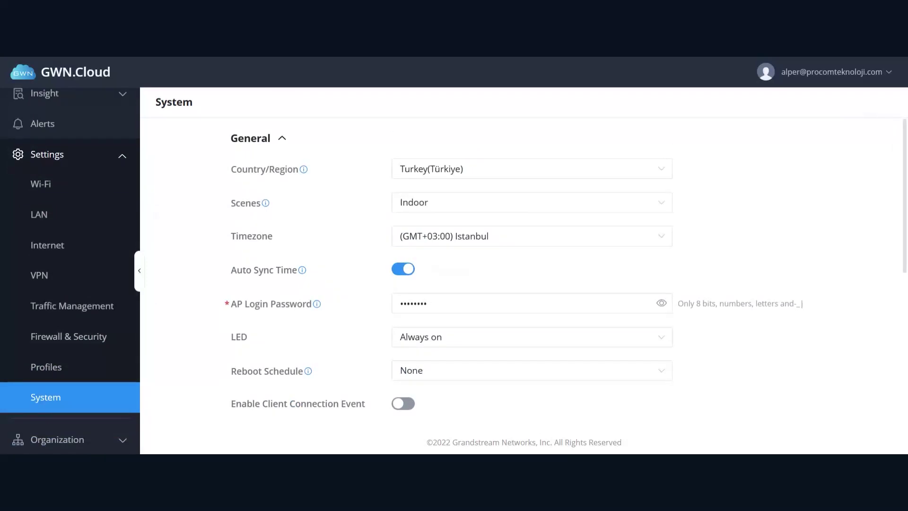
pyautogui.click(463, 207)
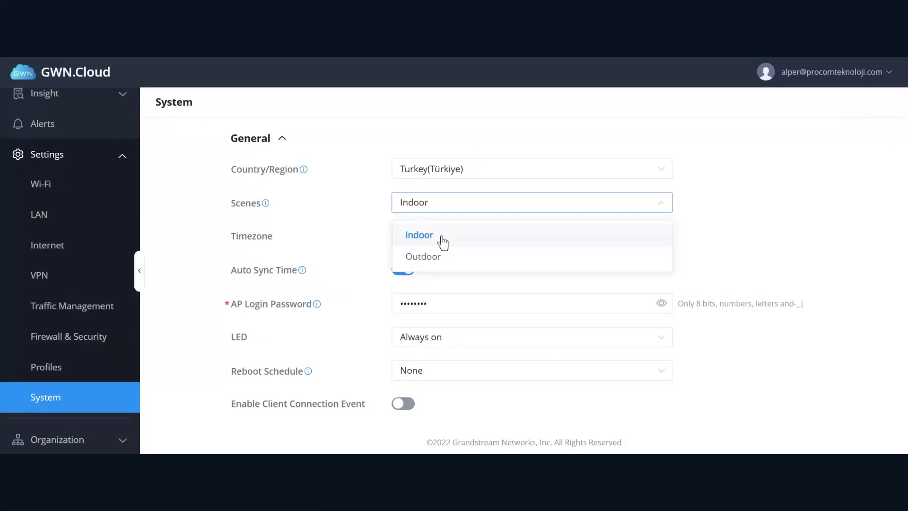
pyautogui.click(442, 207)
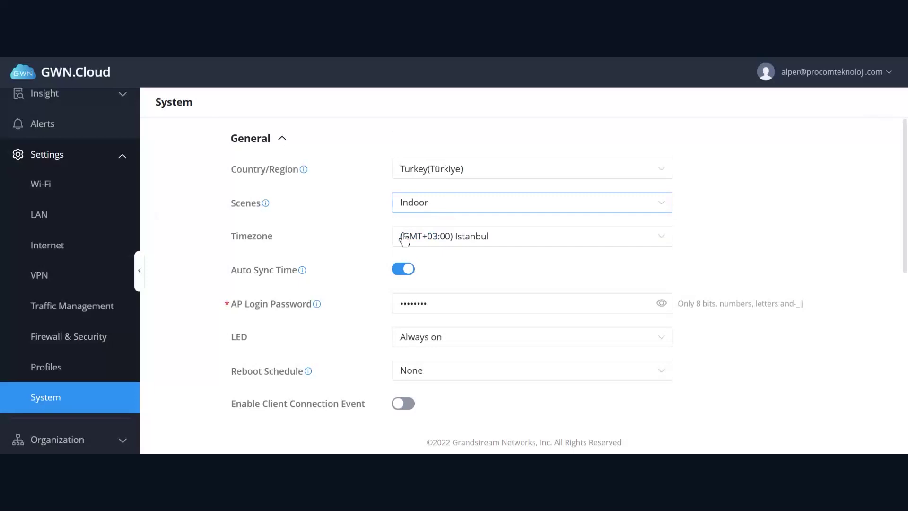
pyautogui.scroll(-2, 337, 234)
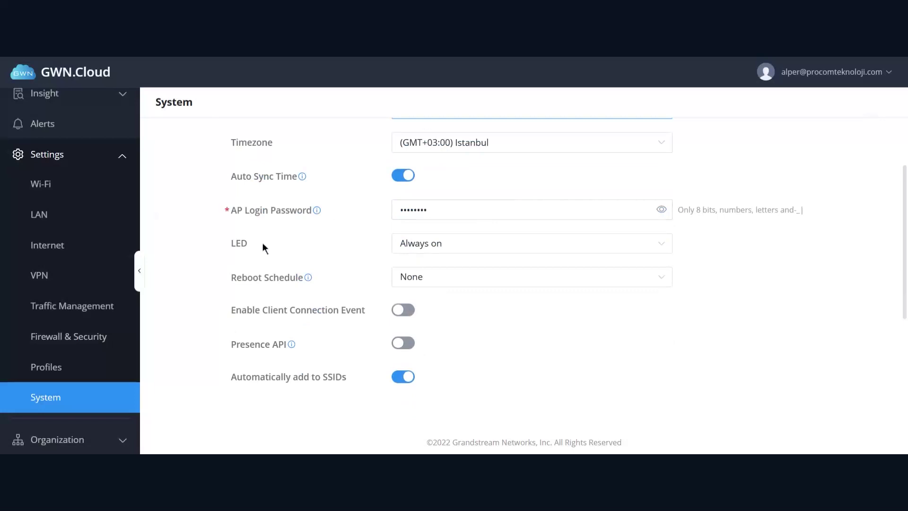
pyautogui.doubleClick(234, 242)
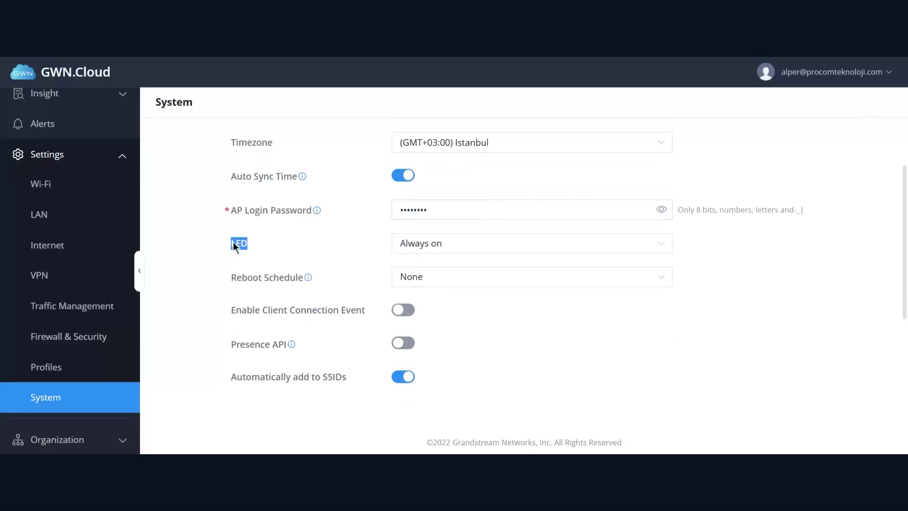
pyautogui.click(299, 244)
pyautogui.scroll(-4, 340, 292)
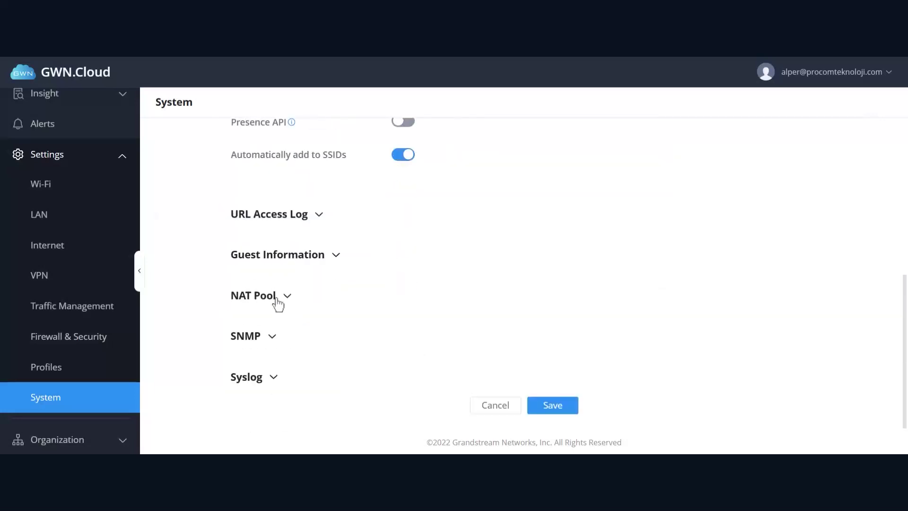
# - Expand the NAT Pool section and review its gateway, subnet mask, DHCP release time and DNS fields
pyautogui.click(283, 299)
pyautogui.scroll(-1, 396, 289)
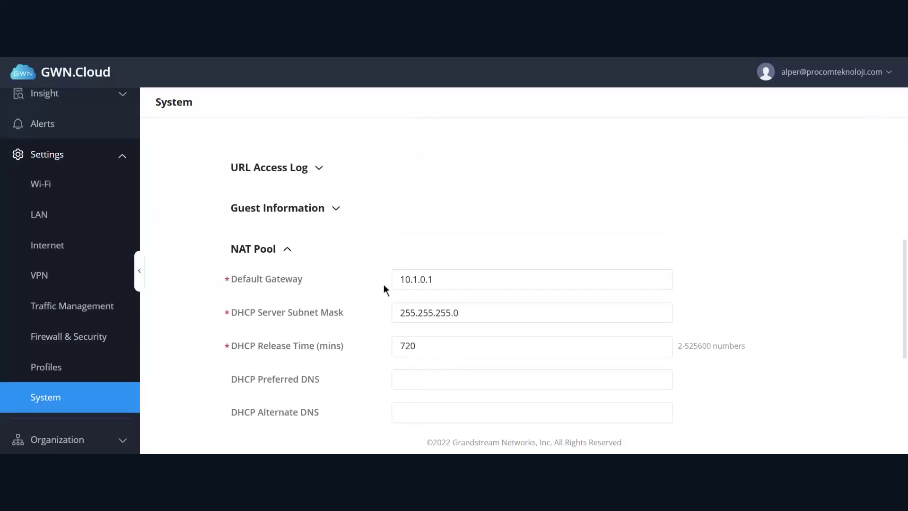
pyautogui.scroll(-1, 374, 284)
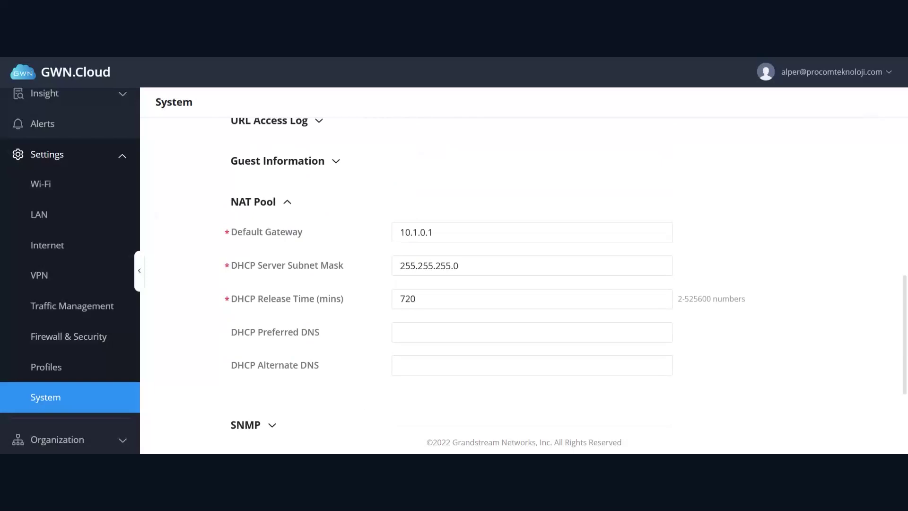
pyautogui.scroll(9, 224, 228)
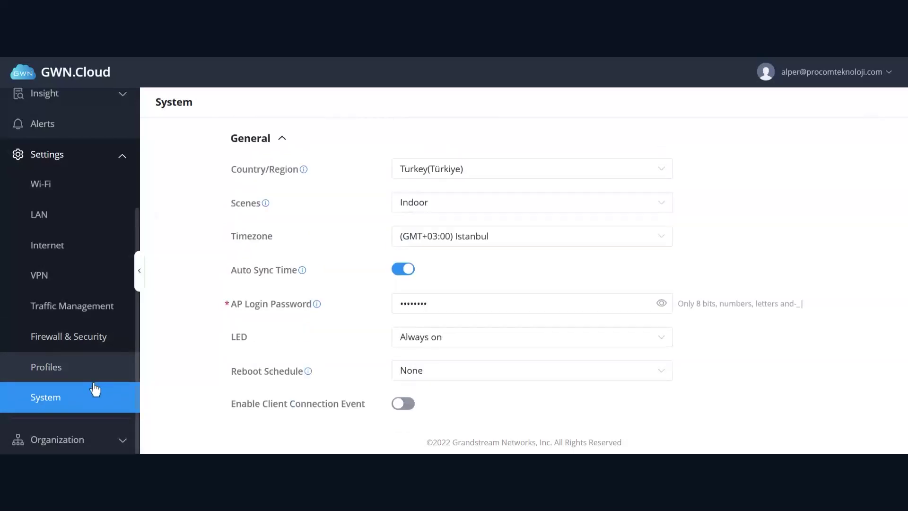
# - Expand the Organization section and look over its list of pages
pyautogui.click(93, 437)
pyautogui.click(93, 310)
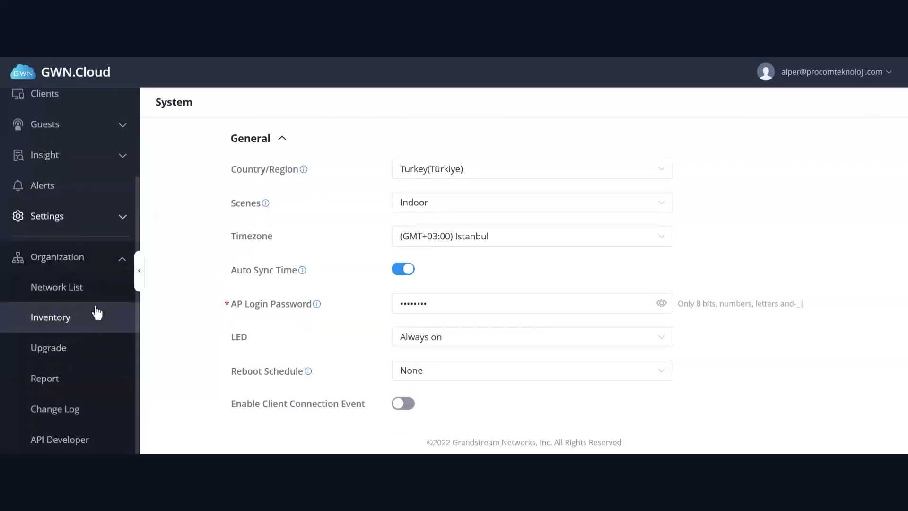
pyautogui.click(84, 362)
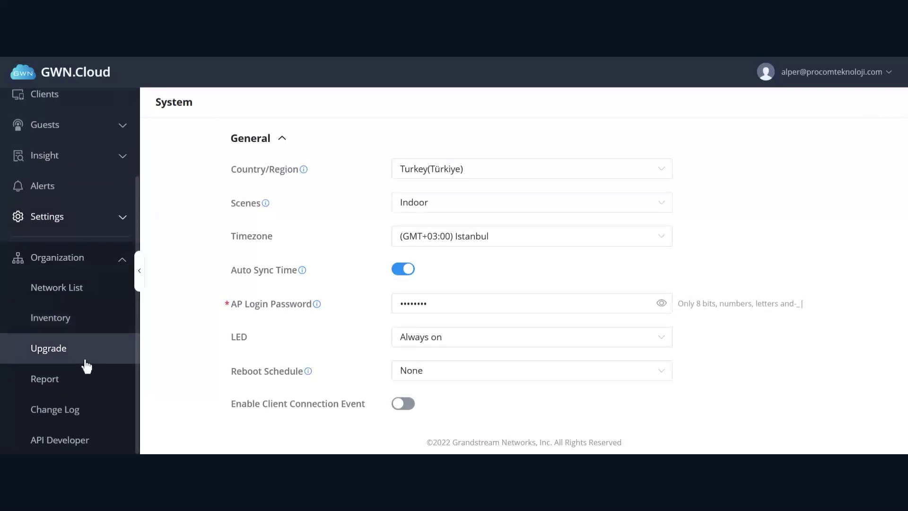
# - Review the form for creating a network, choose default as the network to clone, and cancel without saving
pyautogui.scroll(3, 75, 350)
pyautogui.click(68, 107)
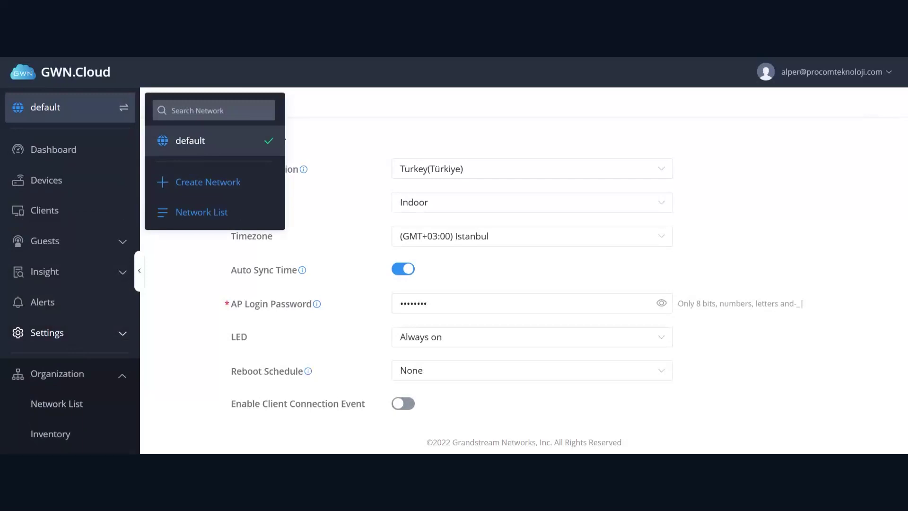
pyautogui.click(211, 182)
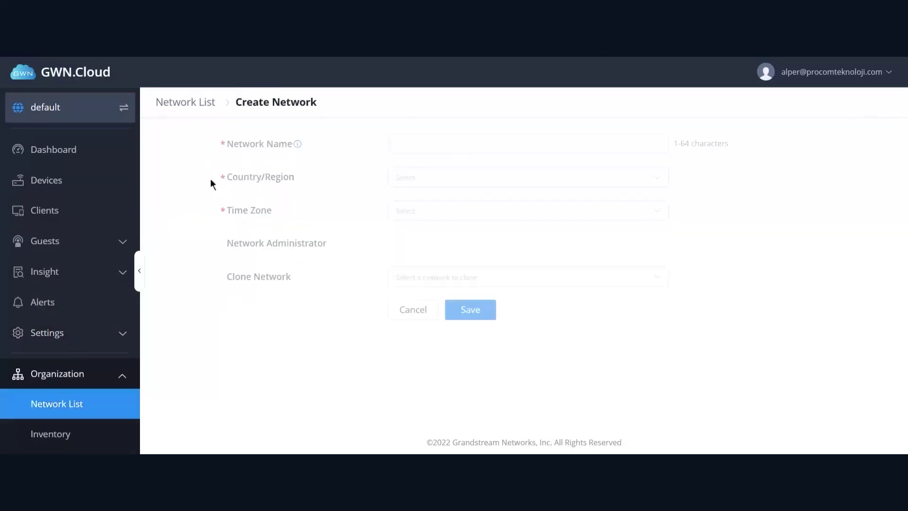
pyautogui.click(424, 139)
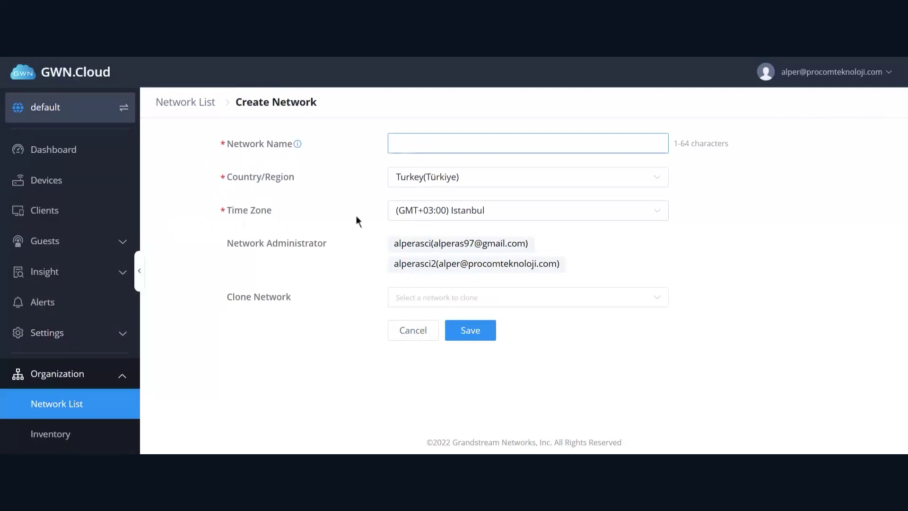
pyautogui.moveTo(292, 296); pyautogui.dragTo(235, 298)
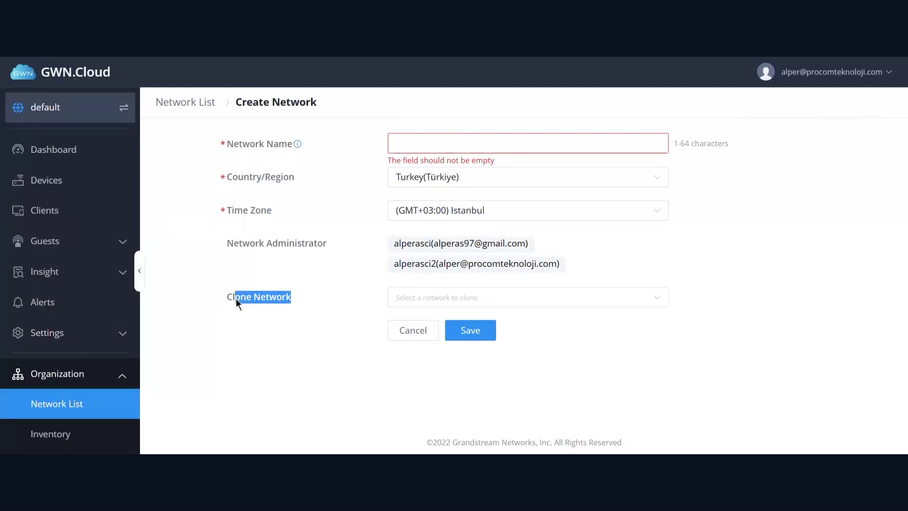
pyautogui.click(225, 300)
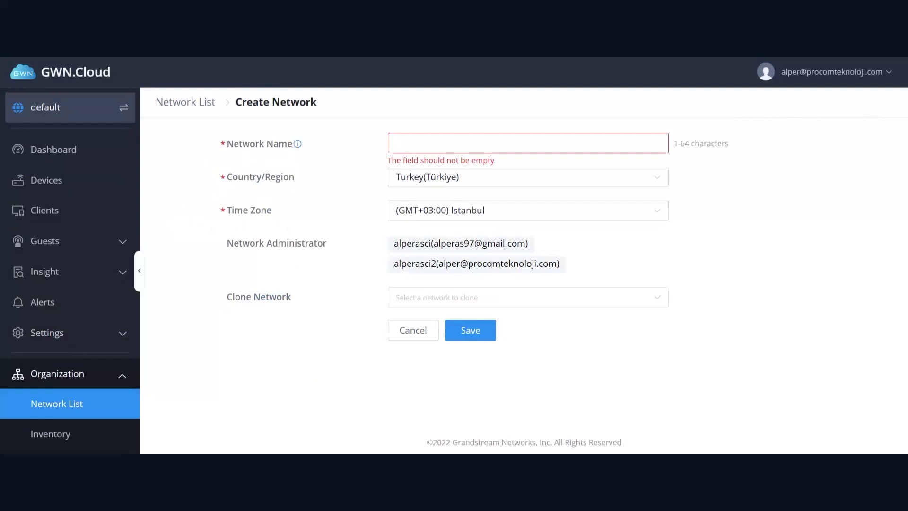
pyautogui.click(401, 301)
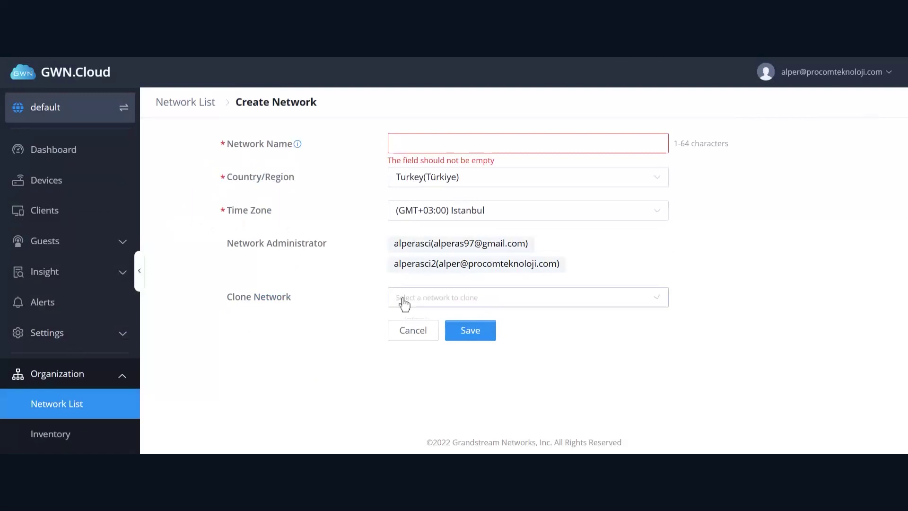
pyautogui.click(399, 324)
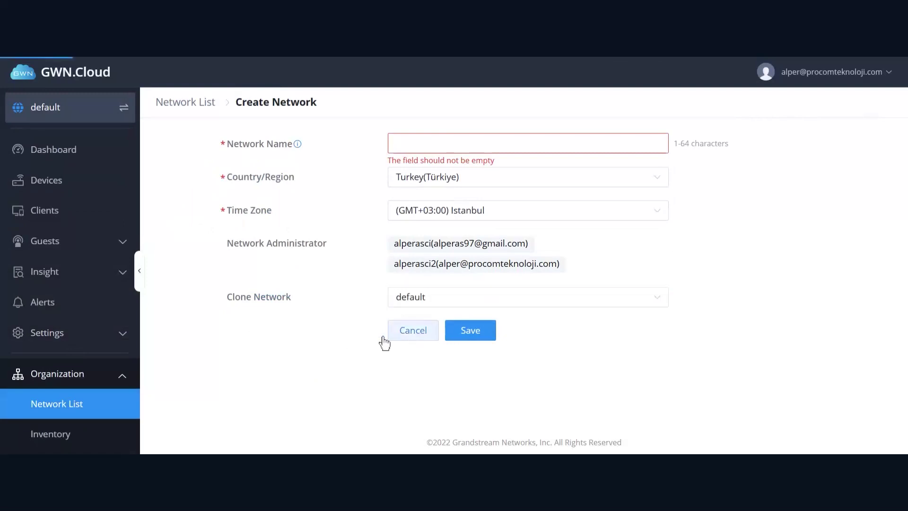
pyautogui.click(389, 337)
# - View the organization's Network List
pyautogui.scroll(-1, 81, 395)
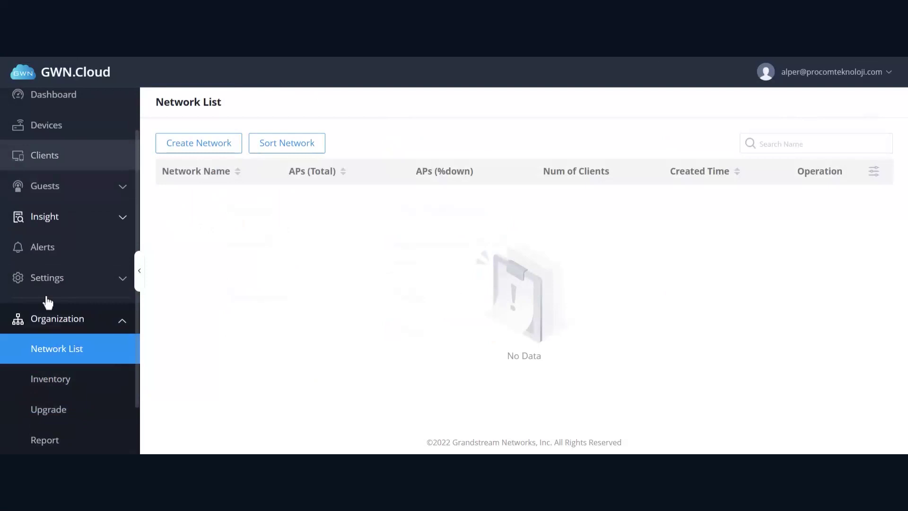
pyautogui.click(73, 344)
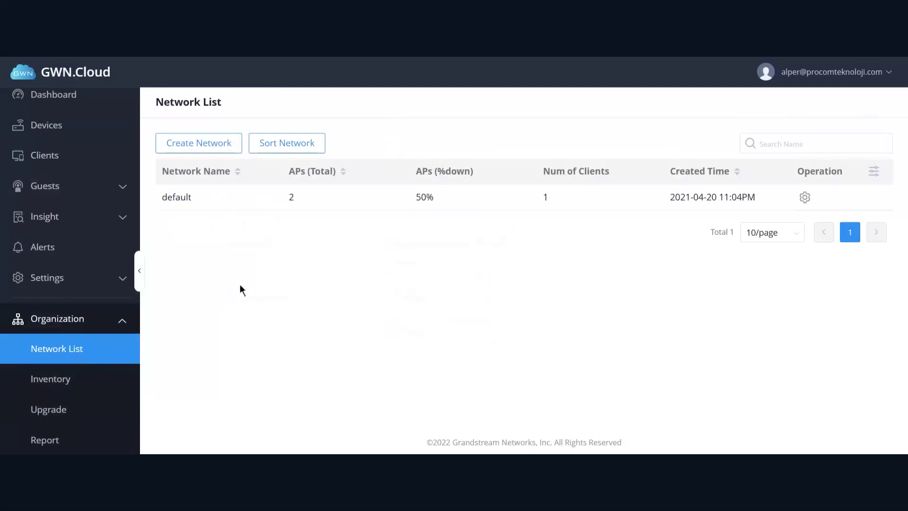
# - Open the device Upgrade page and compare the GWN7630's current firmware with its recommended version
pyautogui.scroll(-2, 27, 386)
pyautogui.click(59, 362)
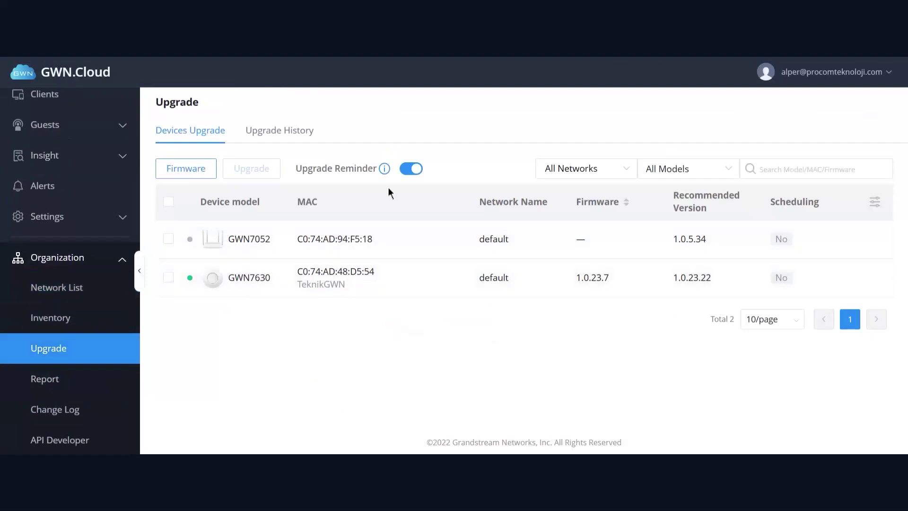
pyautogui.click(411, 165)
pyautogui.moveTo(606, 278); pyautogui.dragTo(554, 281)
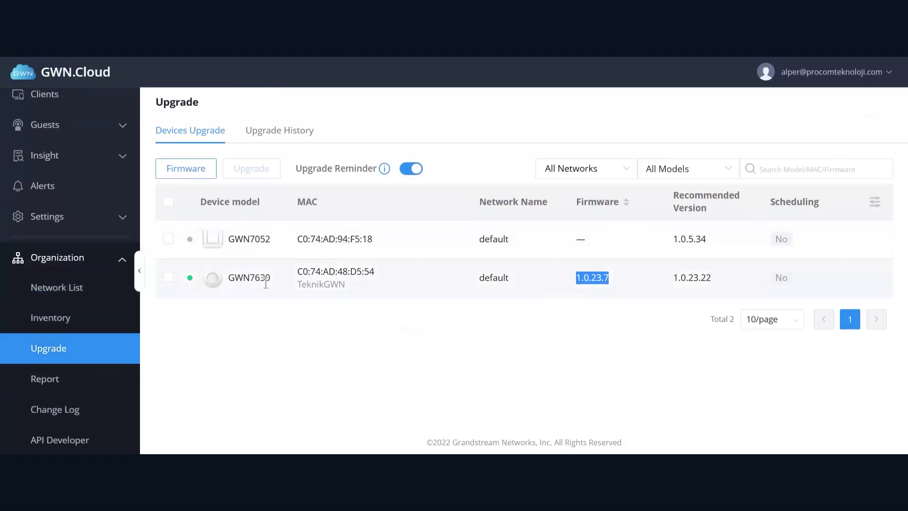
pyautogui.moveTo(265, 279); pyautogui.dragTo(235, 280)
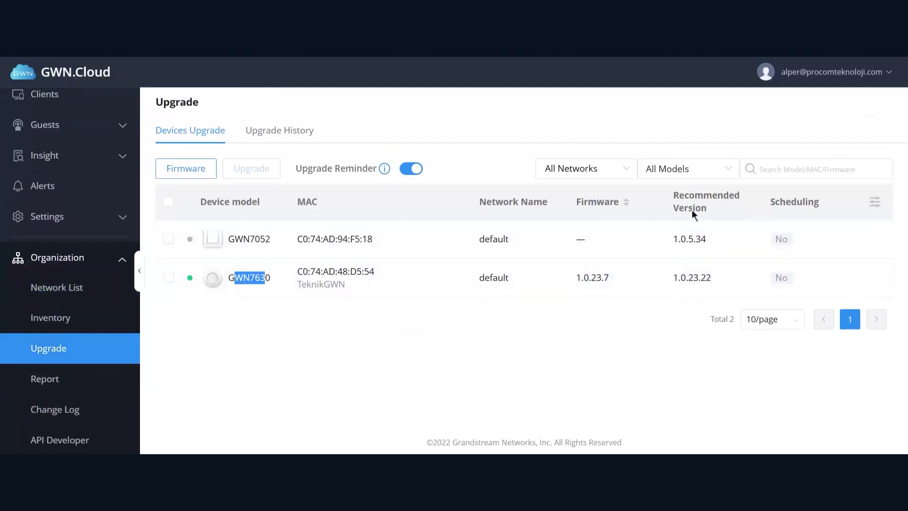
pyautogui.moveTo(680, 276); pyautogui.dragTo(710, 279)
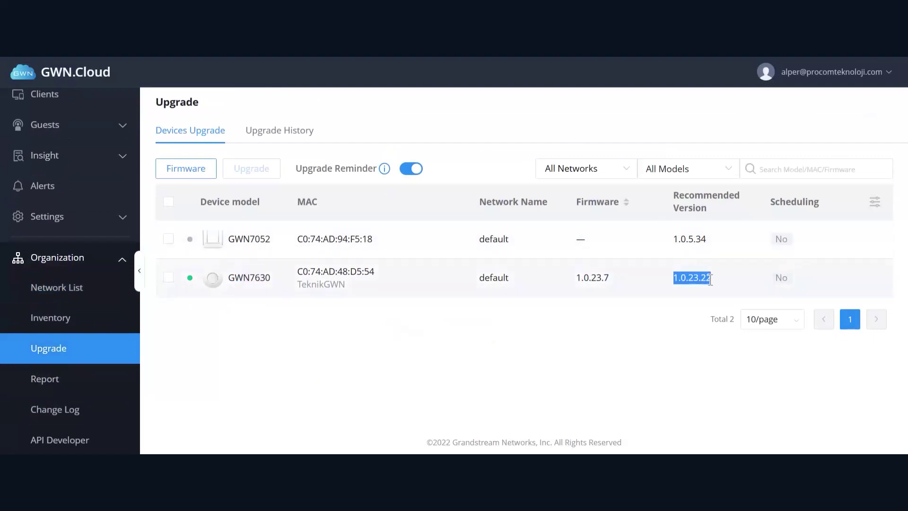
# - Schedule a later GWN7630 upgrade to the latest recommended version for 2022/12/28, 11:00 AM to 11:30 AM, and save it
pyautogui.click(169, 278)
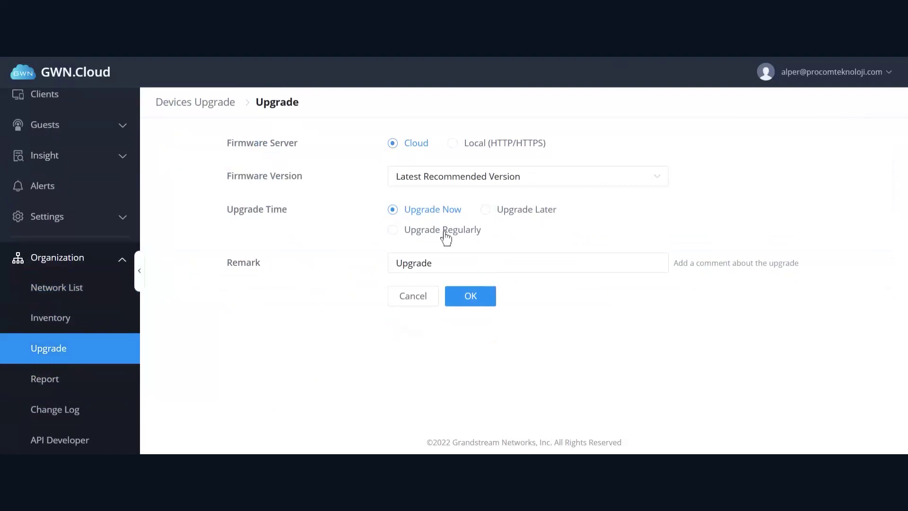
pyautogui.click(511, 212)
pyautogui.click(551, 263)
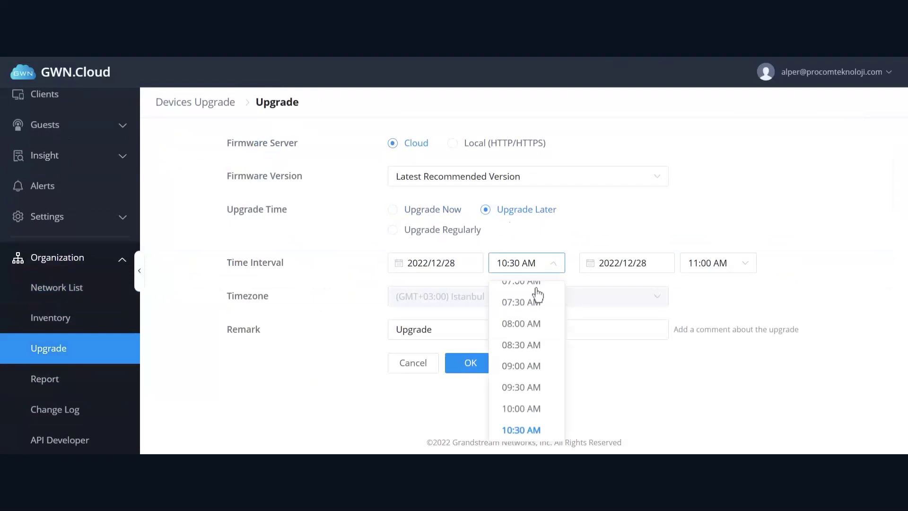
pyautogui.scroll(-1, 525, 379)
pyautogui.click(521, 430)
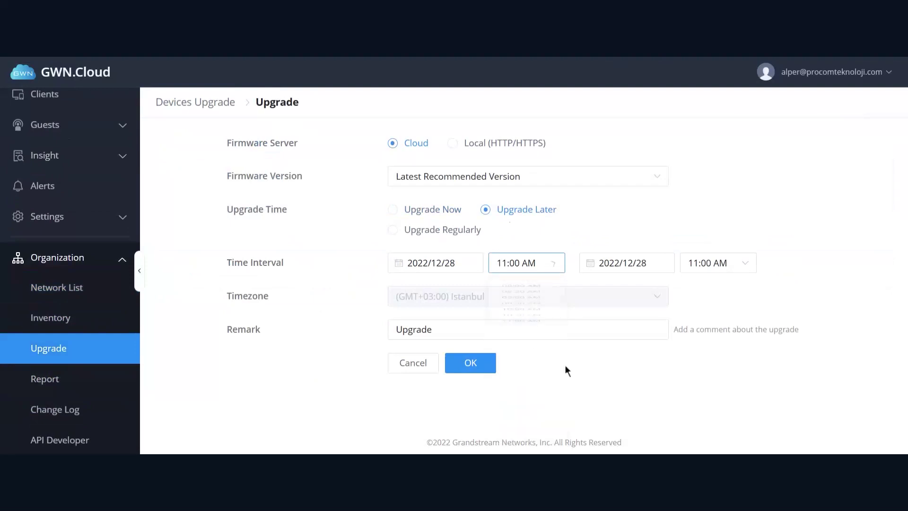
pyautogui.click(719, 265)
pyautogui.scroll(-2, 721, 340)
pyautogui.click(716, 401)
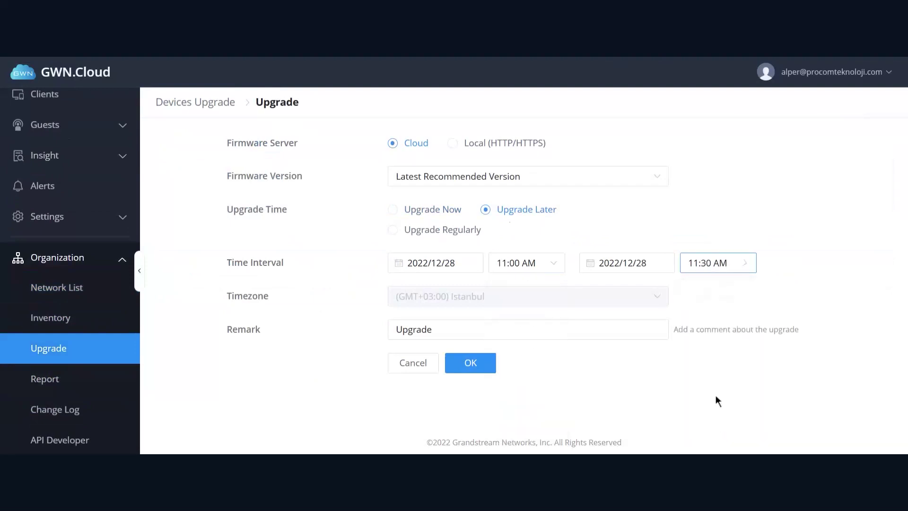
pyautogui.click(459, 360)
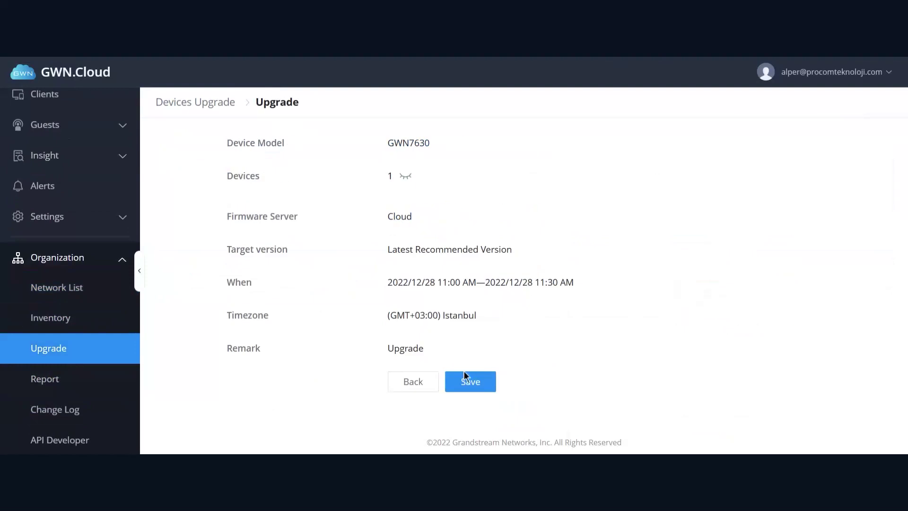
pyautogui.click(472, 385)
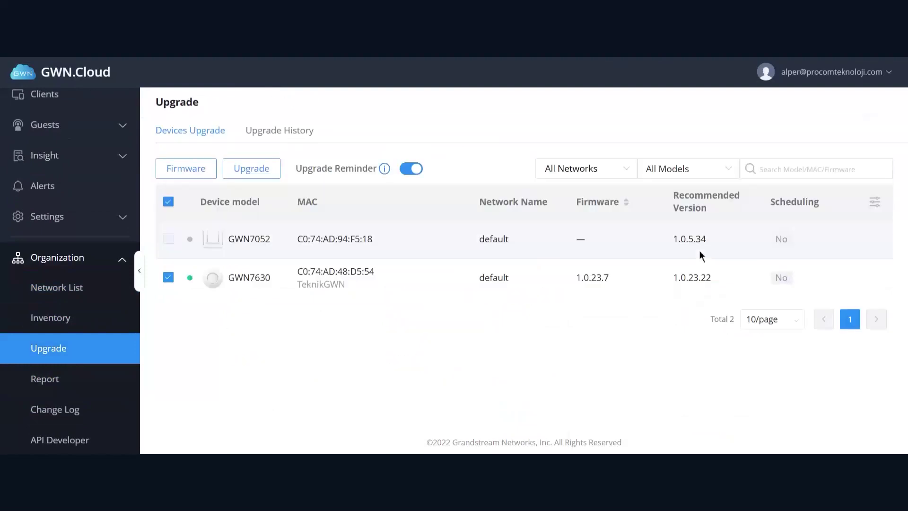
# - Review the device upgrade history and open the organization's API Developer page
pyautogui.click(265, 132)
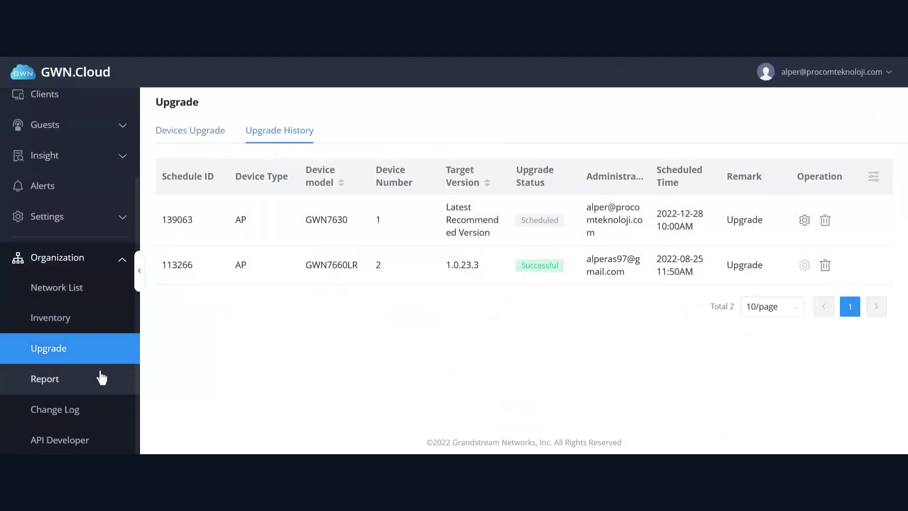
pyautogui.click(72, 439)
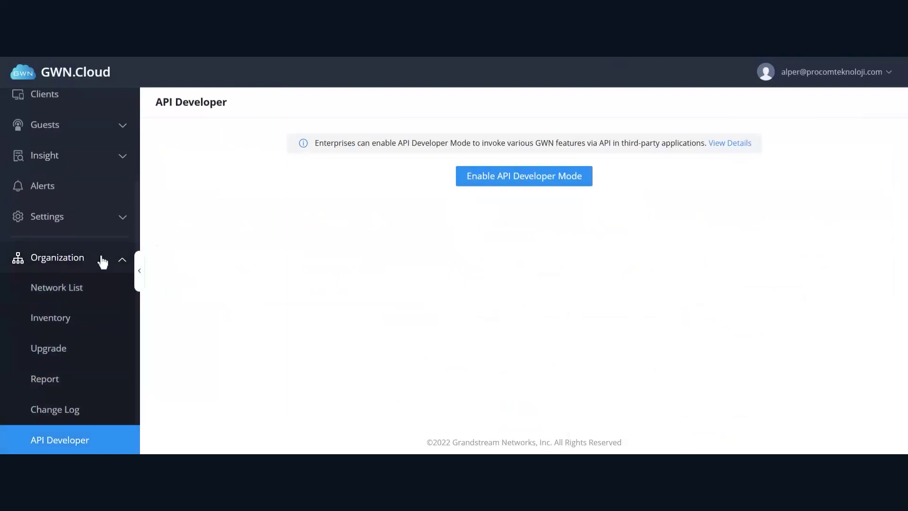
pyautogui.scroll(3, 99, 251)
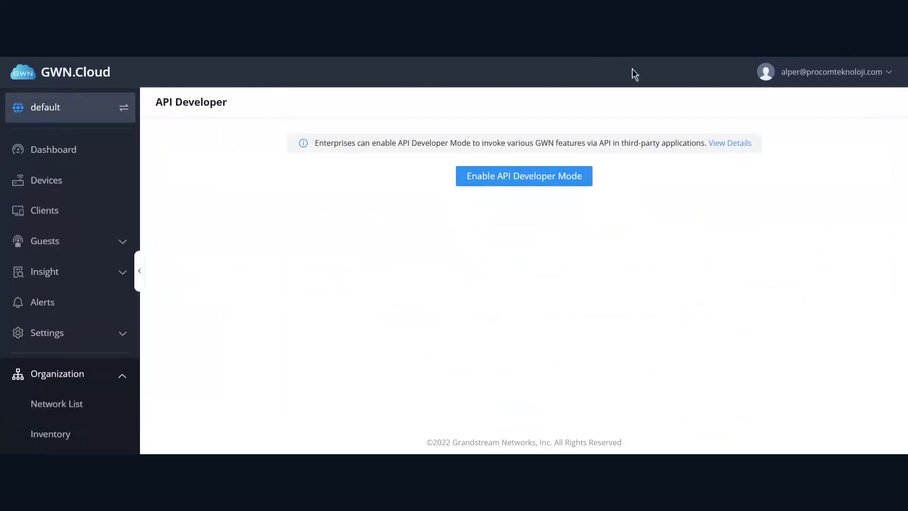
# - Open User Management and check the role assigned to the existing user account
pyautogui.moveTo(804, 76)
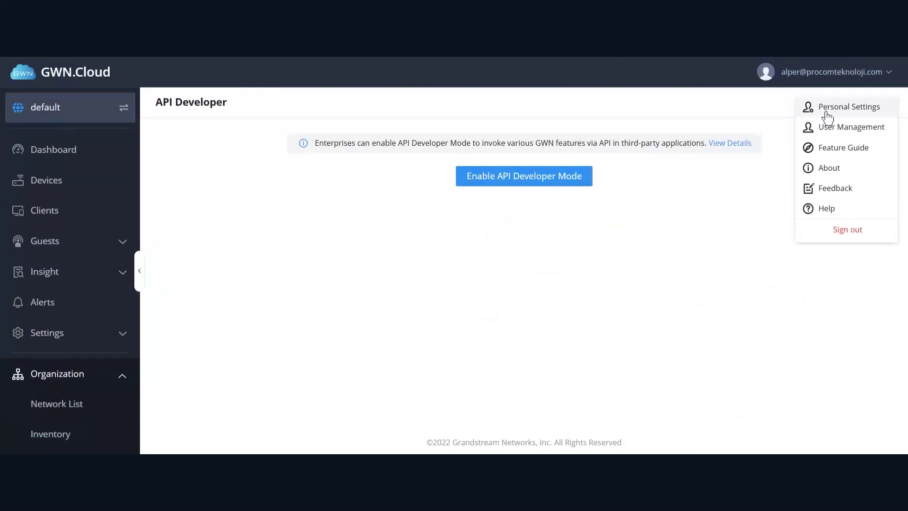
pyautogui.click(847, 127)
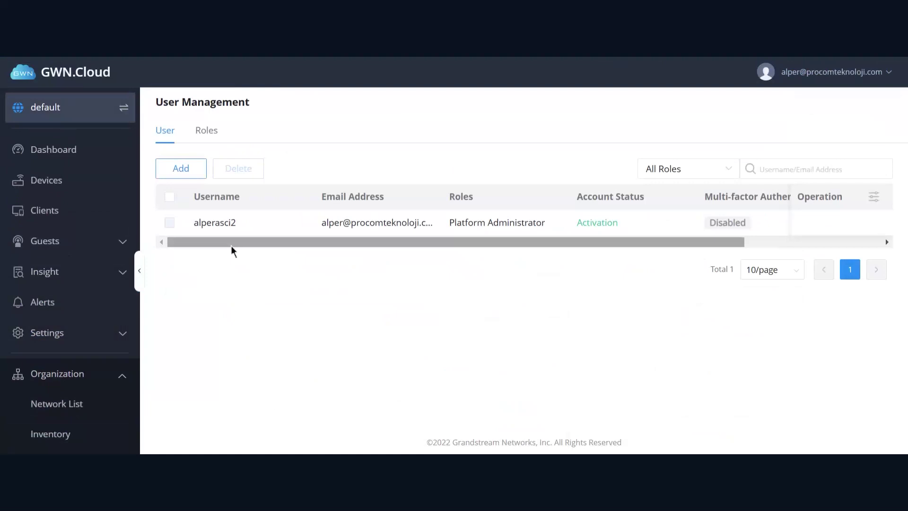
pyautogui.moveTo(545, 222); pyautogui.dragTo(443, 230)
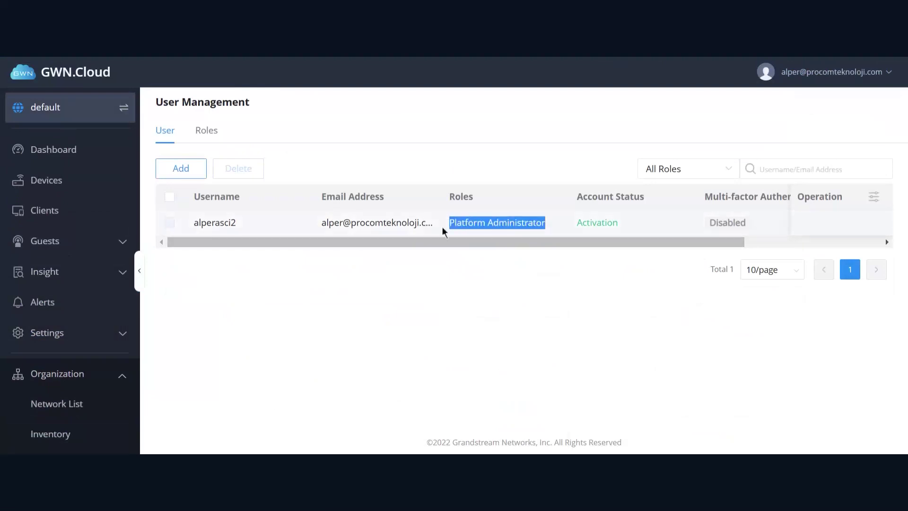
pyautogui.click(449, 280)
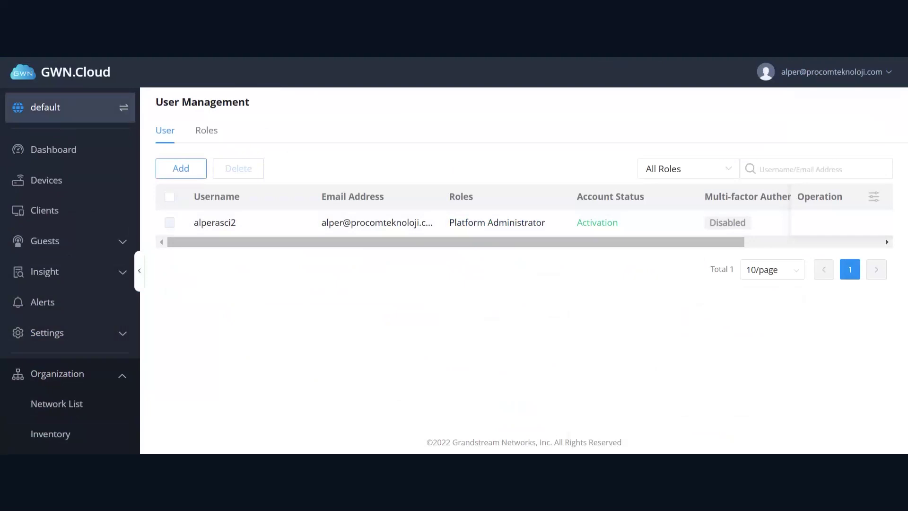
# - Review the available user roles, comparing the privileges and descriptions of the platform and network administrator roles
pyautogui.click(208, 133)
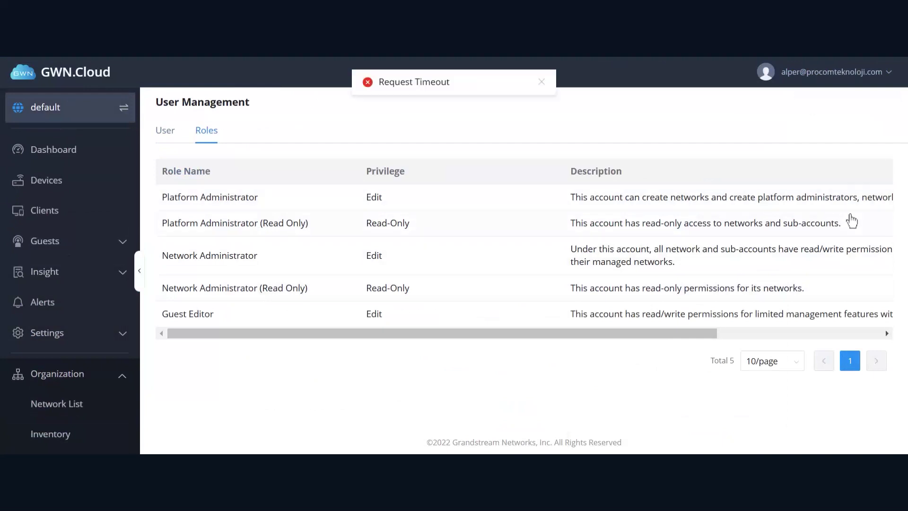
pyautogui.moveTo(851, 221); pyautogui.dragTo(603, 227)
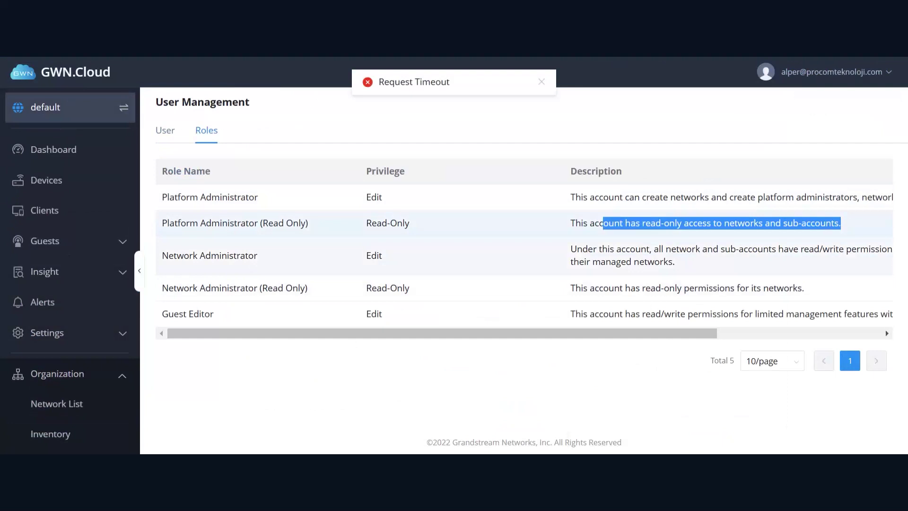
pyautogui.moveTo(308, 289); pyautogui.dragTo(175, 299)
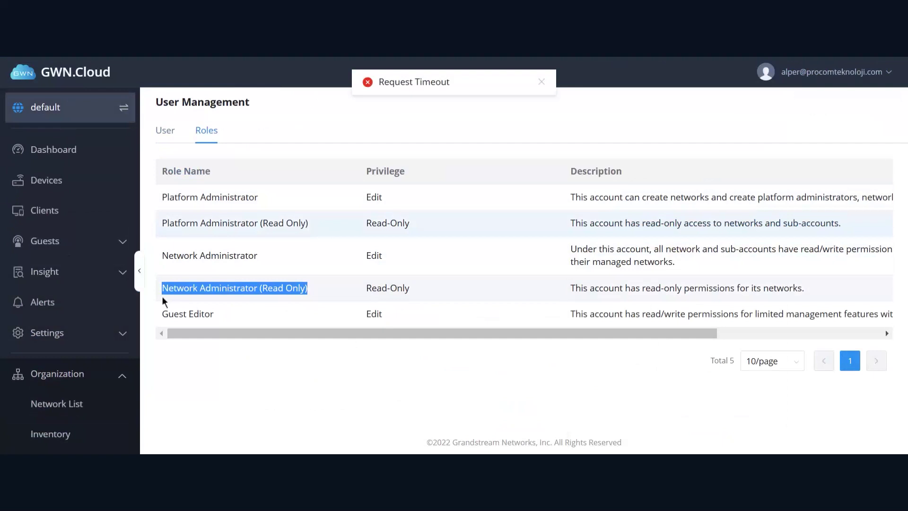
pyautogui.moveTo(259, 196); pyautogui.dragTo(162, 210)
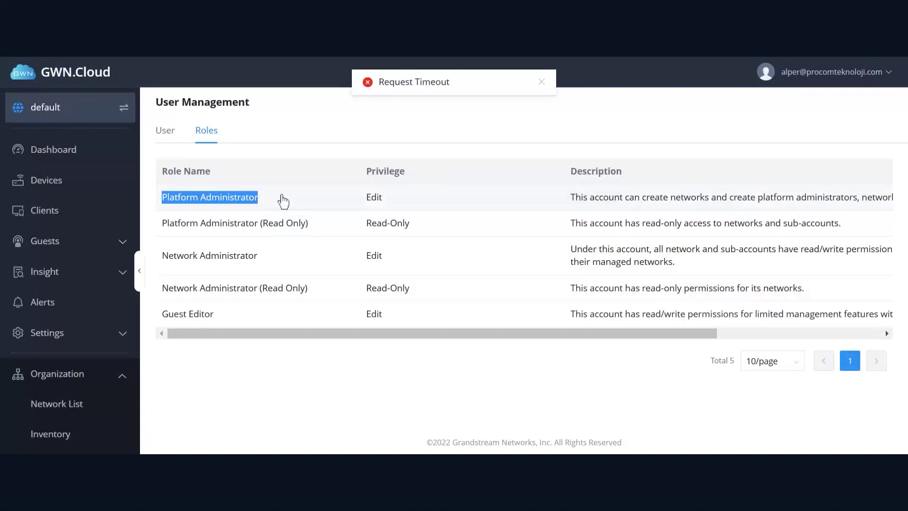
# - Try the Add User form with the Network Administrator role and the default network, and cancel without adding anyone
pyautogui.click(159, 129)
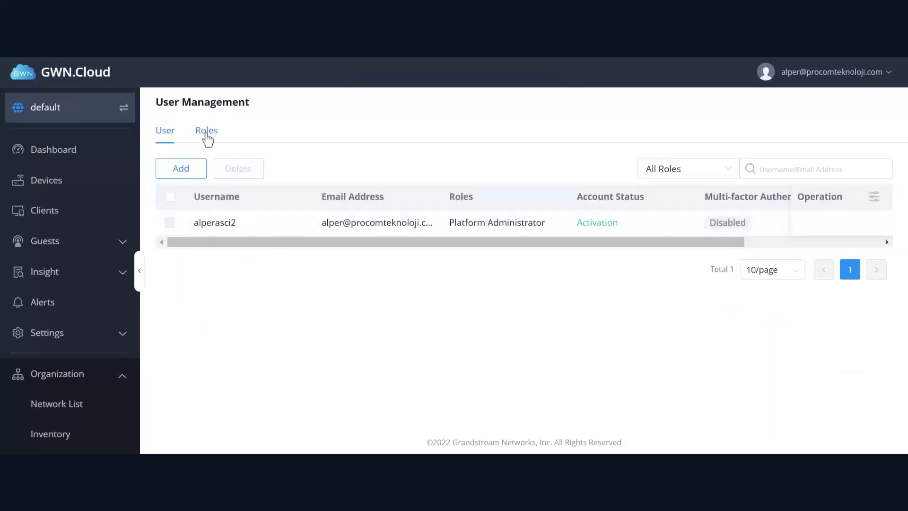
pyautogui.click(182, 169)
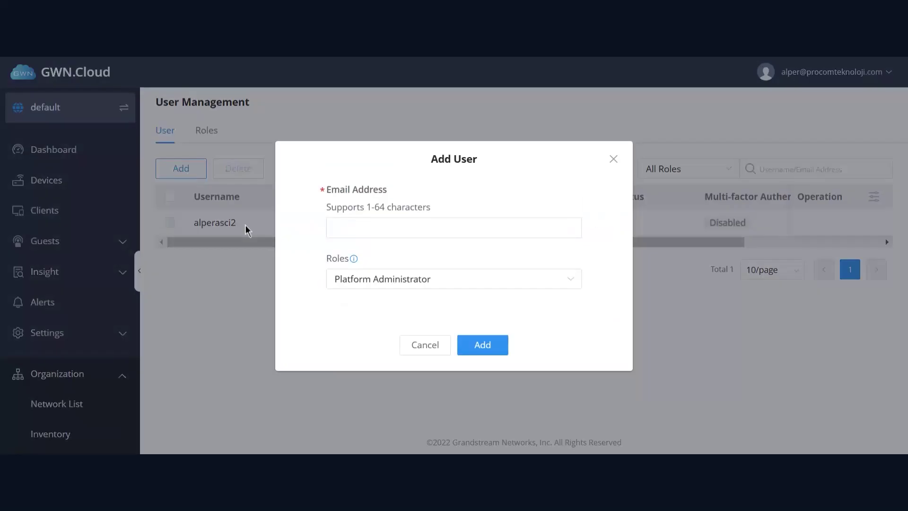
pyautogui.click(381, 279)
pyautogui.click(370, 225)
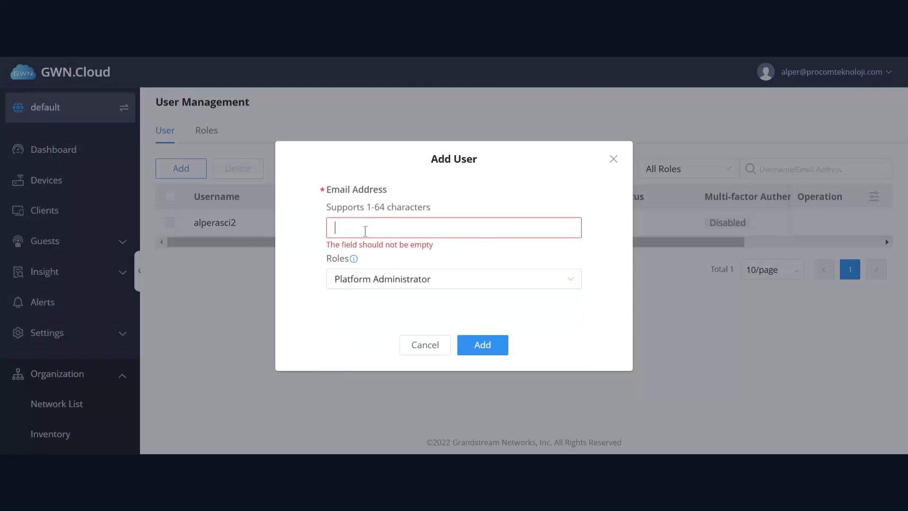
pyautogui.click(367, 284)
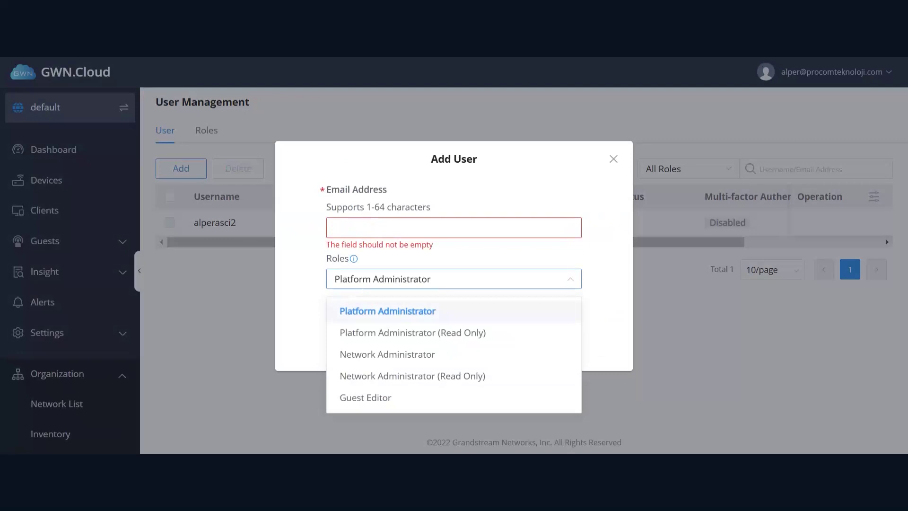
pyautogui.click(387, 354)
pyautogui.click(396, 310)
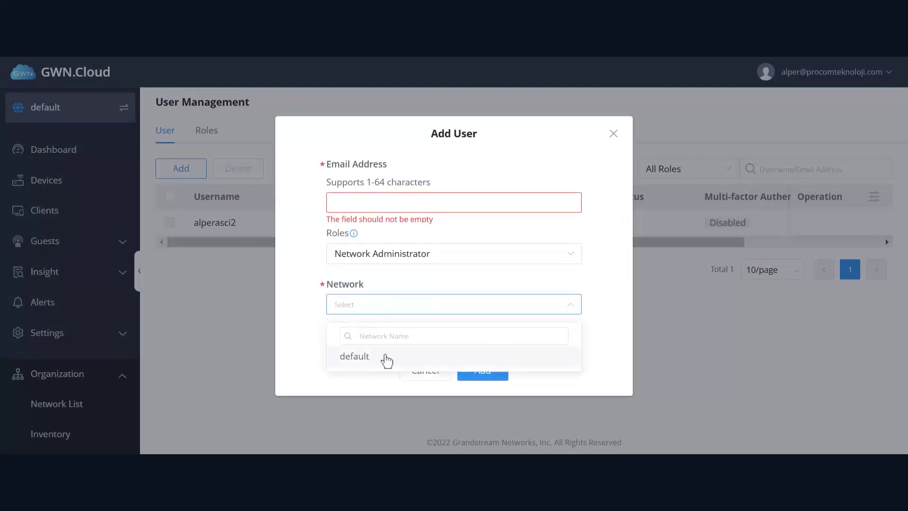
pyautogui.click(358, 362)
pyautogui.click(346, 382)
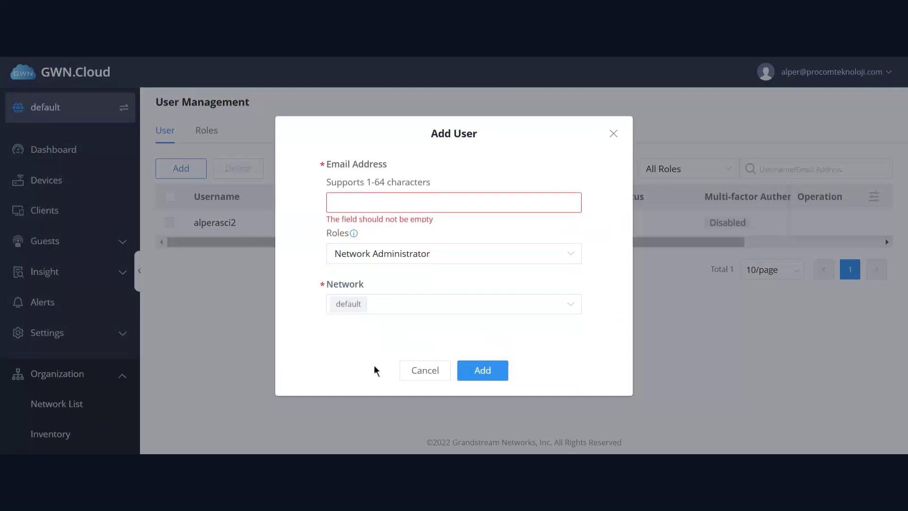
pyautogui.click(419, 377)
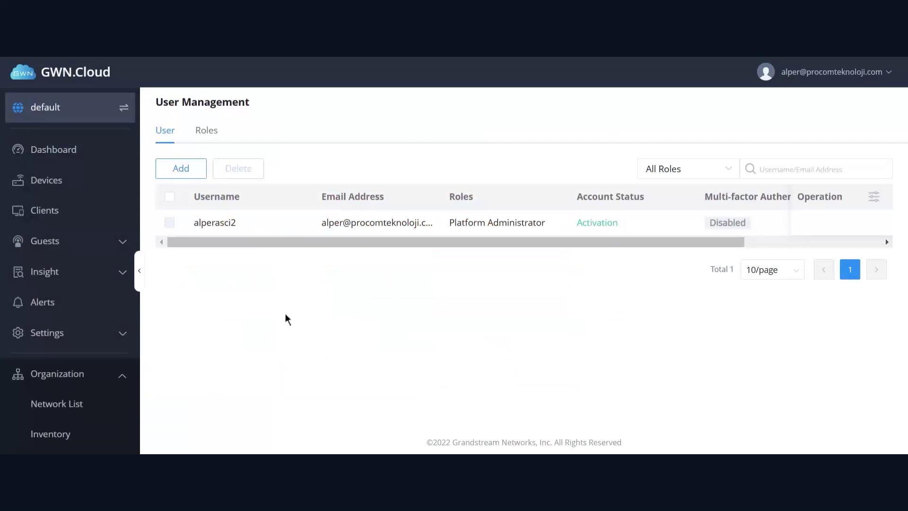
# - Return to the default network's Dashboard
pyautogui.click(62, 155)
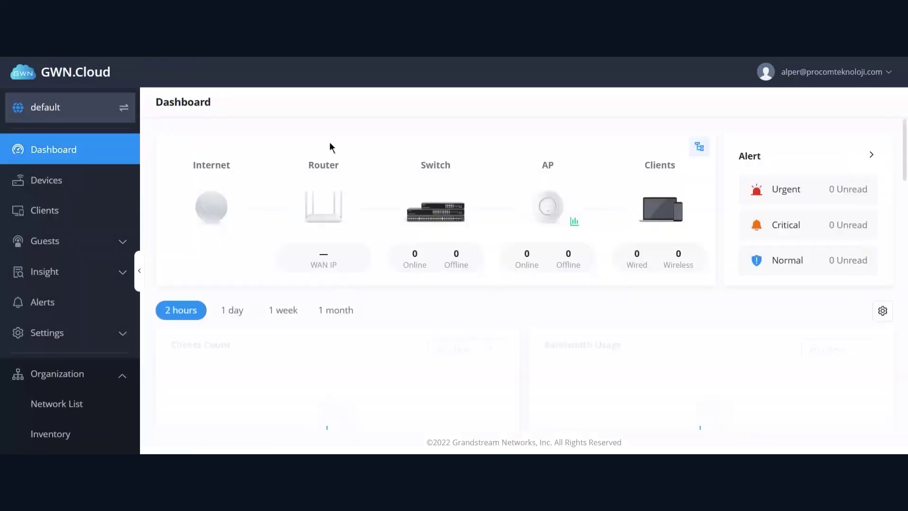